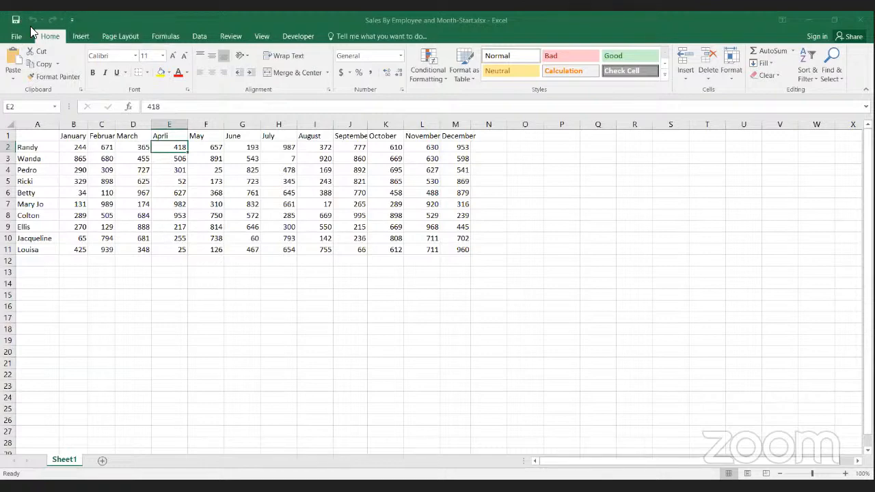
# Step: Enter "Hello Everyone!" in cell F14
pyautogui.click(210, 282)
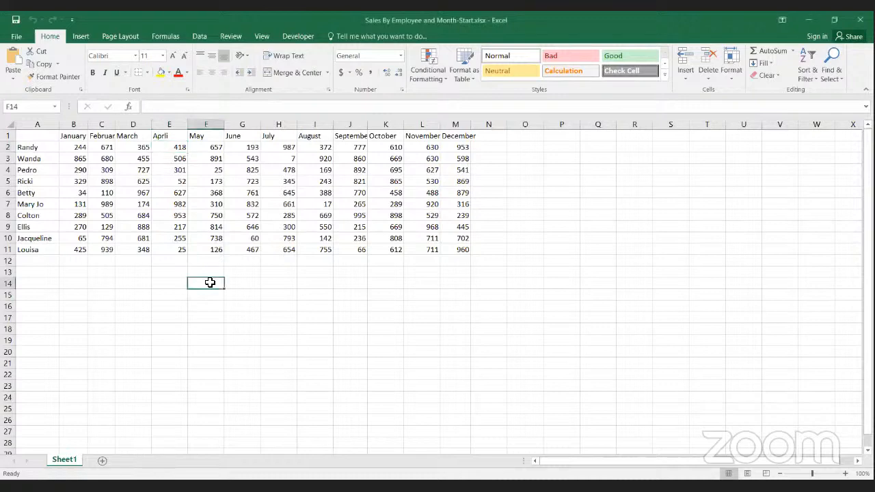
pyautogui.write('Hello Everyone')
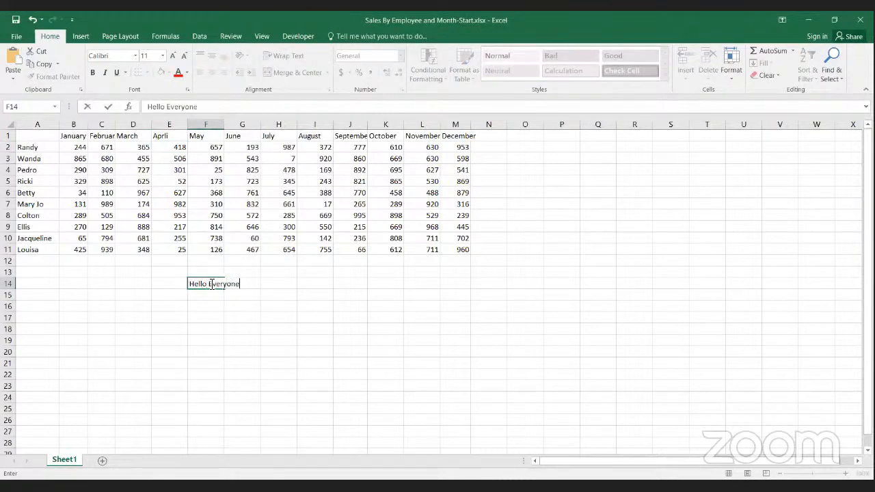
pyautogui.write('!')
pyautogui.press('Return')
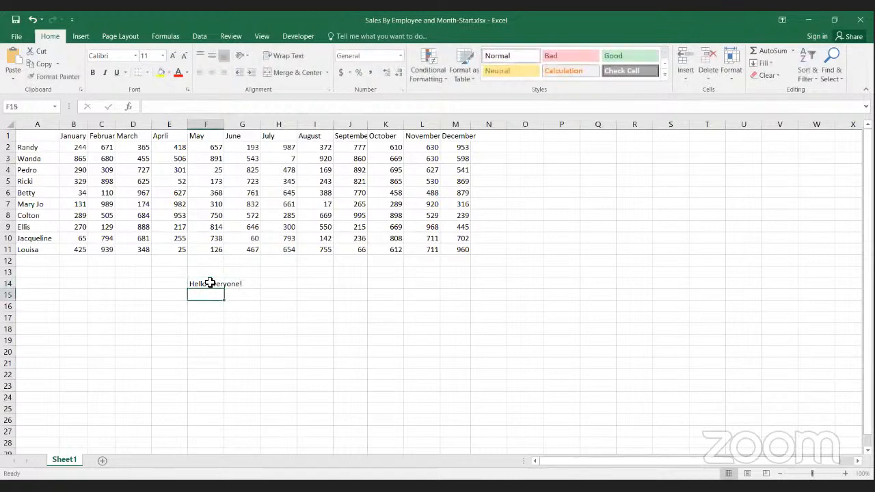
# Step: Undo the text entry in cell F14, redo it, and undo it once more
pyautogui.click(208, 283)
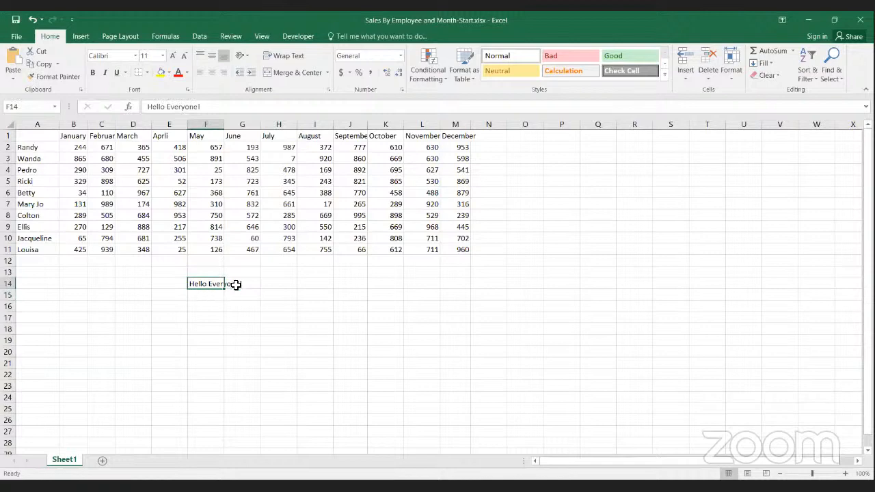
pyautogui.click(32, 21)
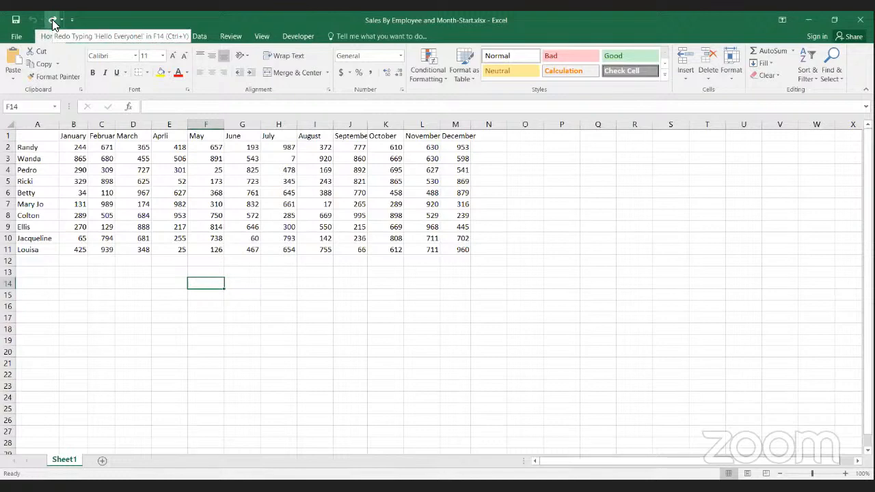
pyautogui.click(52, 21)
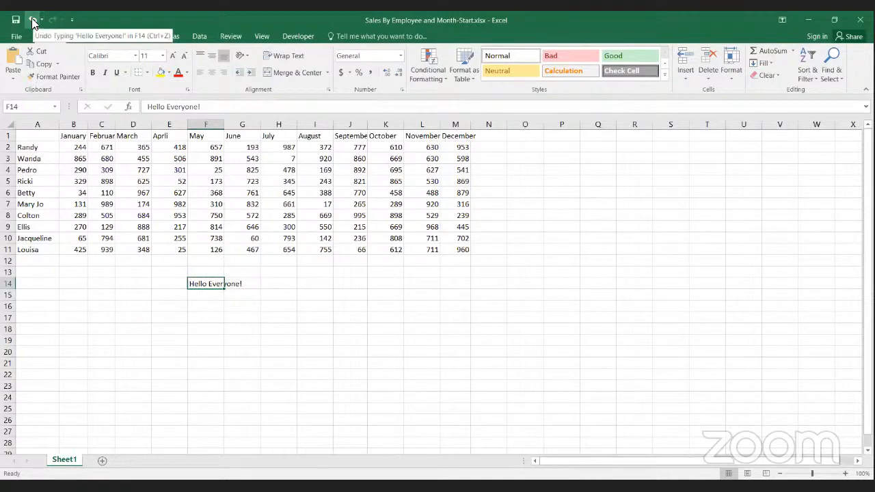
pyautogui.click(31, 20)
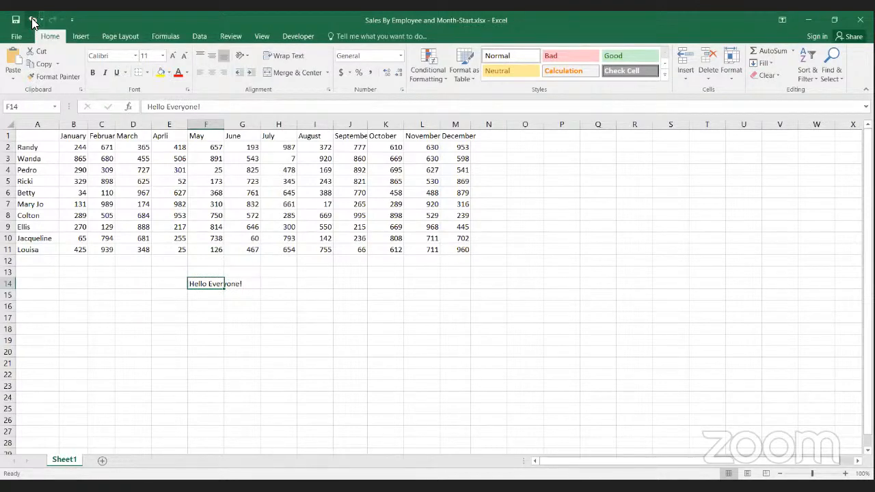
# Step: Add the Spelling command to the Quick Access Toolbar and spell-check the sheet from its beginning, changing the header in E1 to April
pyautogui.click(71, 20)
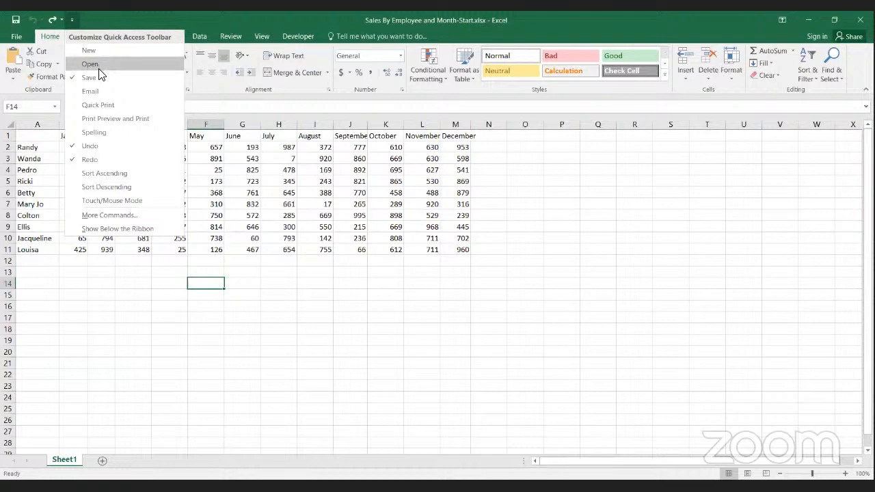
pyautogui.click(107, 133)
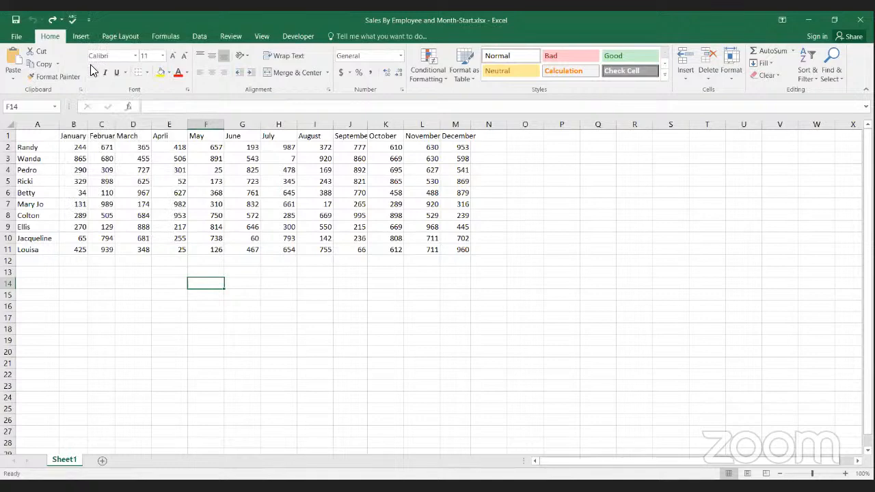
pyautogui.click(71, 18)
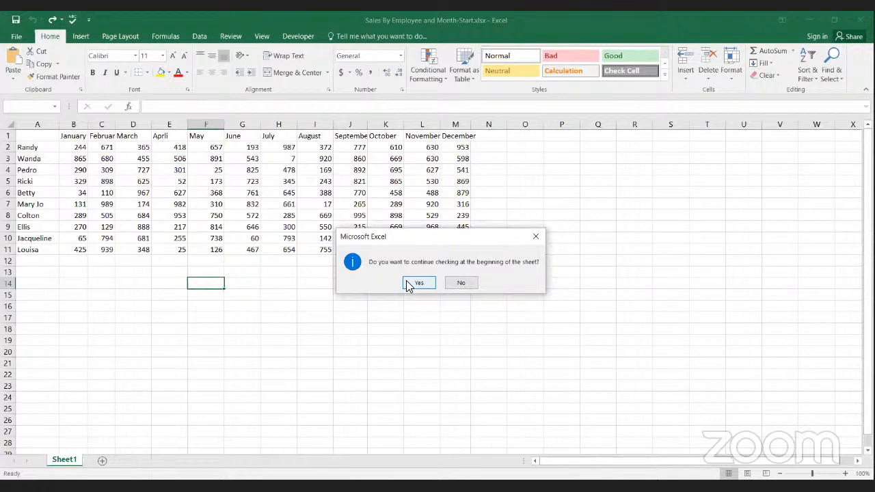
pyautogui.click(417, 283)
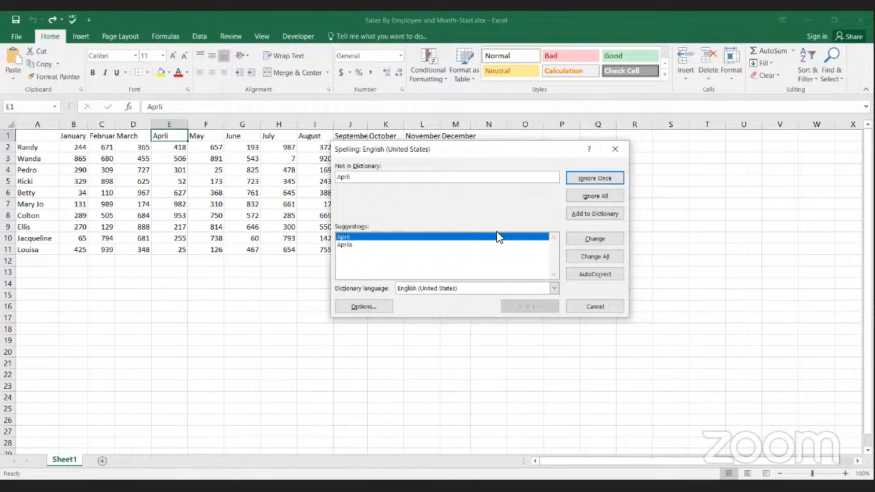
pyautogui.click(575, 239)
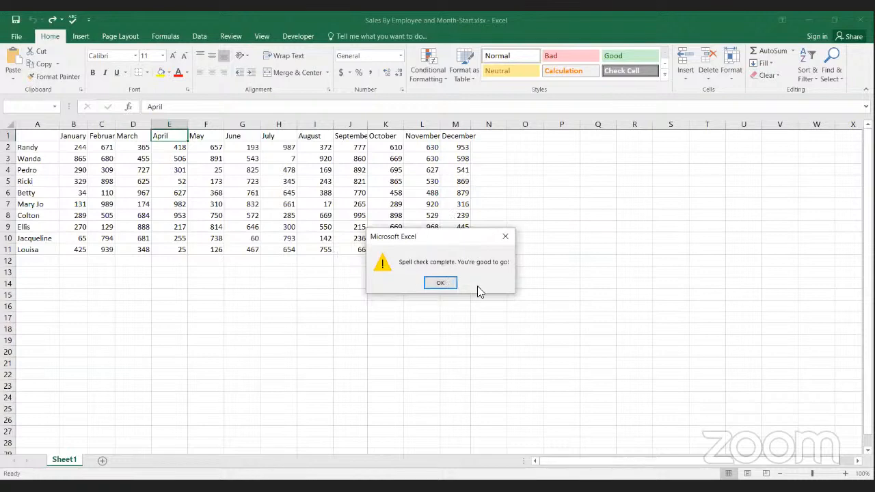
pyautogui.click(440, 282)
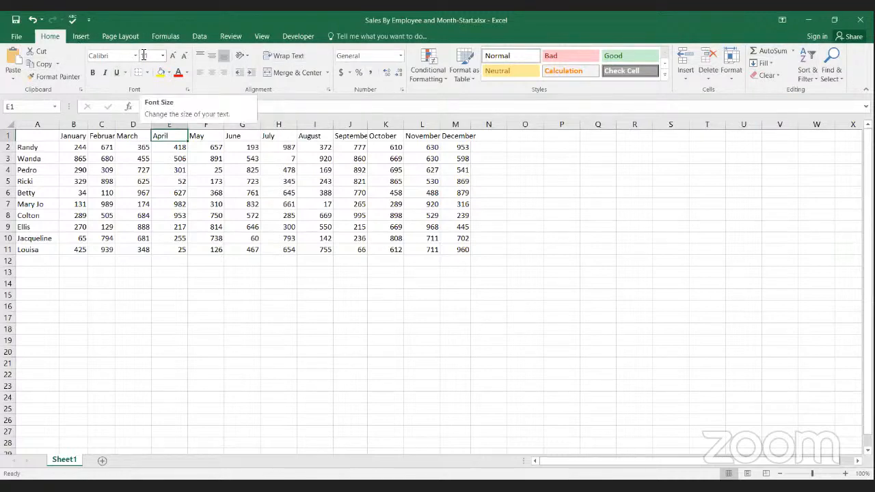
# Step: Examine the ribbon's command groups for inserting, page layout, formulas, data and review, and return to the home commands
pyautogui.click(24, 37)
pyautogui.click(35, 33)
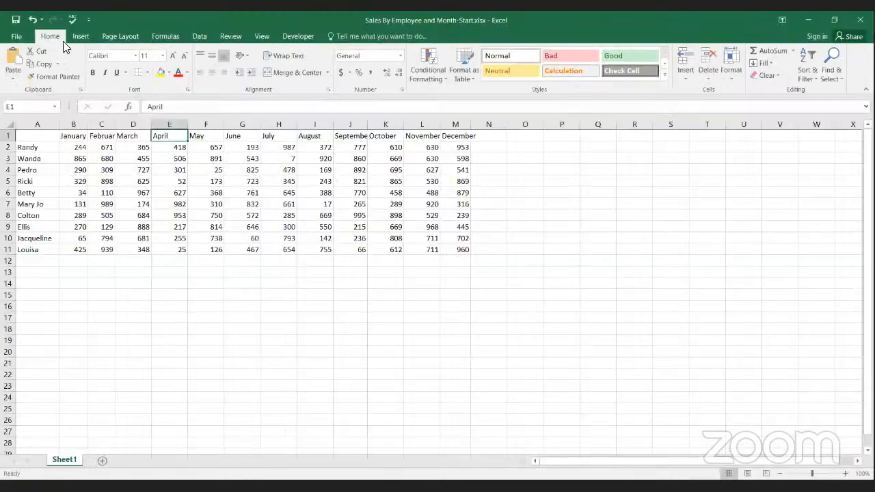
pyautogui.click(89, 36)
pyautogui.click(123, 36)
pyautogui.click(174, 35)
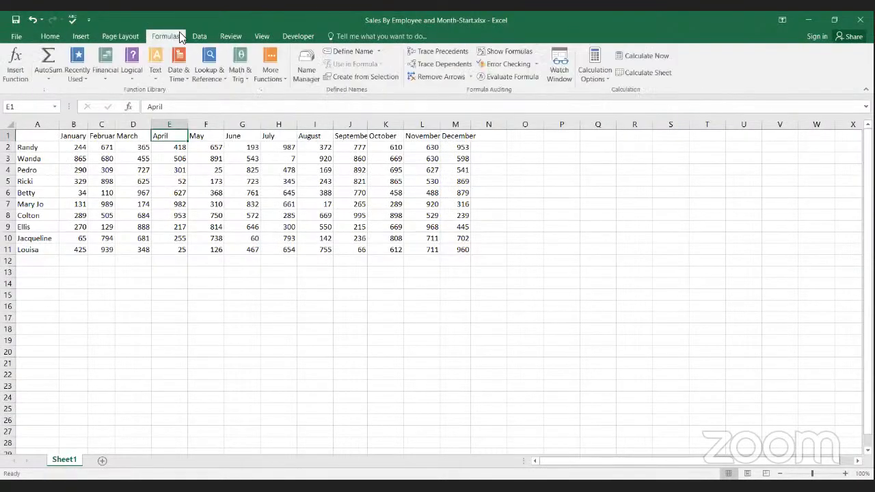
pyautogui.click(199, 36)
pyautogui.click(230, 37)
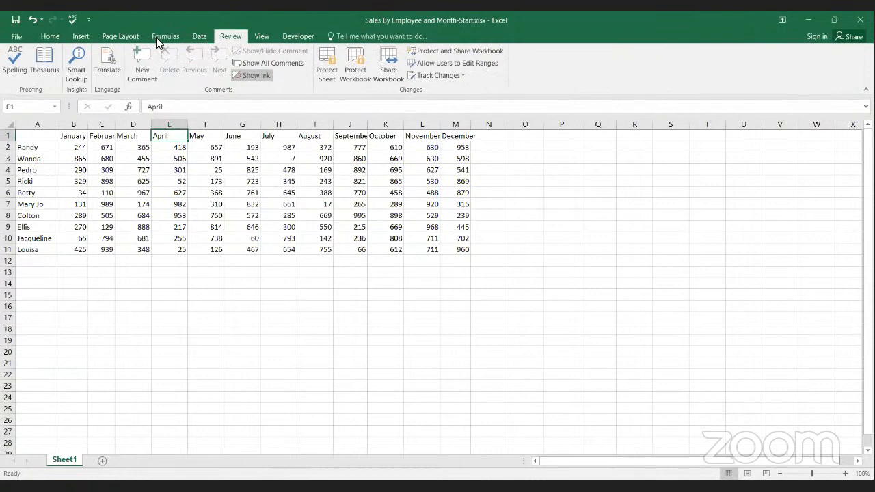
pyautogui.click(43, 37)
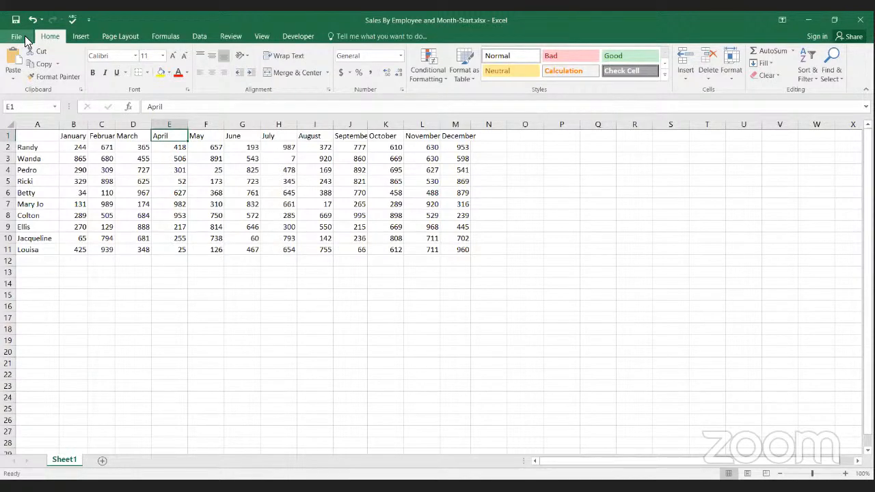
# Step: Examine the file types available for saving a copy of the workbook in the Downloads folder, and leave without saving
pyautogui.click(25, 39)
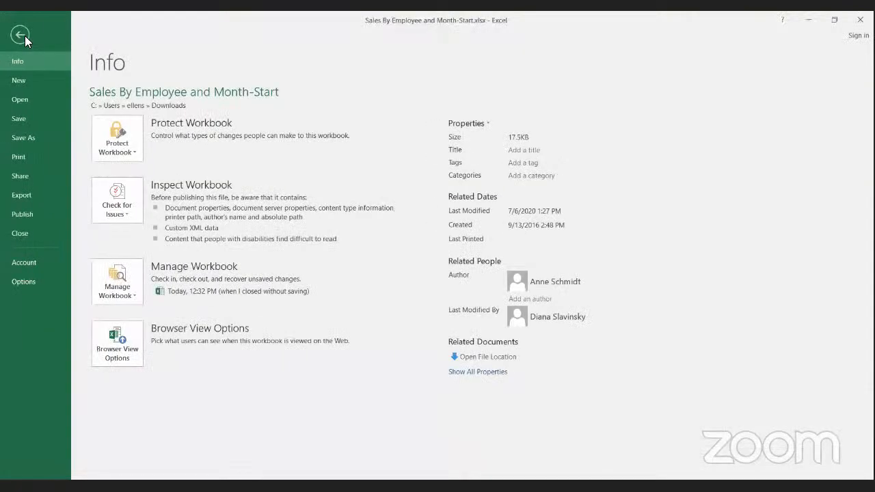
pyautogui.click(32, 137)
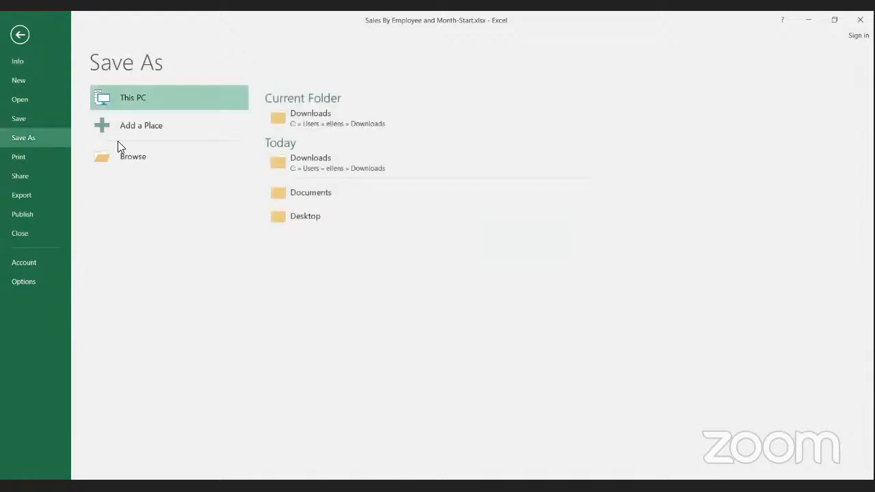
pyautogui.click(305, 116)
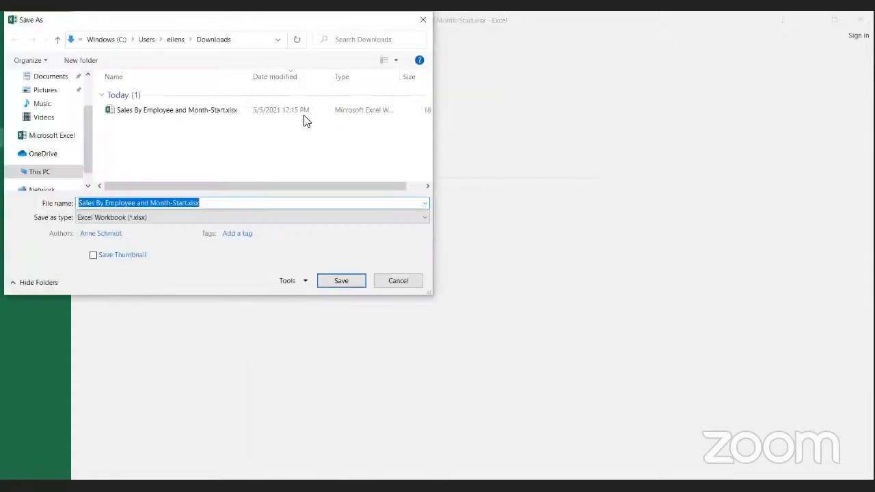
pyautogui.click(181, 216)
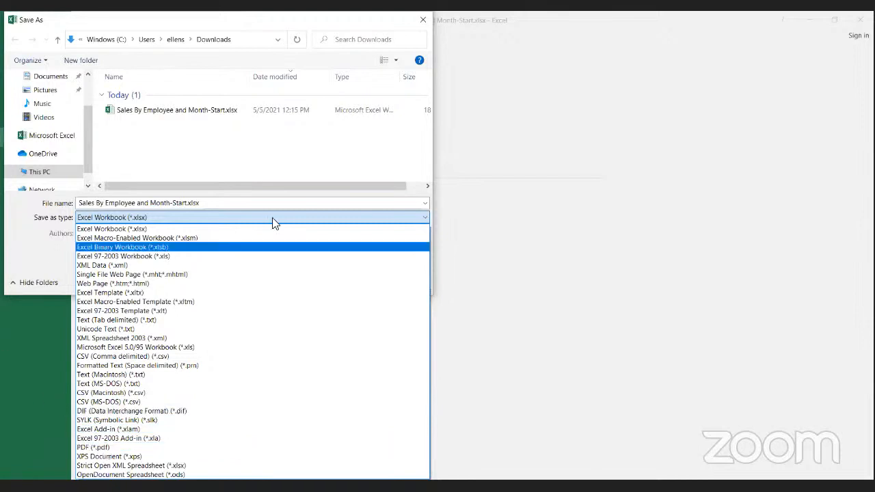
pyautogui.click(46, 255)
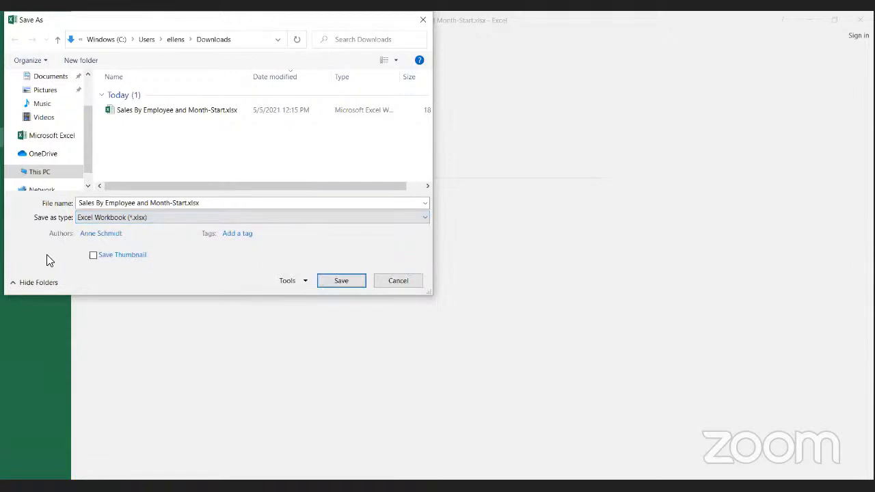
pyautogui.click(387, 280)
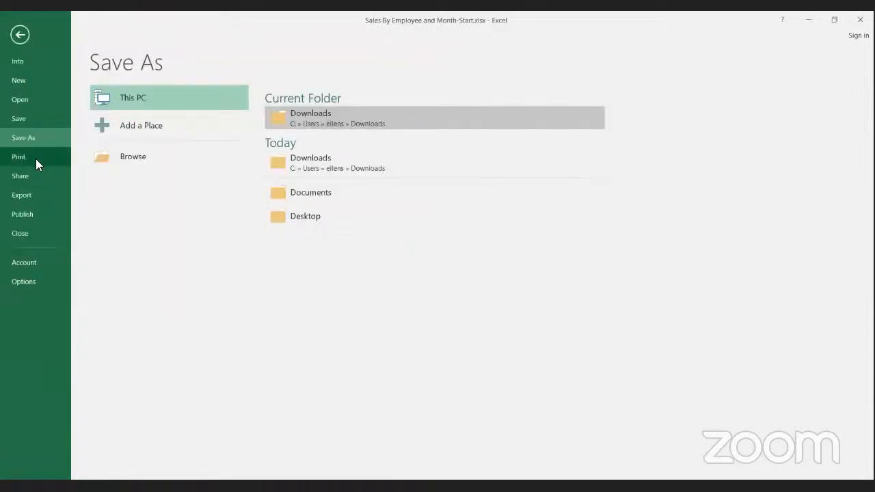
# Step: Preview the active sheet's printout and print settings, and return to the worksheet
pyautogui.click(35, 163)
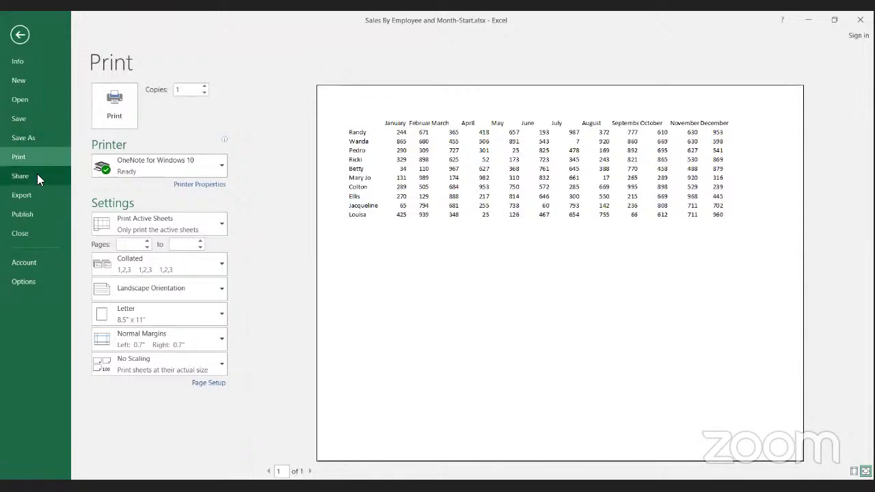
pyautogui.click(20, 35)
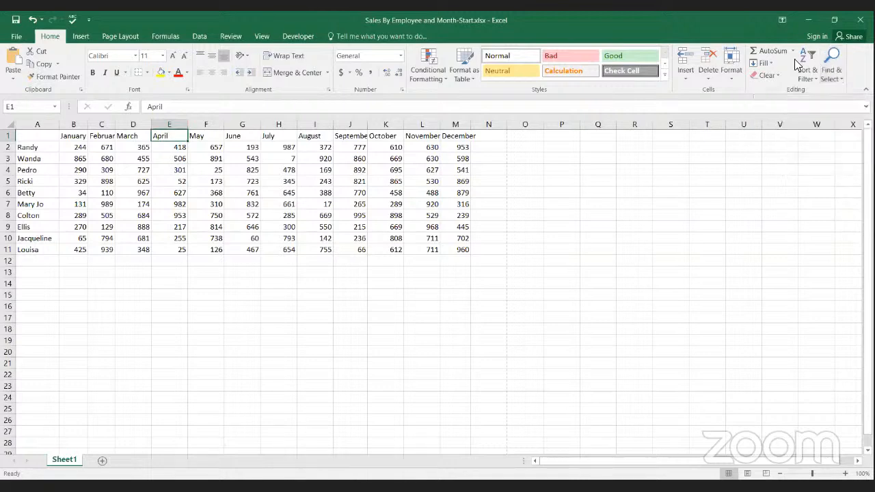
pyautogui.hotkey('alt', 'Tab')
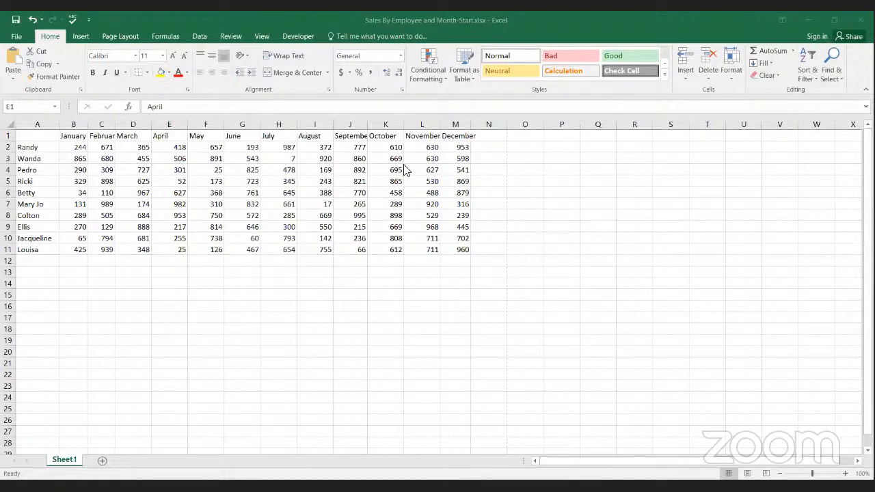
pyautogui.click(102, 21)
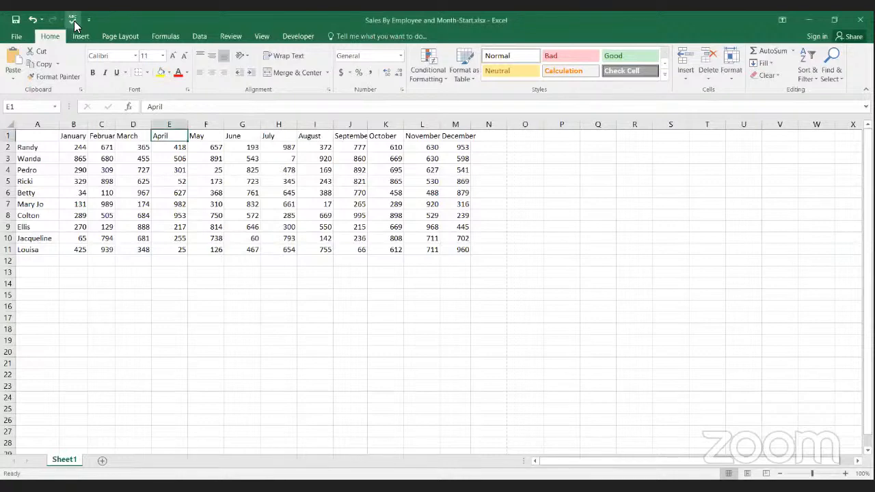
pyautogui.click(74, 20)
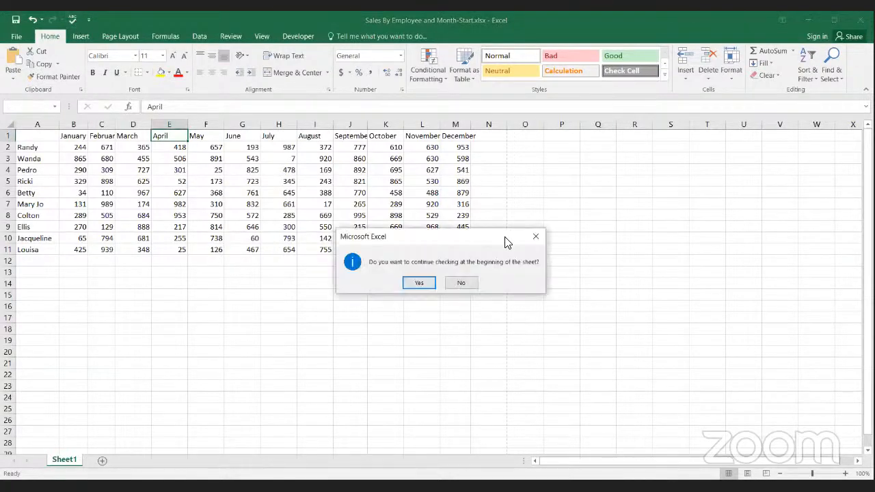
pyautogui.click(536, 236)
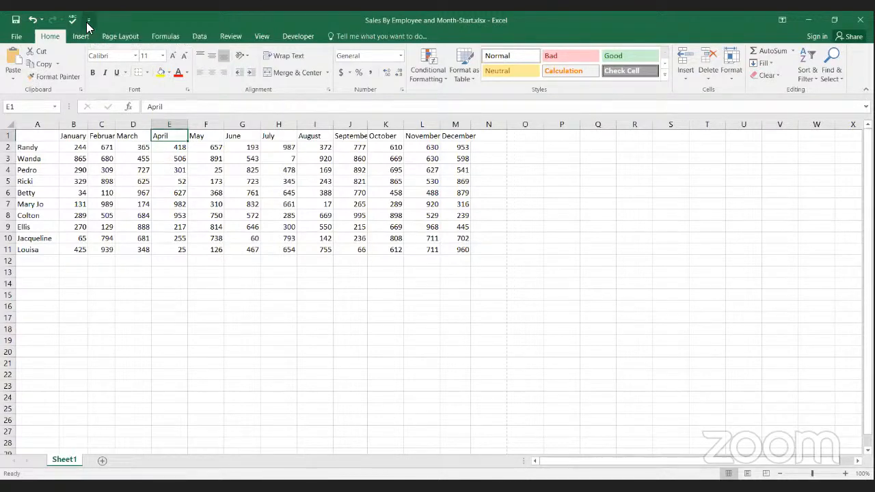
# Step: Remove the Spelling command from the Quick Access Toolbar and add it back
pyautogui.click(88, 22)
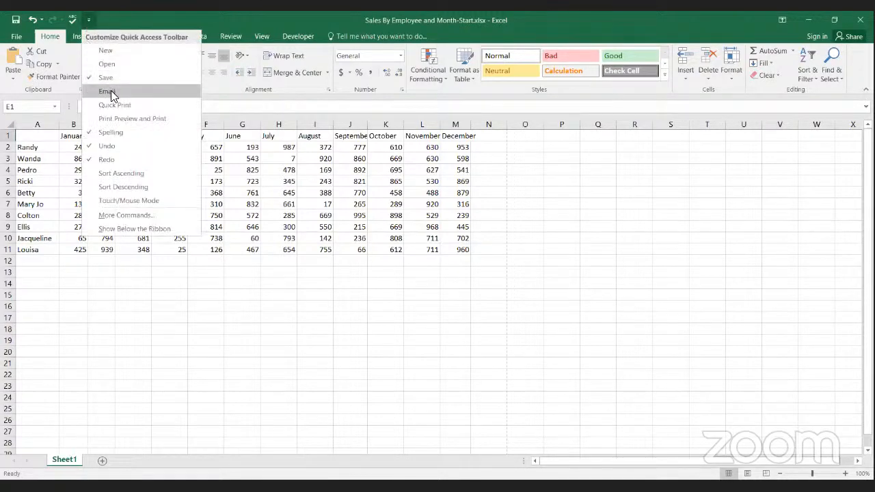
pyautogui.click(115, 132)
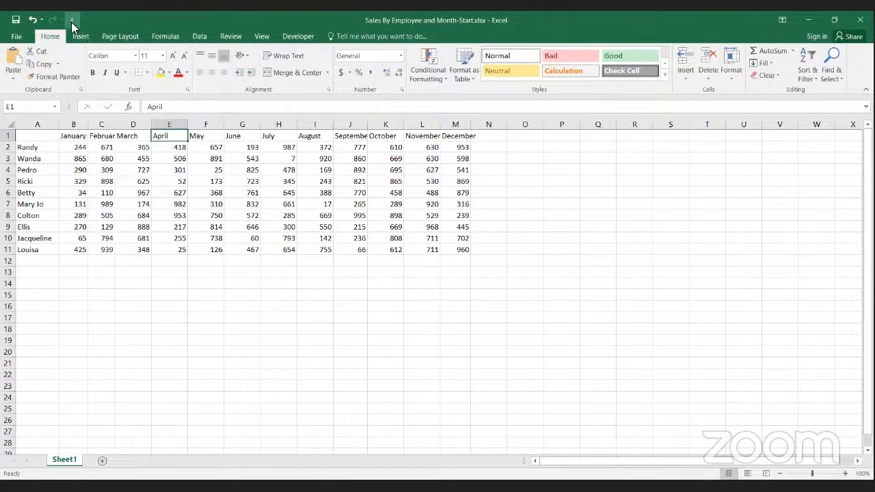
pyautogui.click(71, 22)
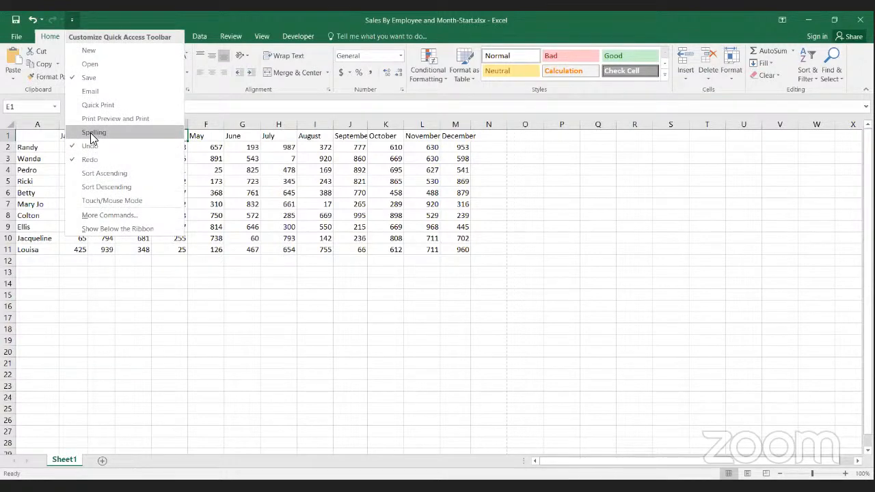
pyautogui.click(90, 133)
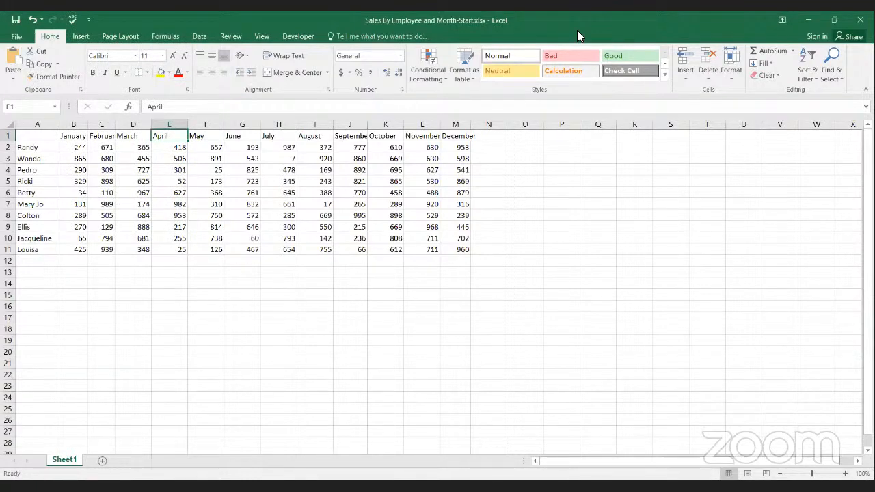
pyautogui.click(73, 21)
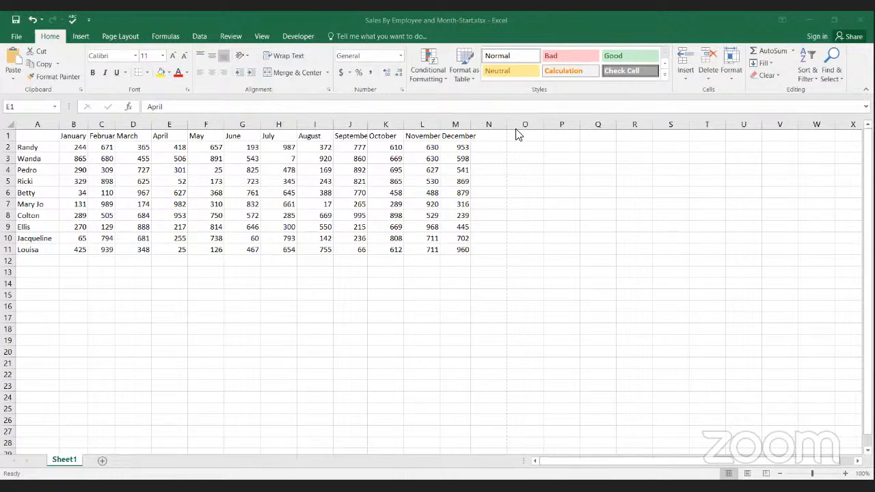
# Step: Add the text "Header" to the centre section of the sheet's page header
pyautogui.click(80, 37)
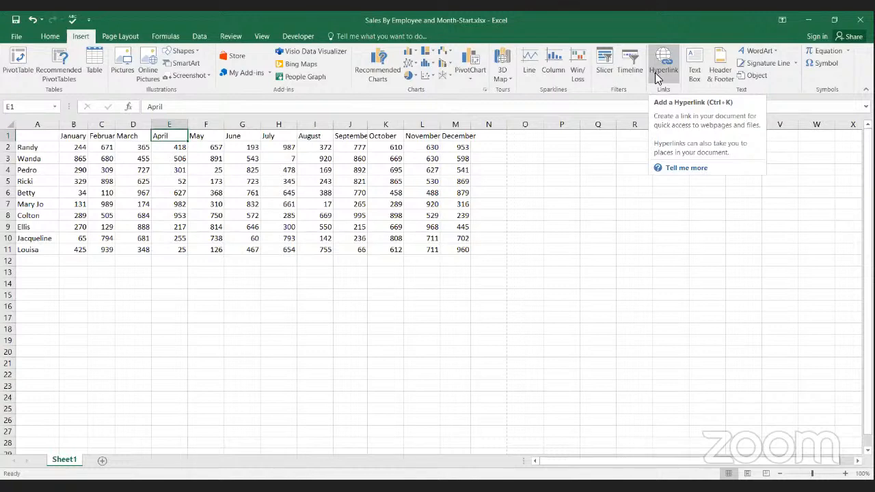
pyautogui.click(718, 75)
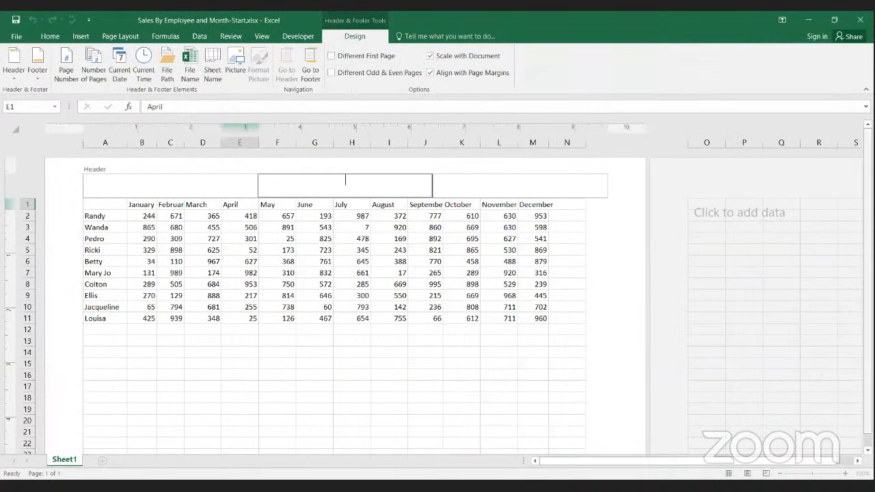
pyautogui.press('Escape')
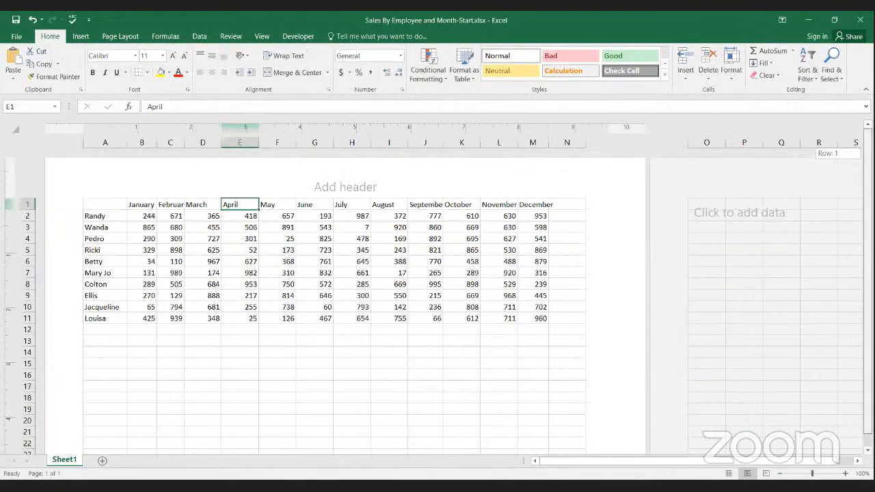
pyautogui.click(367, 184)
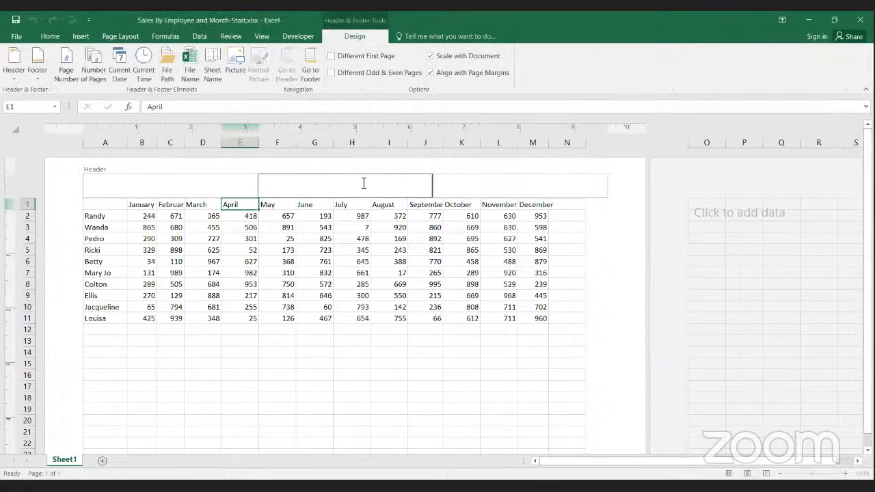
pyautogui.write('Header')
pyautogui.press('Escape')
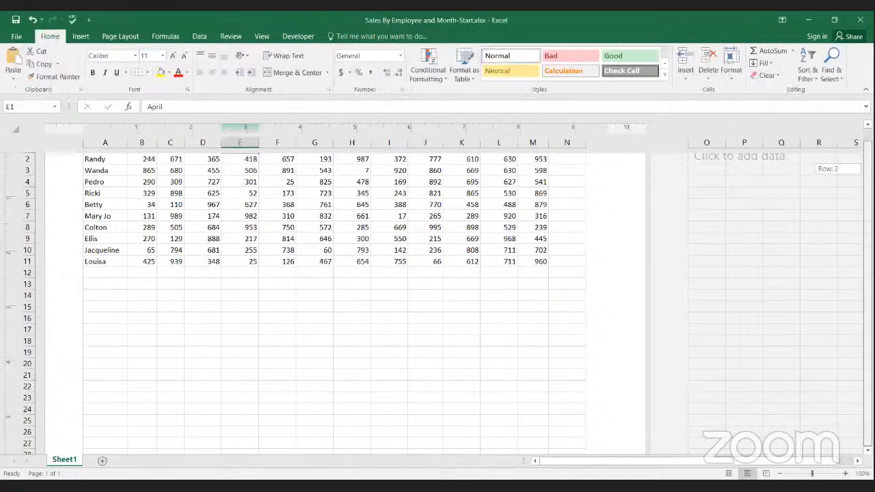
# Step: Add the text "Footer" to the centre section of the sheet's page footer
pyautogui.scroll(-1, 571, 365)
pyautogui.scroll(-4, 570, 366)
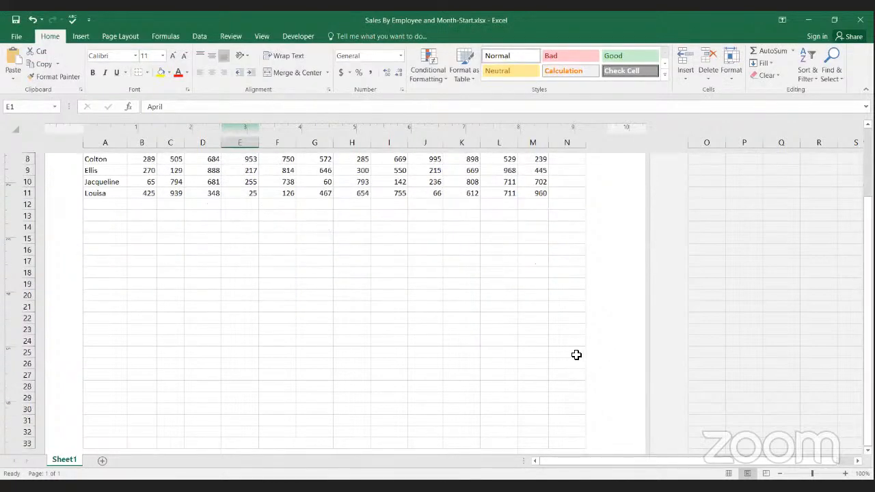
pyautogui.scroll(1, 379, 369)
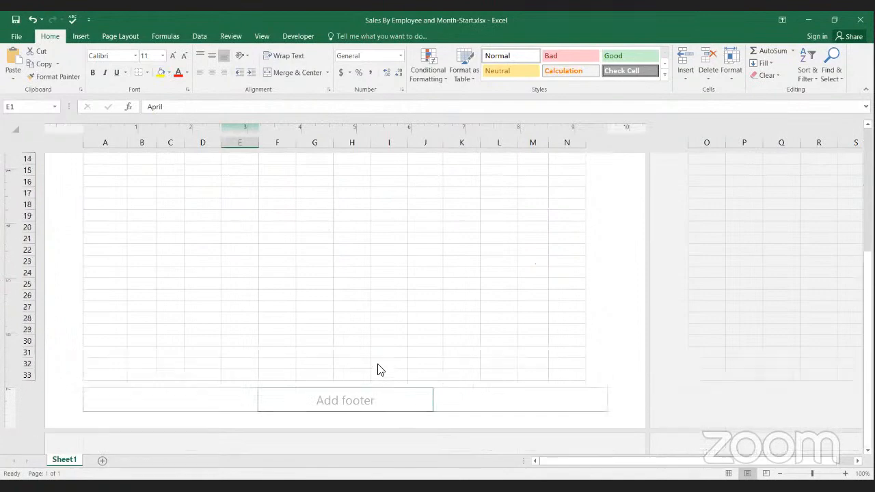
pyautogui.scroll(5, 384, 386)
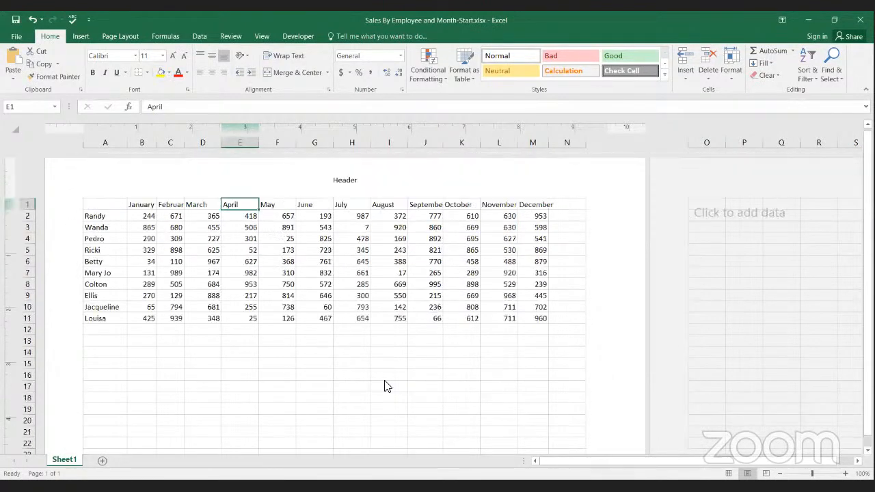
pyautogui.scroll(-6, 385, 388)
pyautogui.click(374, 379)
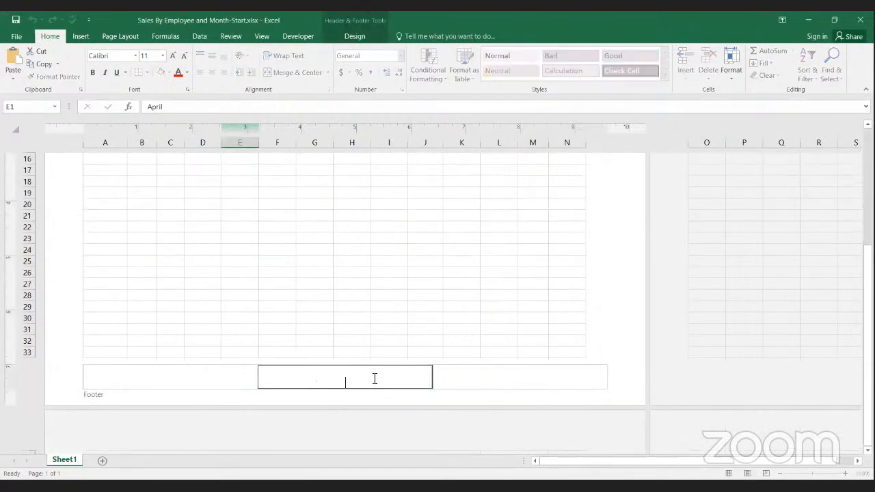
pyautogui.write('Footer')
pyautogui.moveTo(868, 279); pyautogui.dragTo(868, 158)
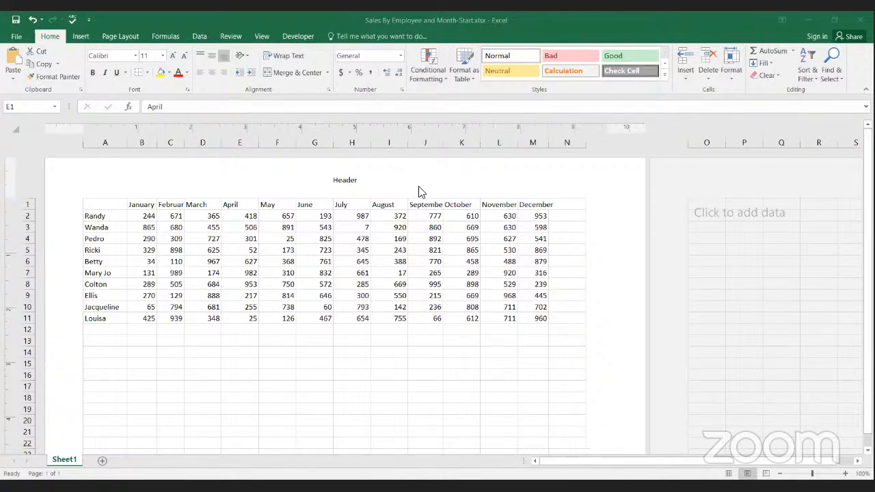
# Step: Preview the sheet's printout with its header and footer, and return to the worksheet
pyautogui.click(15, 37)
pyautogui.click(22, 158)
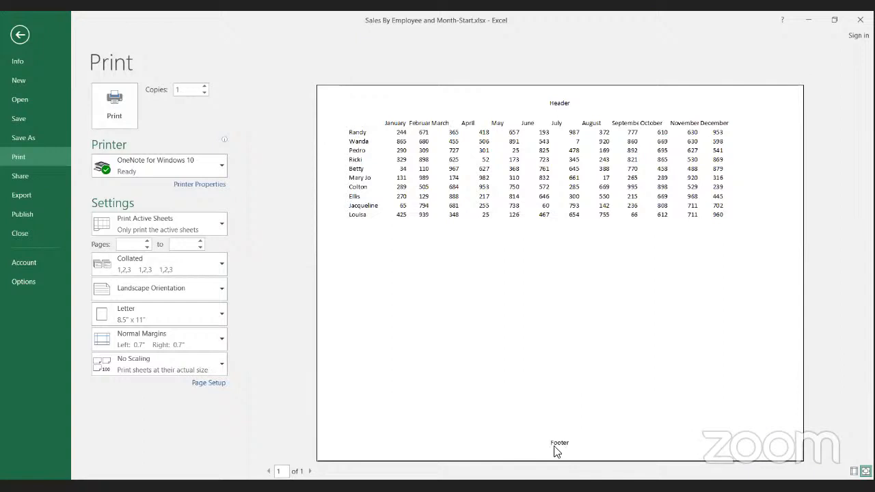
pyautogui.click(20, 35)
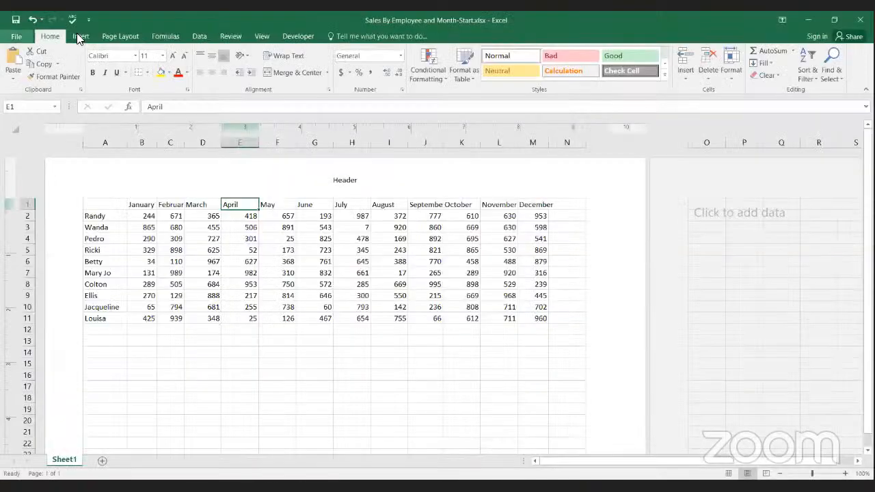
# Step: Switch the page orientation to Portrait and back to Landscape
pyautogui.click(79, 34)
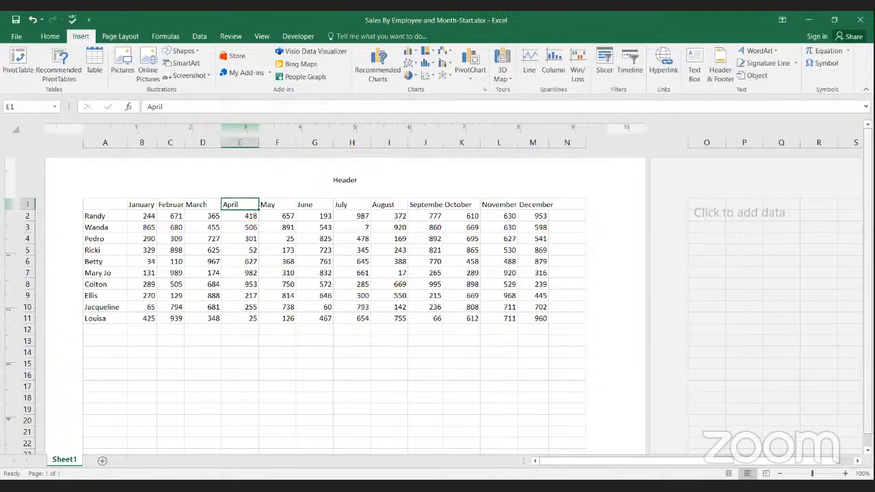
pyautogui.scroll(-1, 335, 274)
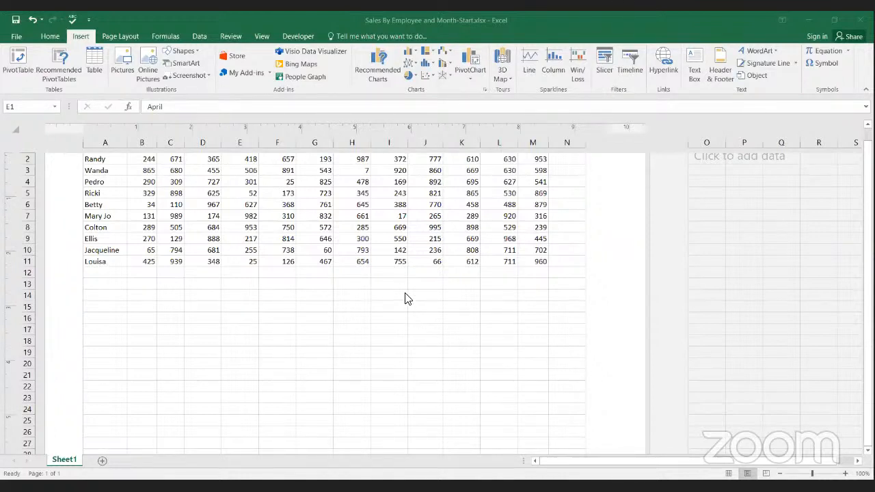
pyautogui.click(119, 37)
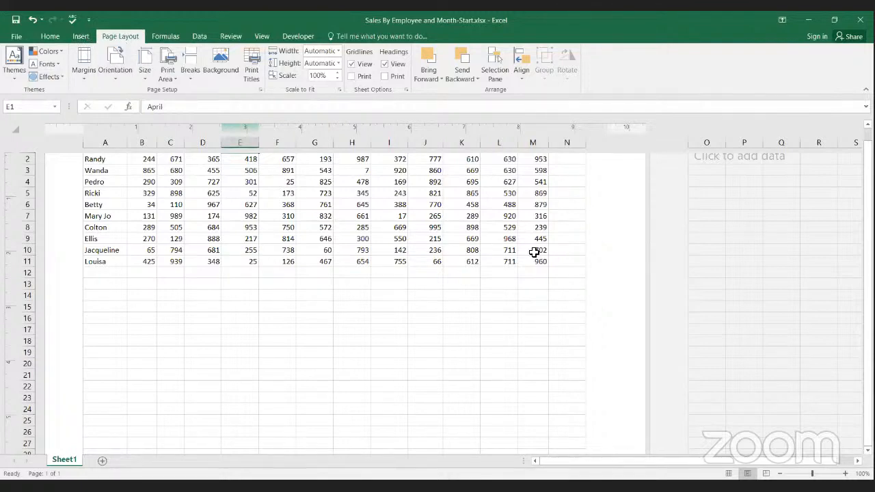
pyautogui.moveTo(617, 459); pyautogui.dragTo(582, 467)
pyautogui.click(117, 78)
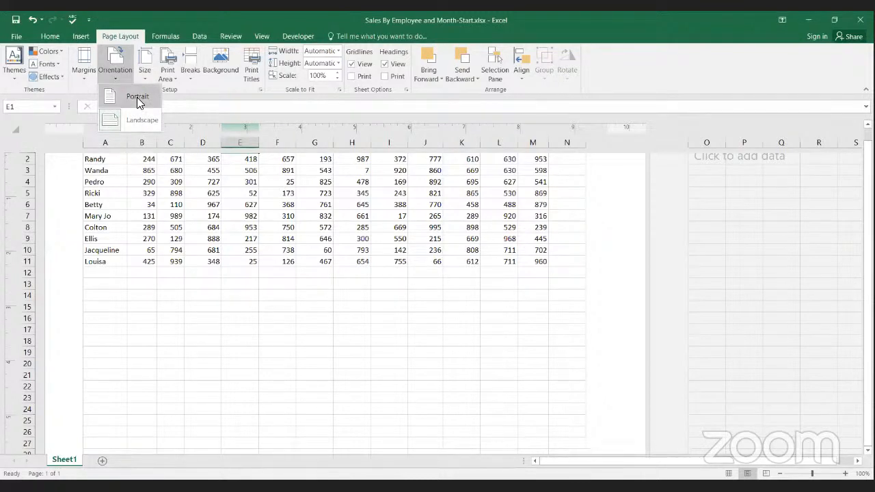
pyautogui.click(137, 97)
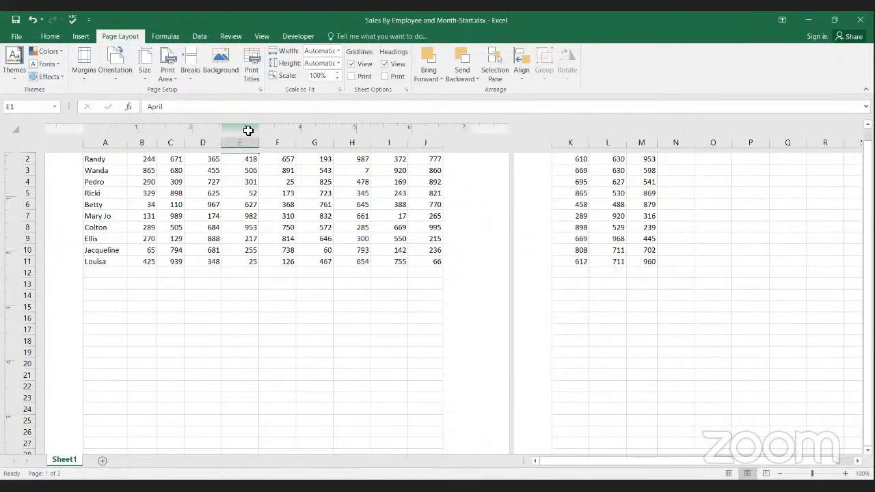
pyautogui.scroll(1, 438, 301)
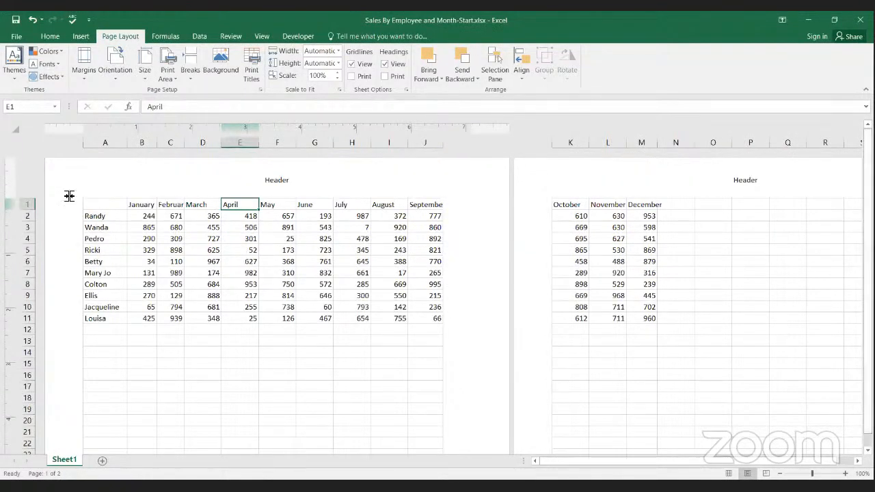
pyautogui.click(116, 79)
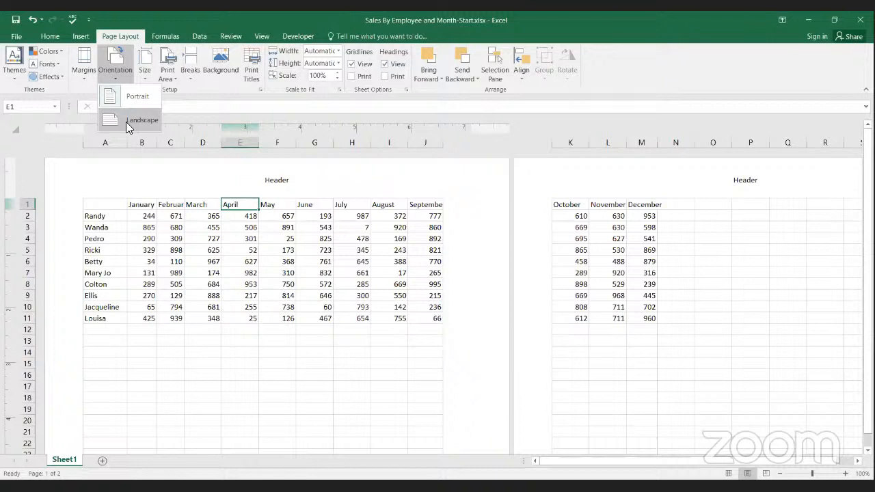
pyautogui.click(126, 121)
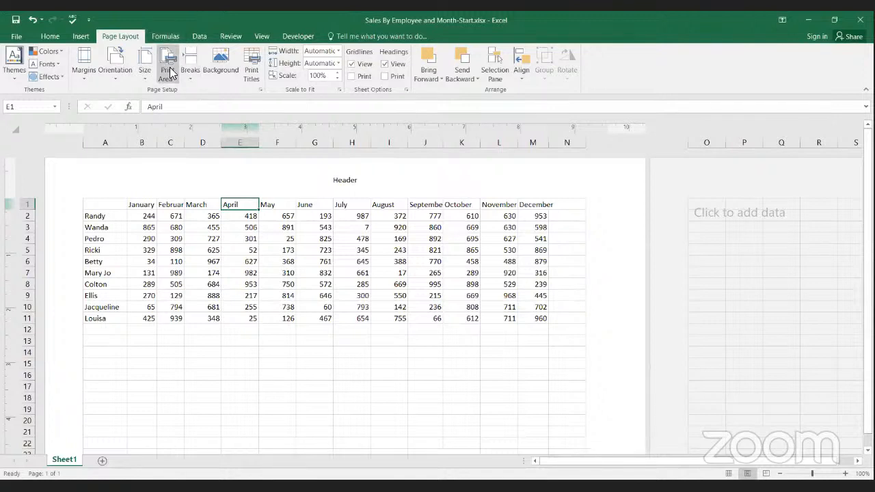
# Step: Examine the available workbook themes and theme colour sets without applying any
pyautogui.click(17, 81)
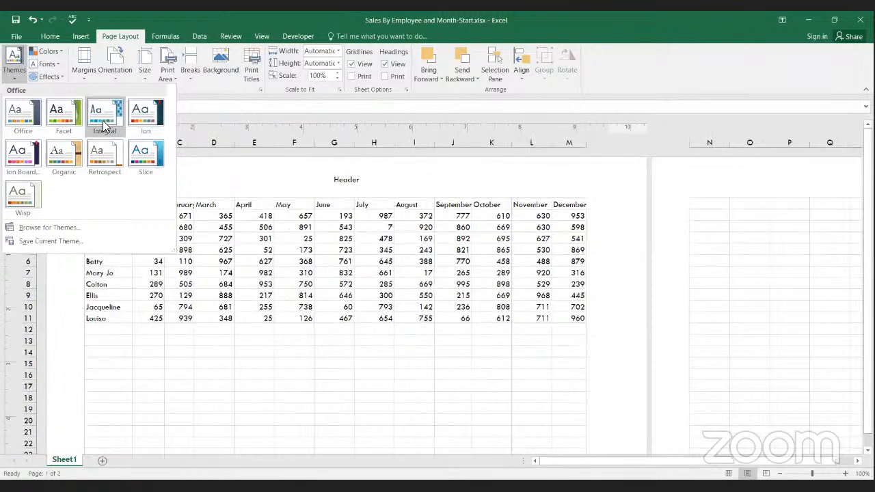
pyautogui.click(58, 55)
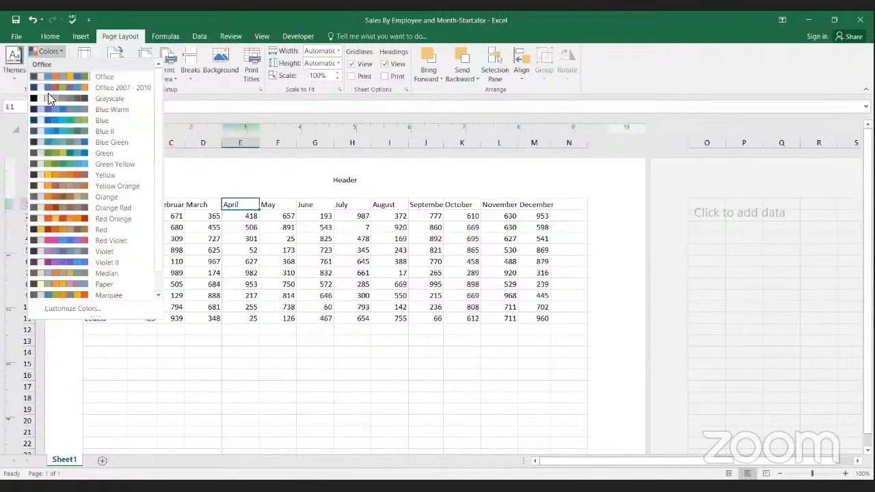
pyautogui.click(60, 52)
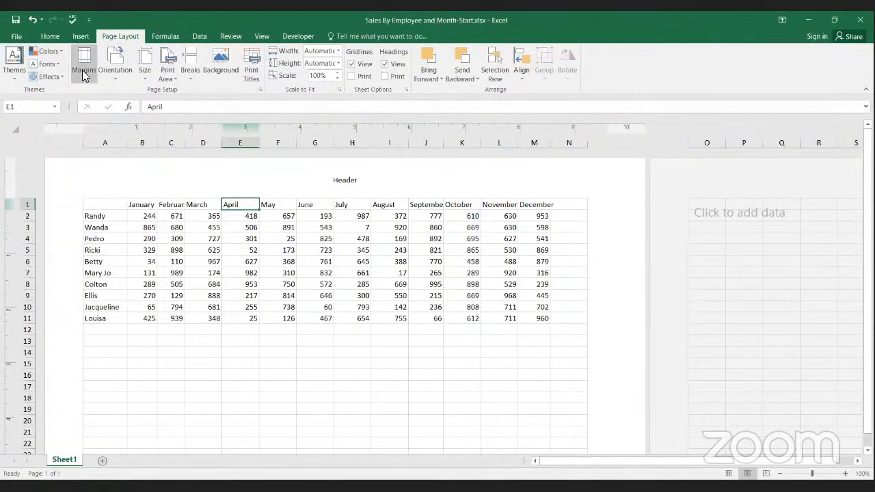
# Step: Examine the most recently used functions in Insert Function, the AutoSum options and the data commands, without inserting anything
pyautogui.click(164, 36)
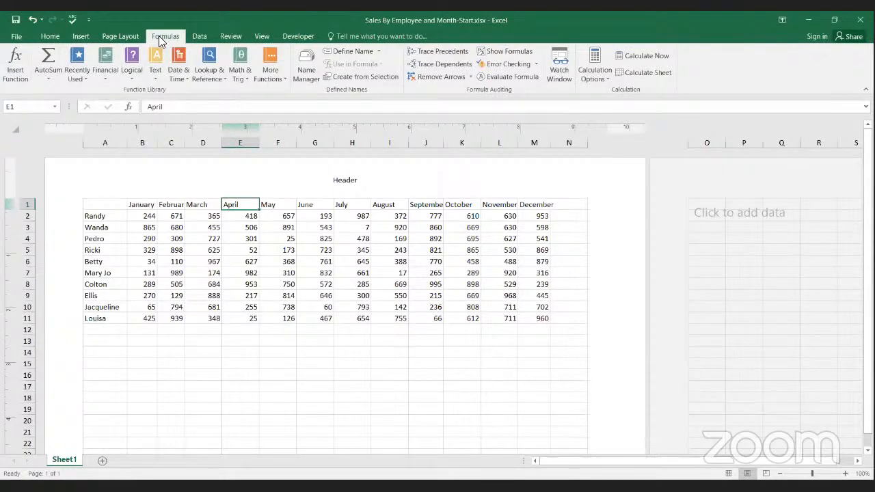
pyautogui.click(17, 75)
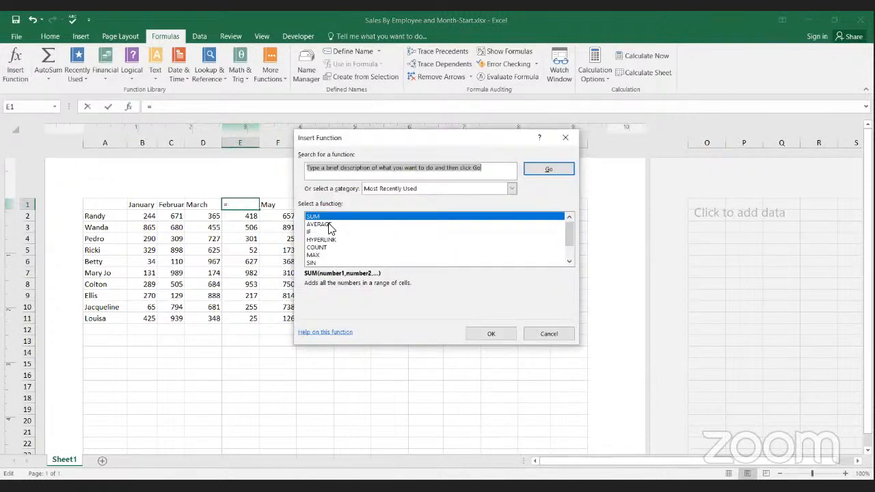
pyautogui.moveTo(566, 234)
pyautogui.mouseDown()
pyautogui.moveTo(567, 246)
pyautogui.moveTo(567, 228)
pyautogui.moveTo(567, 238)
pyautogui.mouseUp()
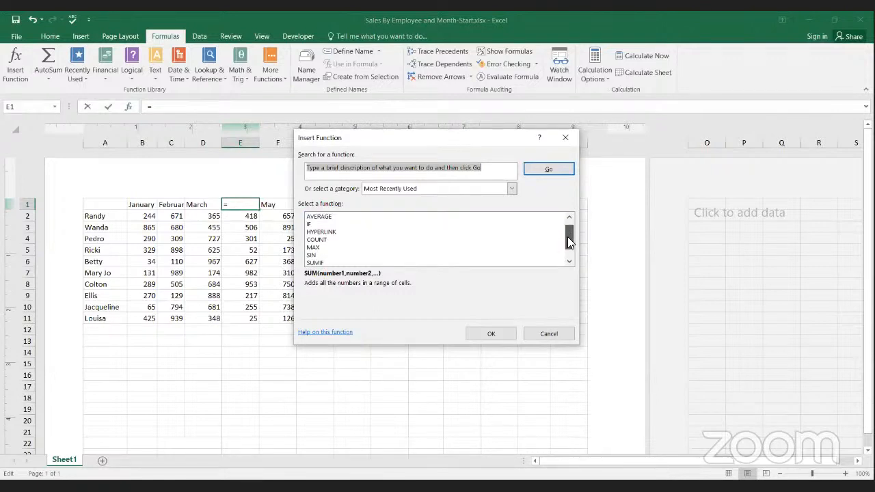
pyautogui.moveTo(570, 240)
pyautogui.mouseDown()
pyautogui.moveTo(565, 250)
pyautogui.moveTo(568, 236)
pyautogui.mouseUp()
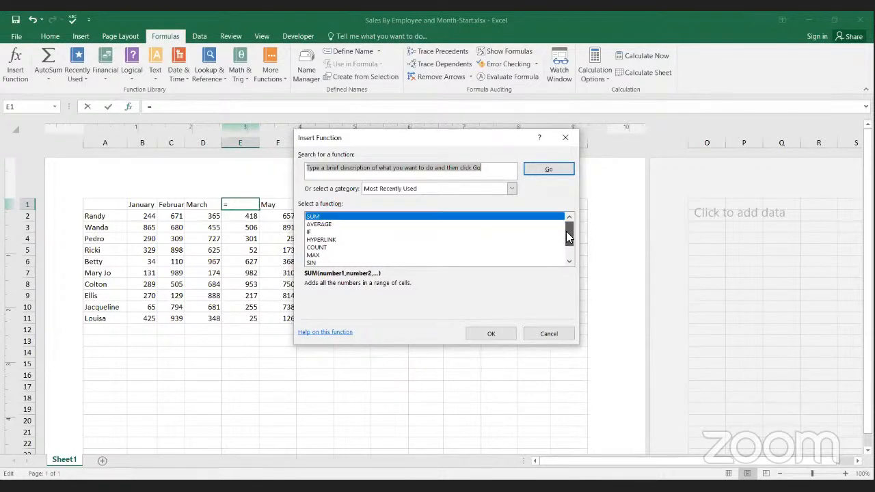
pyautogui.click(540, 338)
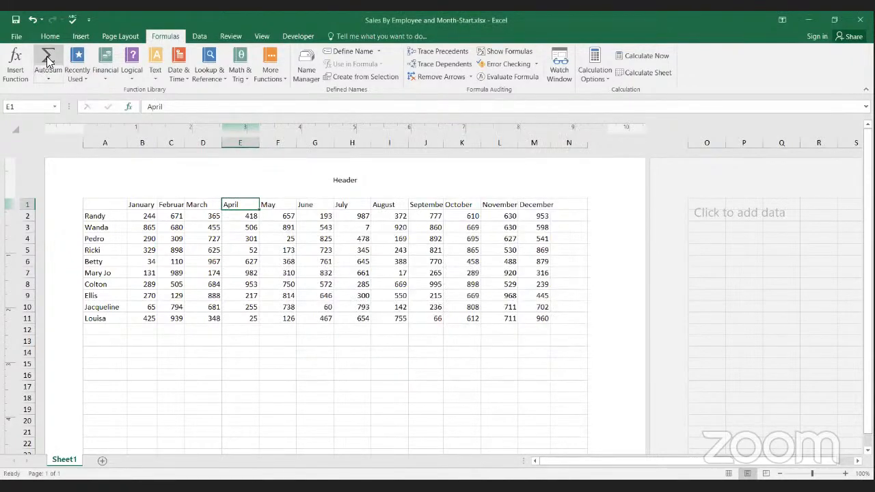
pyautogui.click(46, 77)
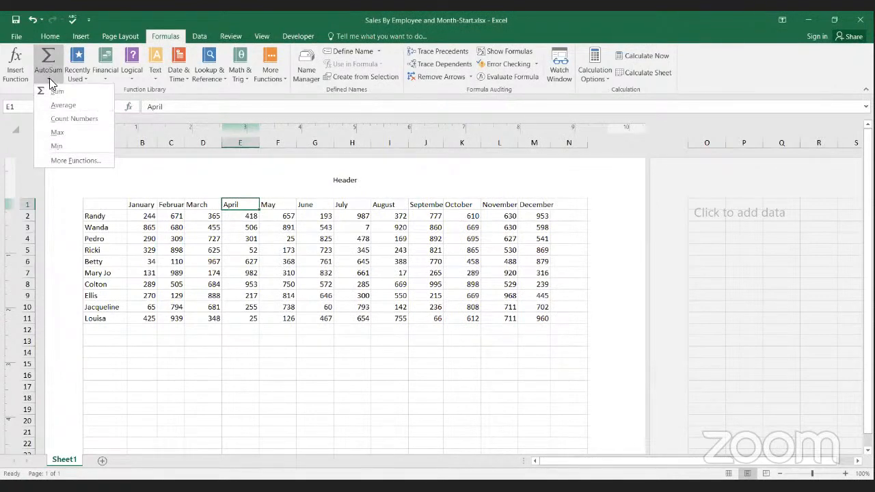
pyautogui.click(190, 13)
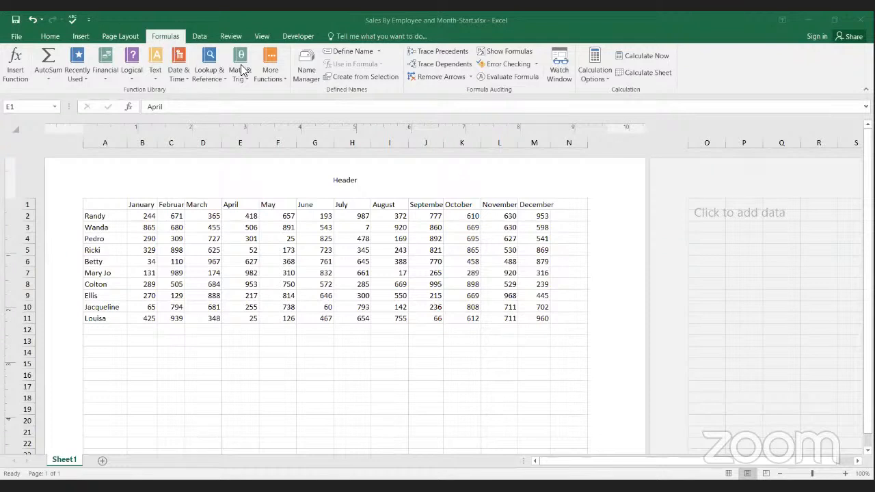
pyautogui.click(198, 36)
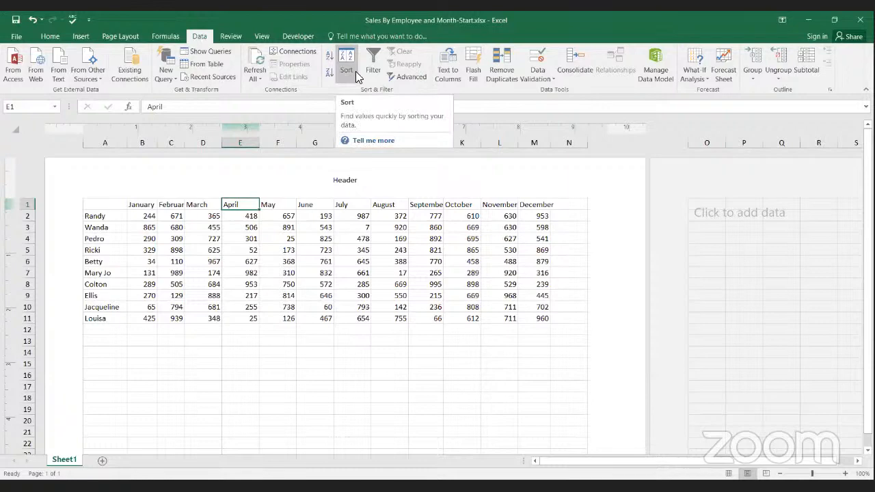
# Step: Add a comment reading "Good Job!" to cell F11
pyautogui.click(231, 38)
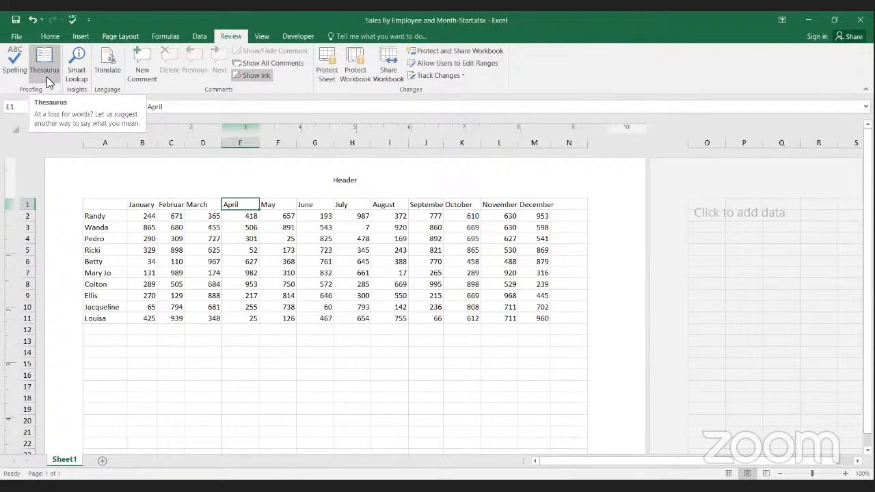
pyautogui.click(283, 318)
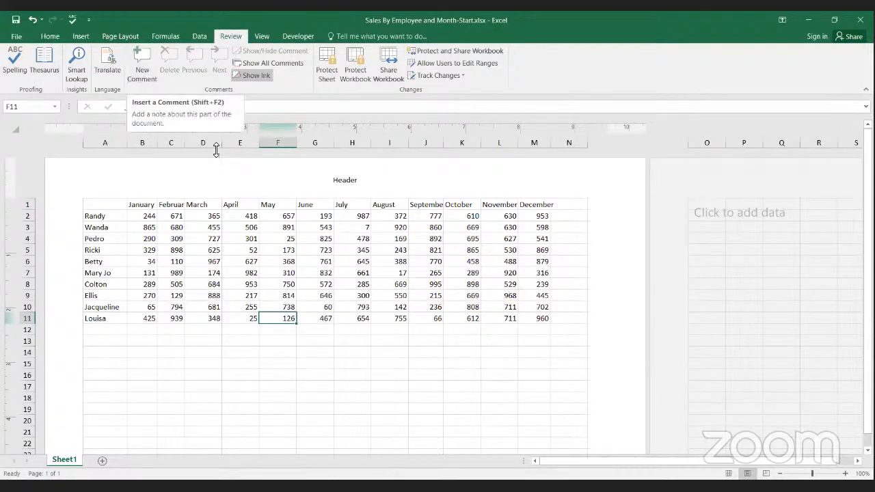
pyautogui.click(145, 70)
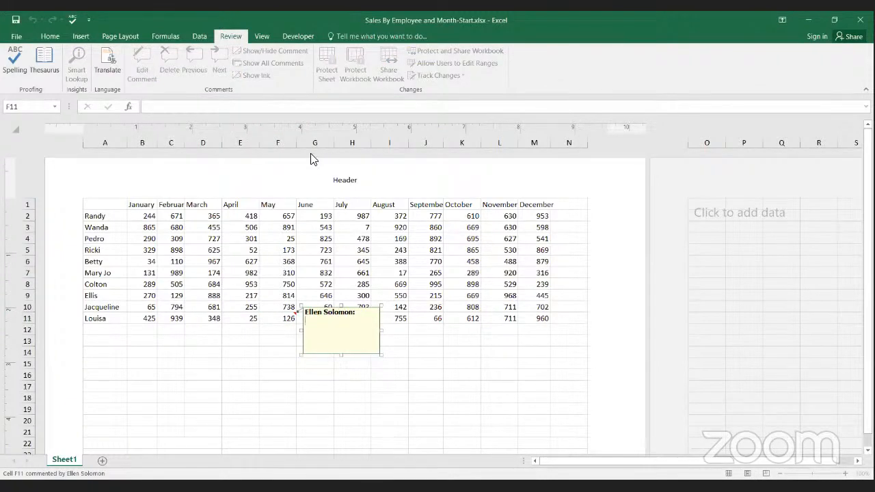
pyautogui.write('Good Job!')
pyautogui.click(258, 354)
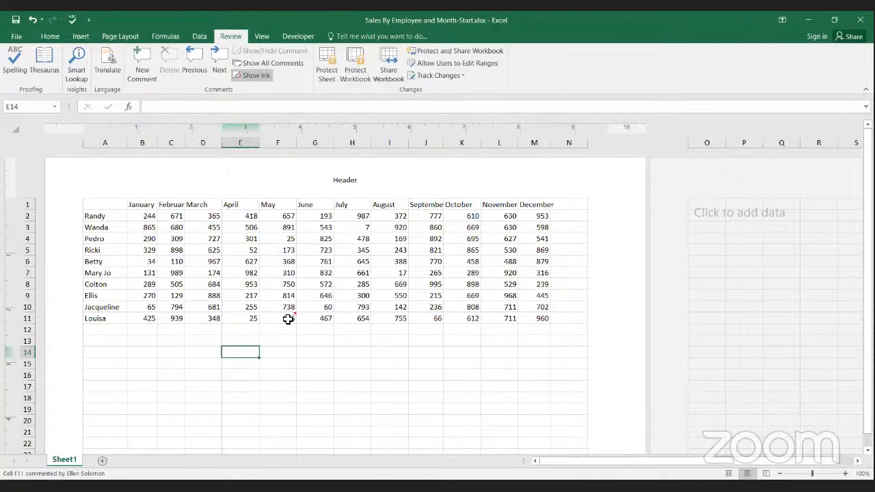
# Step: Read the comment attached to cell F11
pyautogui.moveTo(287, 318)
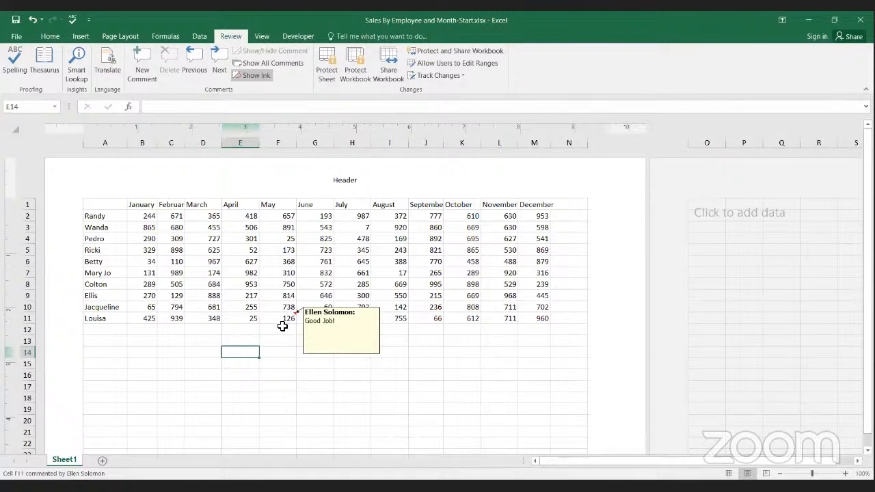
pyautogui.click(282, 329)
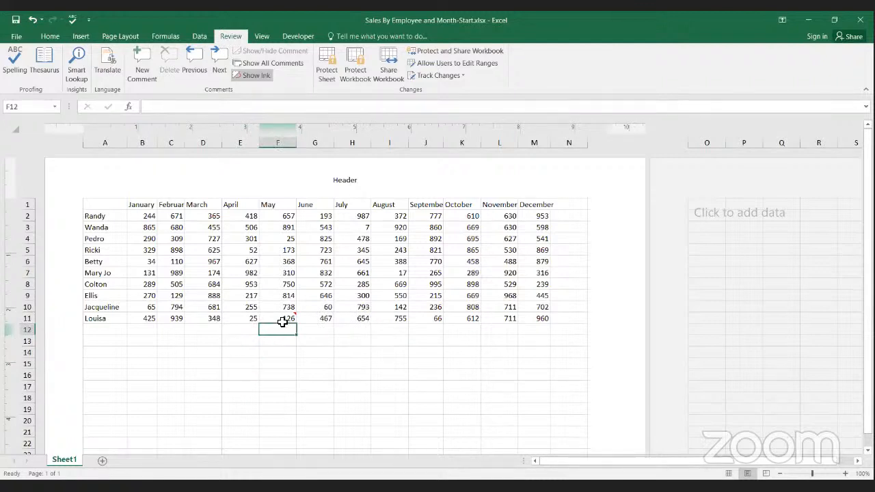
pyautogui.moveTo(284, 317)
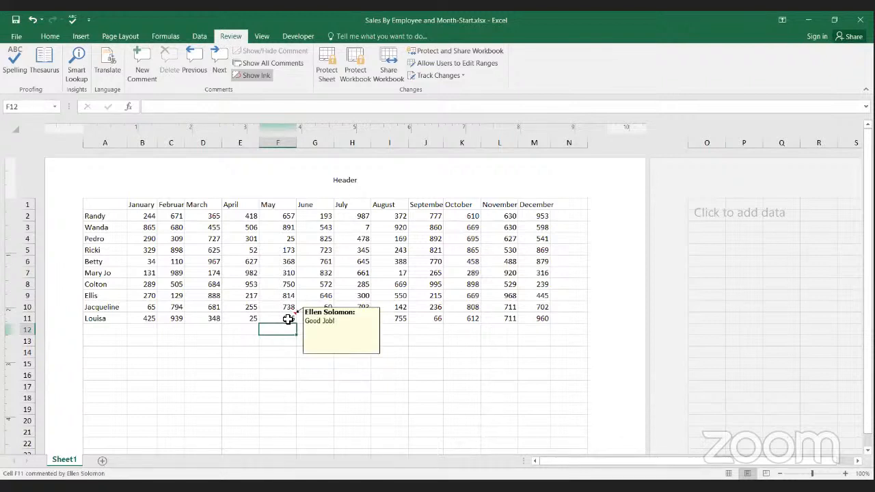
pyautogui.click(288, 319)
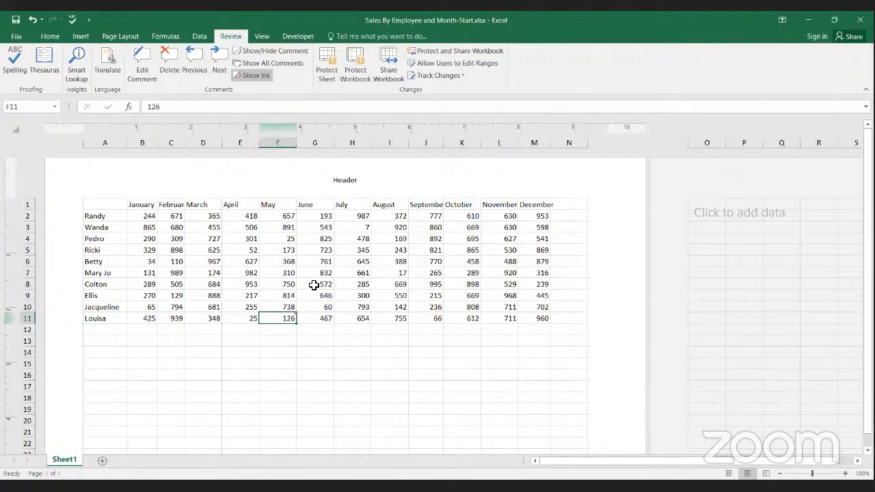
# Step: Replace the centre header text with the page number code, change it to &[1], and append the number of pages code
pyautogui.click(344, 186)
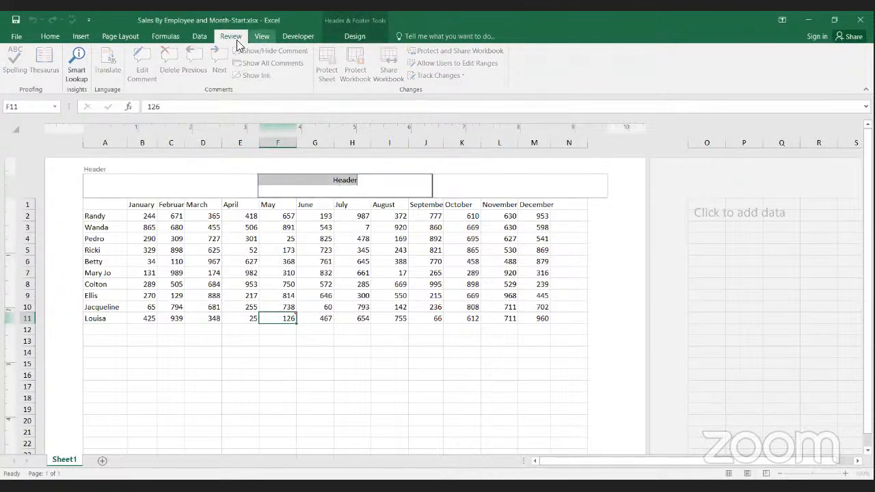
pyautogui.click(194, 38)
pyautogui.click(161, 38)
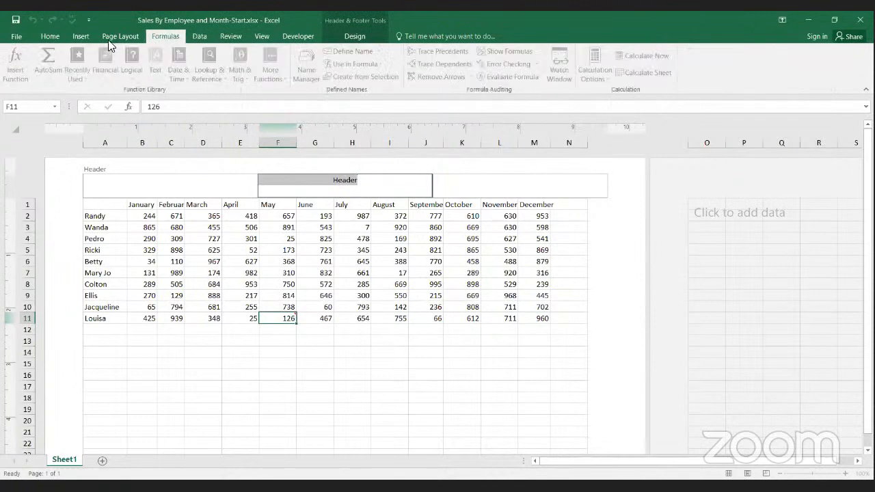
pyautogui.click(109, 38)
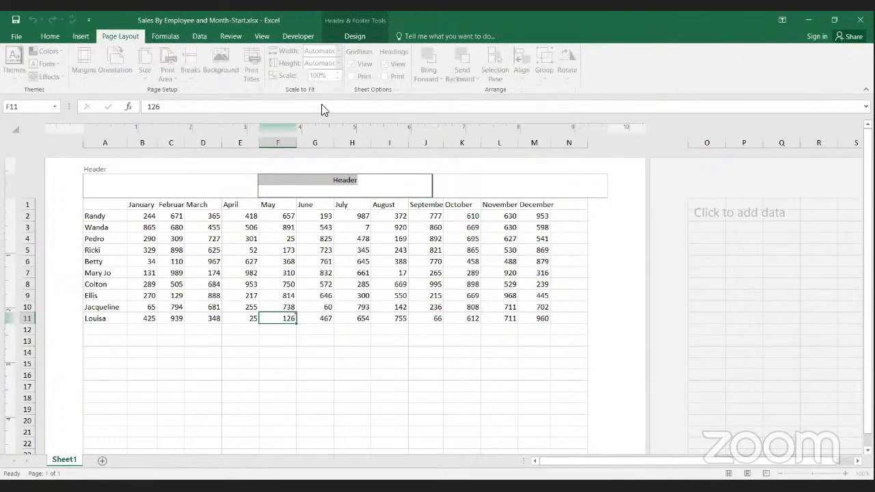
pyautogui.click(339, 36)
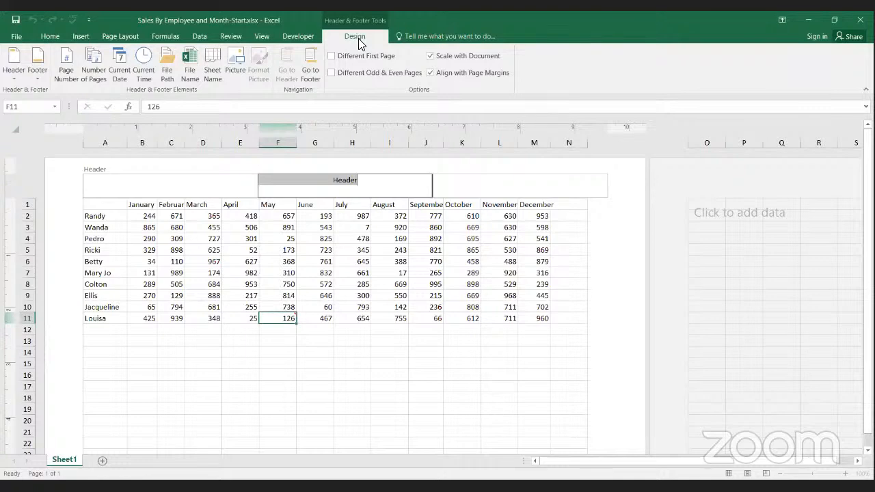
pyautogui.click(67, 75)
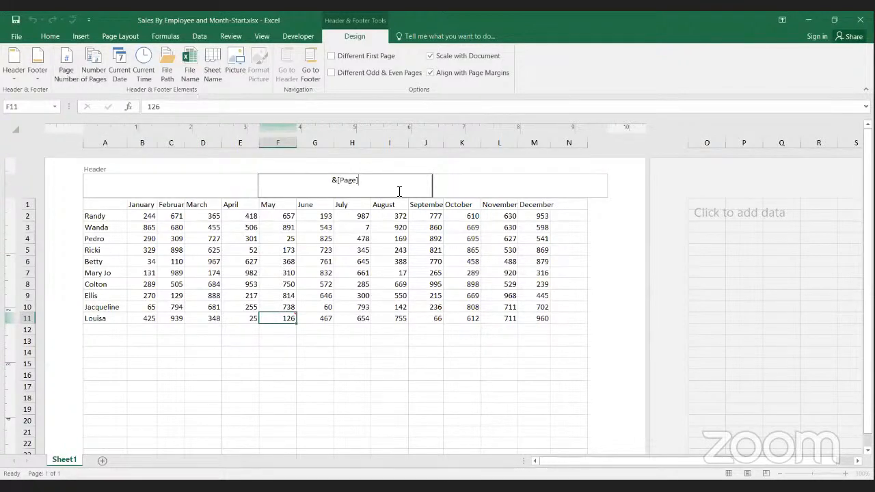
pyautogui.doubleClick(349, 180)
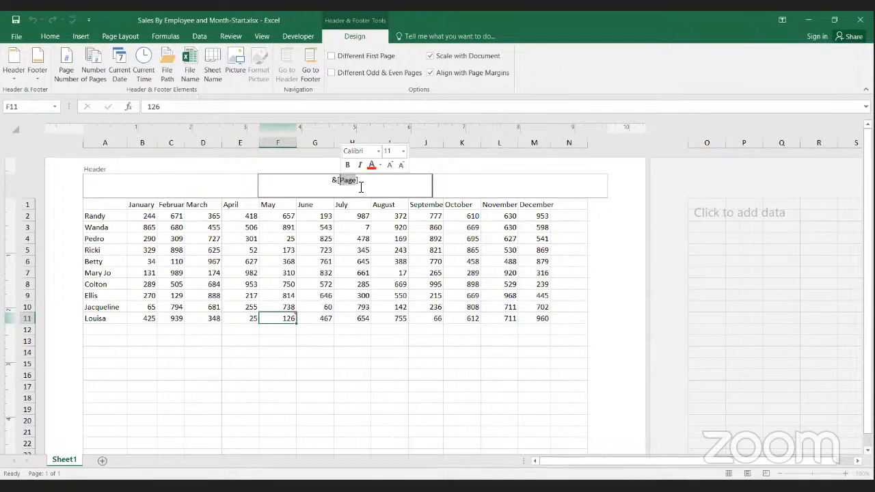
pyautogui.write('1')
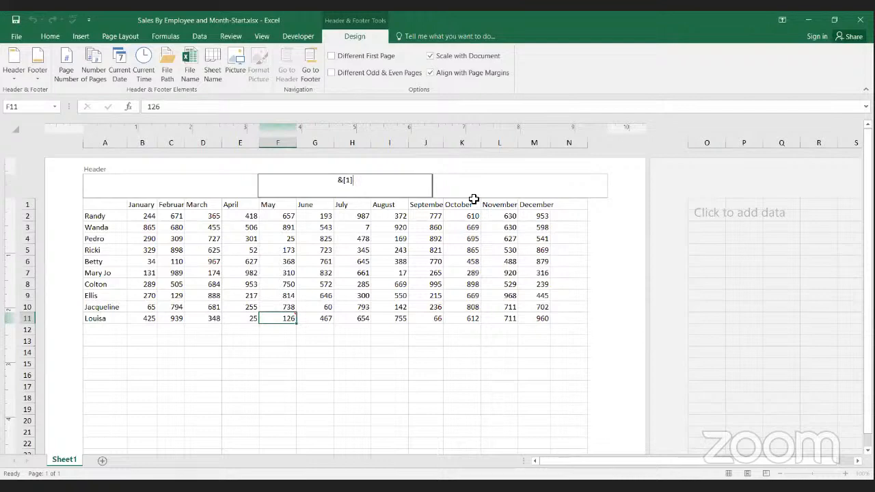
pyautogui.click(94, 73)
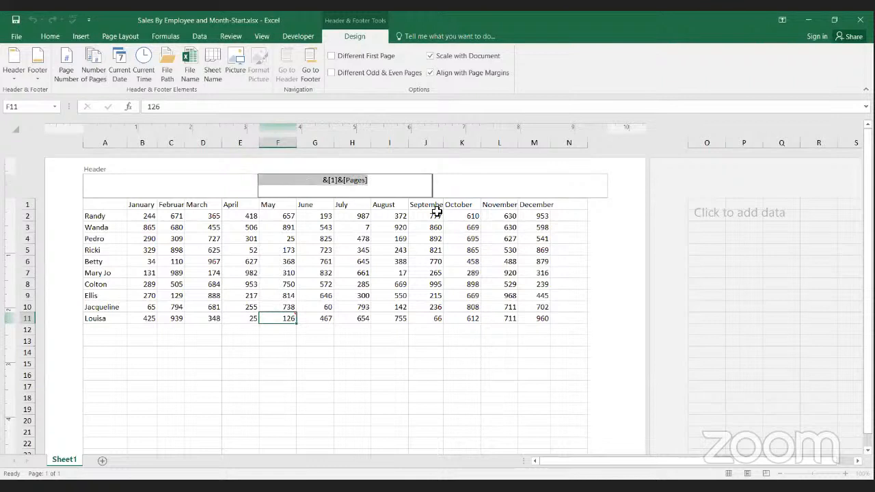
# Step: Clear the centre header section and enter "Header" as its text
pyautogui.press('Delete')
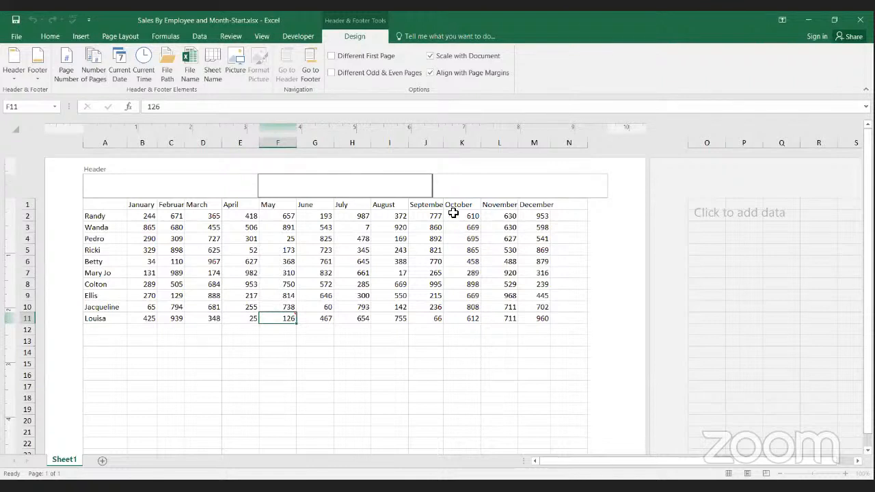
pyautogui.write('HEADER')
pyautogui.press('BackSpace')
pyautogui.press('BackSpace')
pyautogui.press('BackSpace')
pyautogui.press('BackSpace')
pyautogui.press('BackSpace')
pyautogui.write('eader')
pyautogui.tripleClick(304, 189)
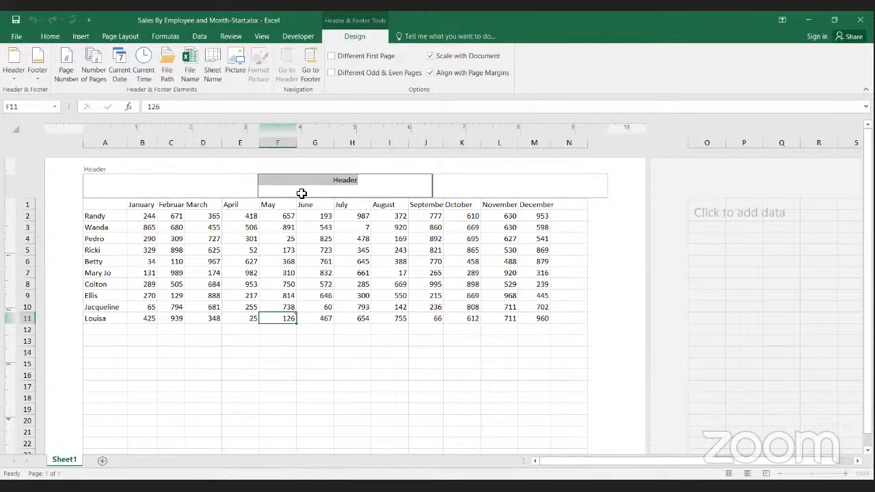
# Step: Edit the comment on cell F11 to add the line "Whooo!" below the existing text
pyautogui.click(234, 38)
pyautogui.click(288, 287)
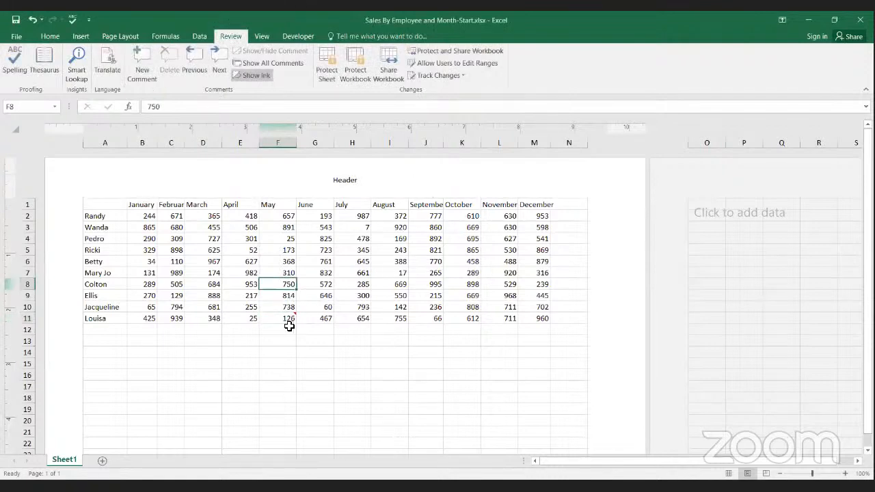
pyautogui.click(283, 319)
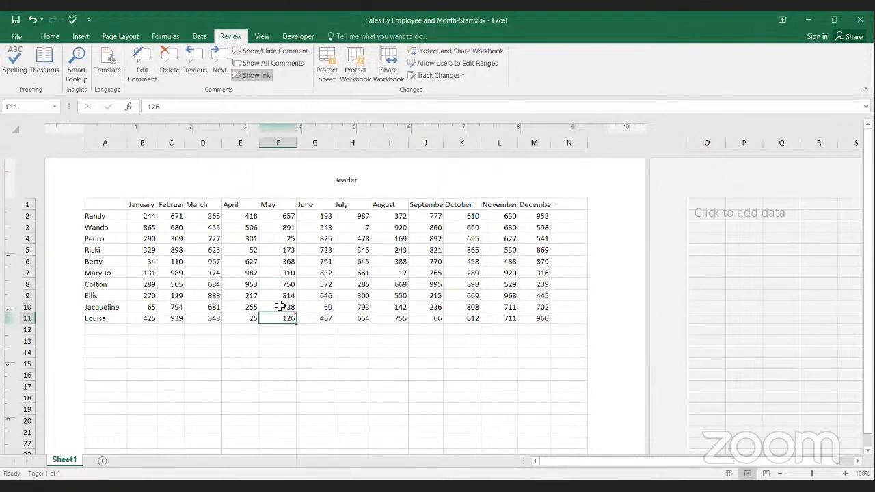
pyautogui.moveTo(285, 315)
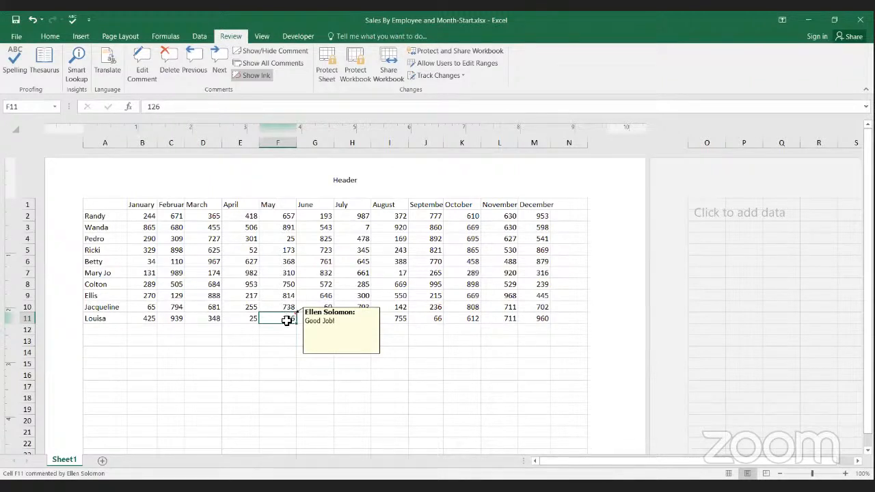
pyautogui.click(147, 64)
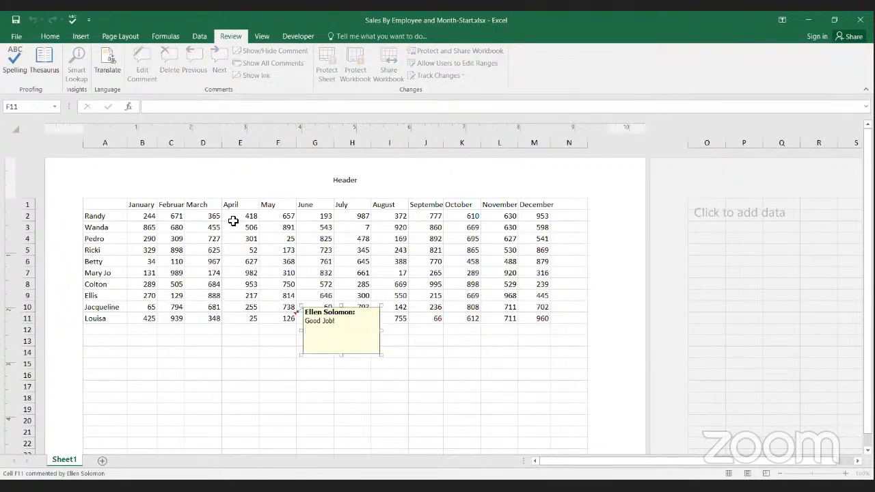
pyautogui.write('hoo!')
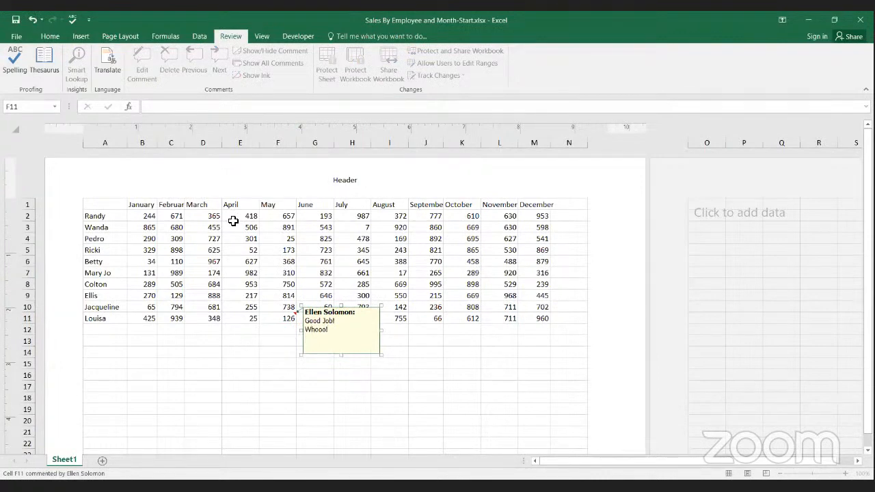
pyautogui.click(279, 339)
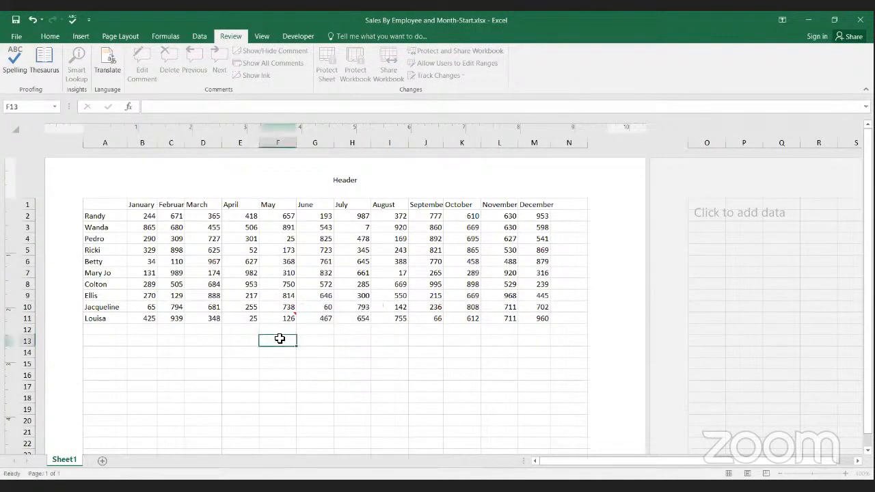
# Step: Delete the comment from cell F11
pyautogui.click(283, 319)
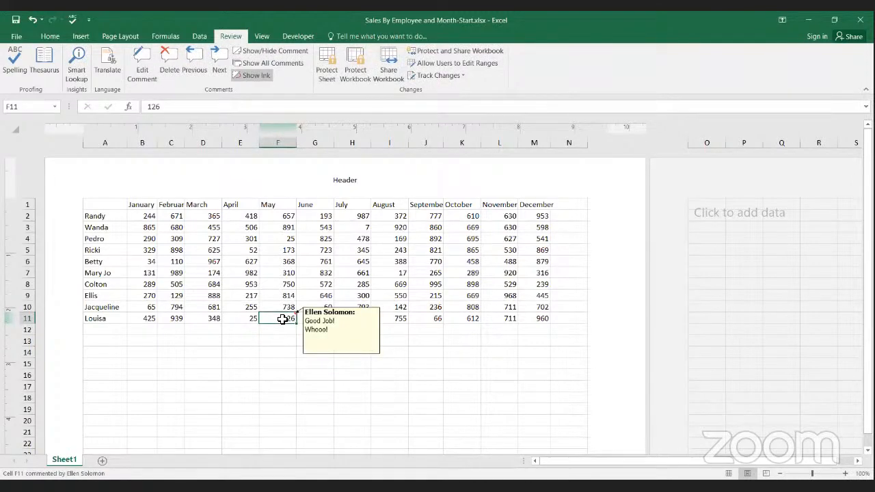
pyautogui.click(171, 66)
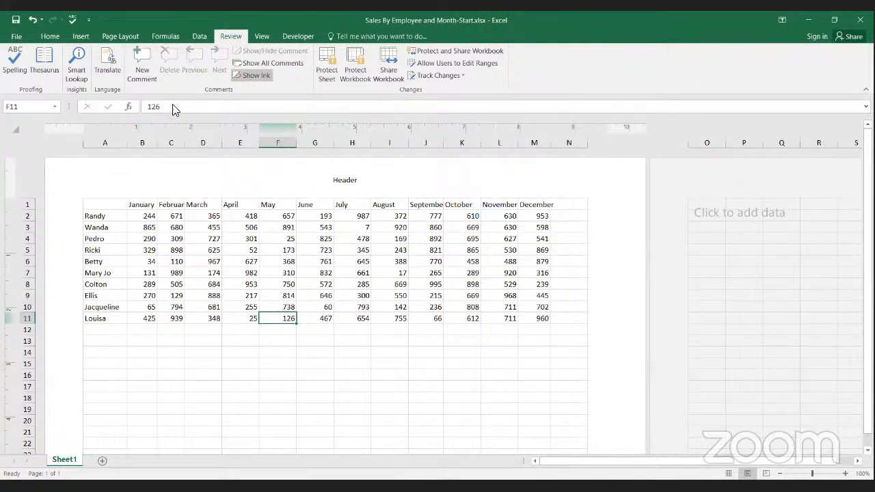
# Step: Replace the centre header text with the page number code and change the code to &[1]
pyautogui.click(193, 37)
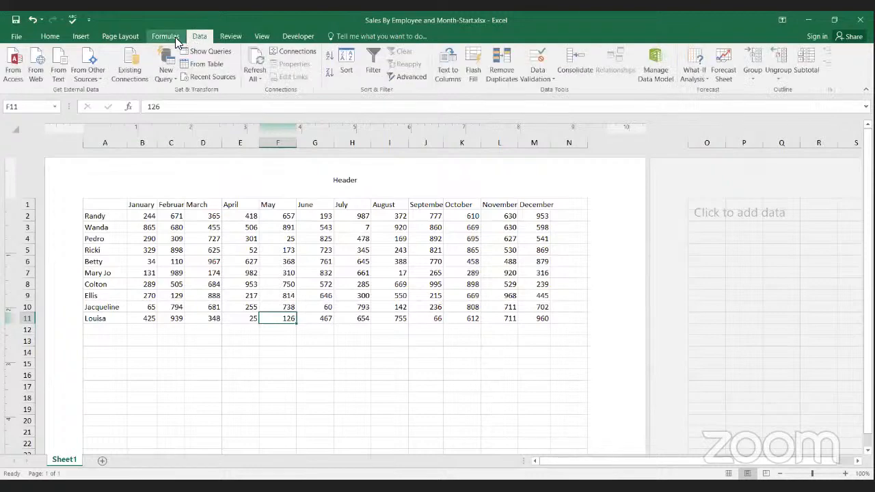
pyautogui.click(168, 37)
pyautogui.click(132, 38)
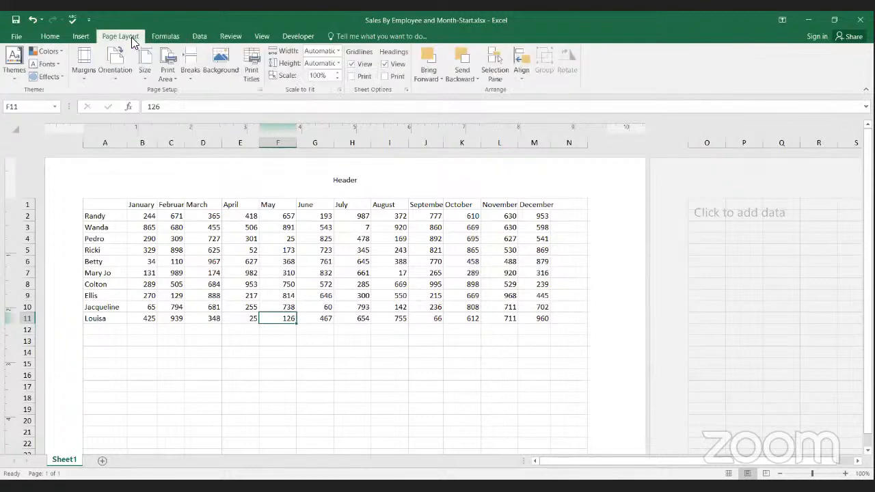
pyautogui.click(88, 37)
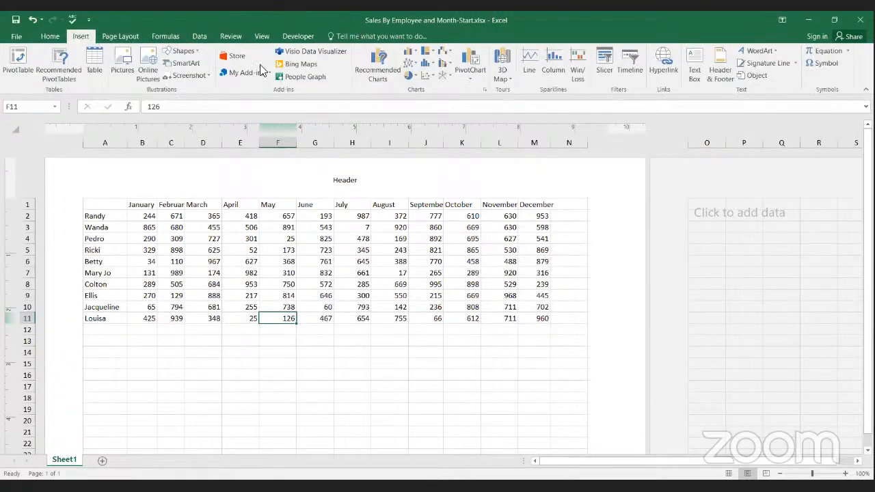
pyautogui.click(719, 71)
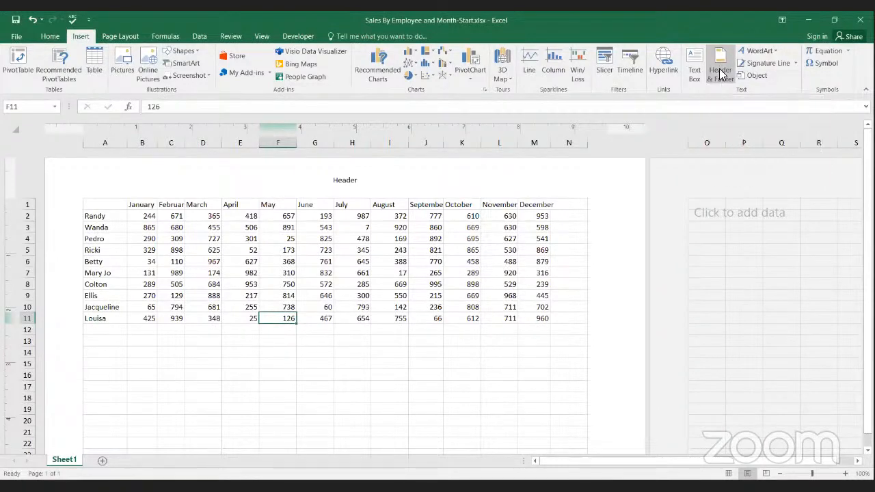
pyautogui.click(719, 71)
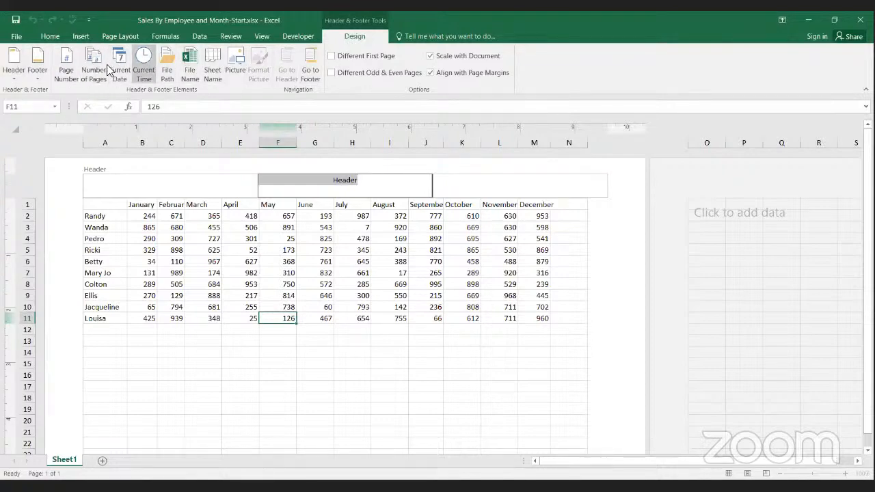
pyautogui.click(68, 68)
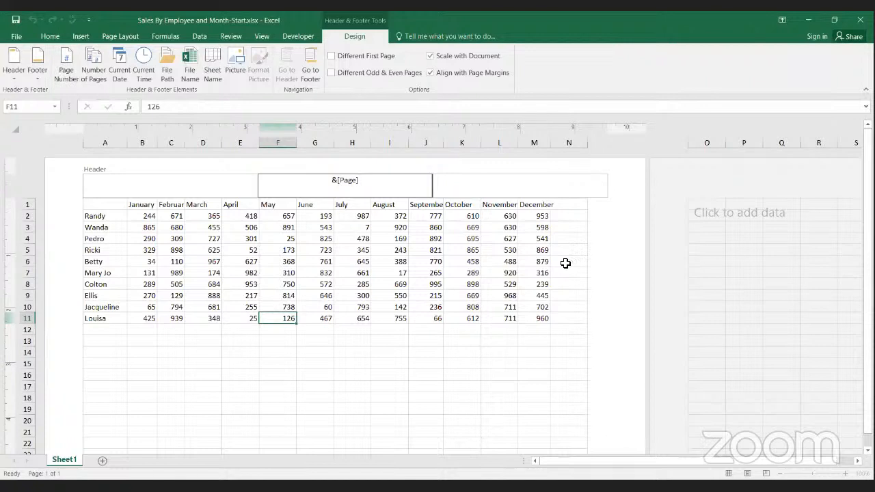
pyautogui.press('BackSpace')
pyautogui.press('BackSpace')
pyautogui.press('BackSpace')
pyautogui.press('BackSpace')
pyautogui.write('1')
pyautogui.click(445, 185)
pyautogui.click(368, 191)
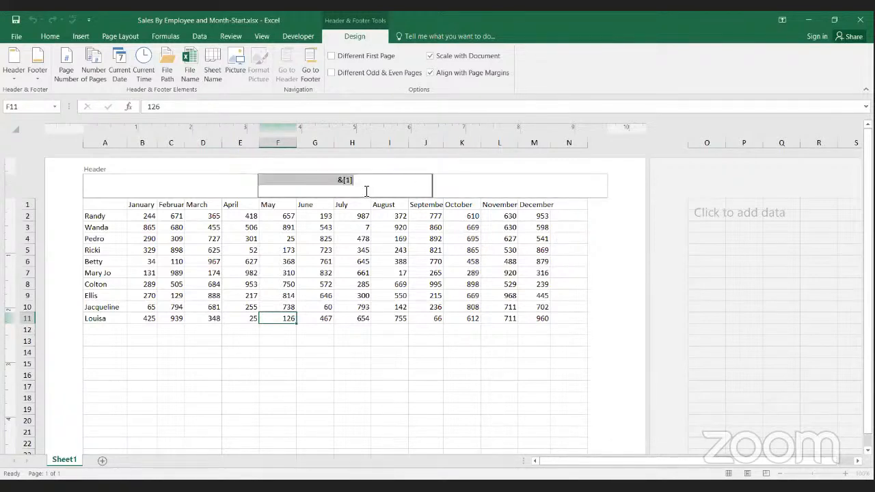
pyautogui.click(471, 190)
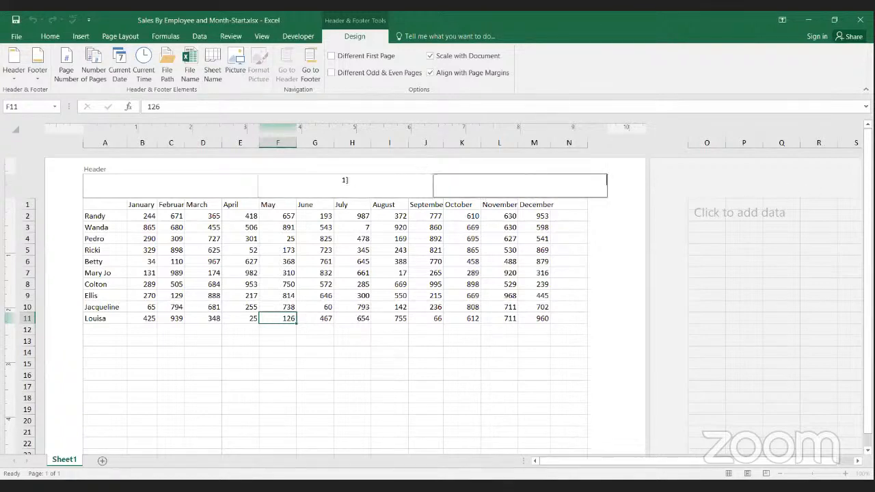
# Step: Replace the centre footer text with the page number code and change the code to &[1]
pyautogui.moveTo(867, 208); pyautogui.dragTo(867, 220)
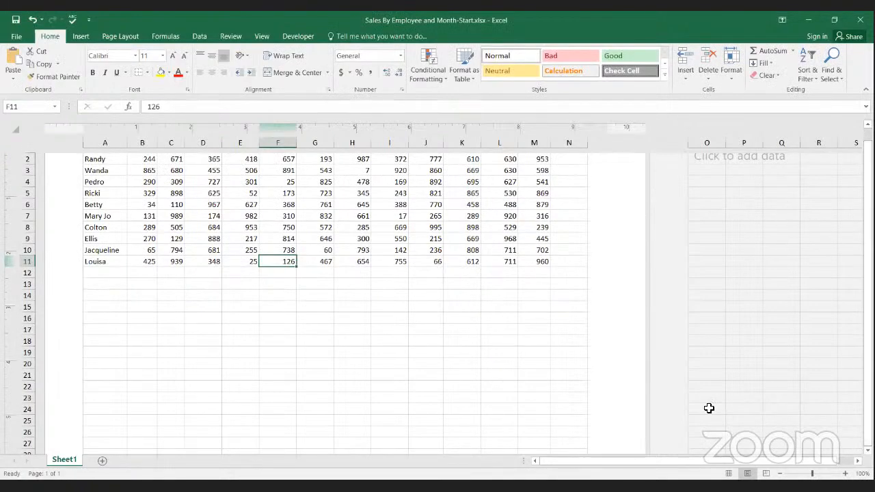
pyautogui.scroll(-2, 460, 385)
pyautogui.scroll(3, 456, 342)
pyautogui.scroll(-6, 456, 342)
pyautogui.click(376, 348)
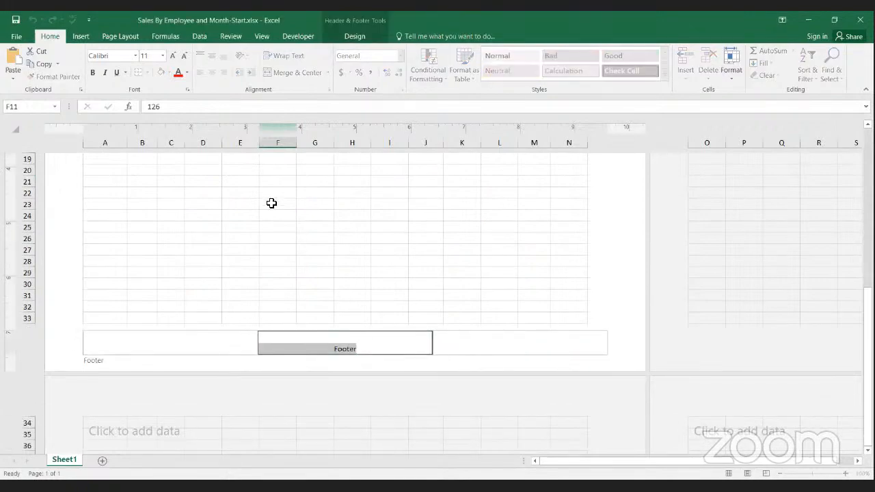
pyautogui.click(347, 37)
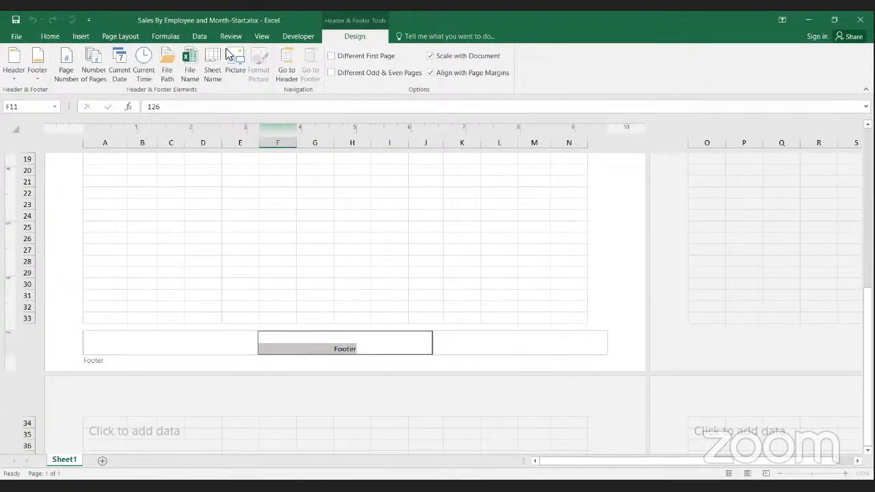
pyautogui.click(66, 66)
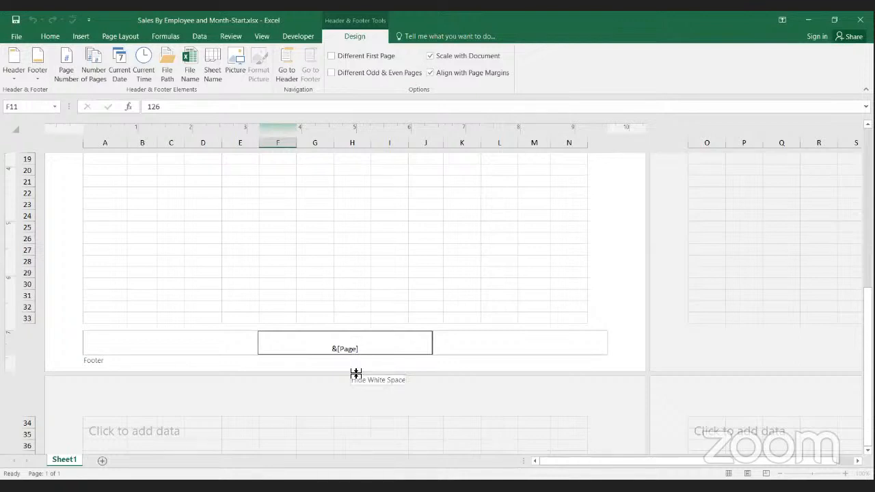
pyautogui.press('BackSpace')
pyautogui.press('BackSpace')
pyautogui.press('BackSpace')
pyautogui.press('BackSpace')
pyautogui.press('BackSpace')
pyautogui.write('1]')
pyautogui.press('BackSpace')
pyautogui.press('Return')
pyautogui.press('BackSpace')
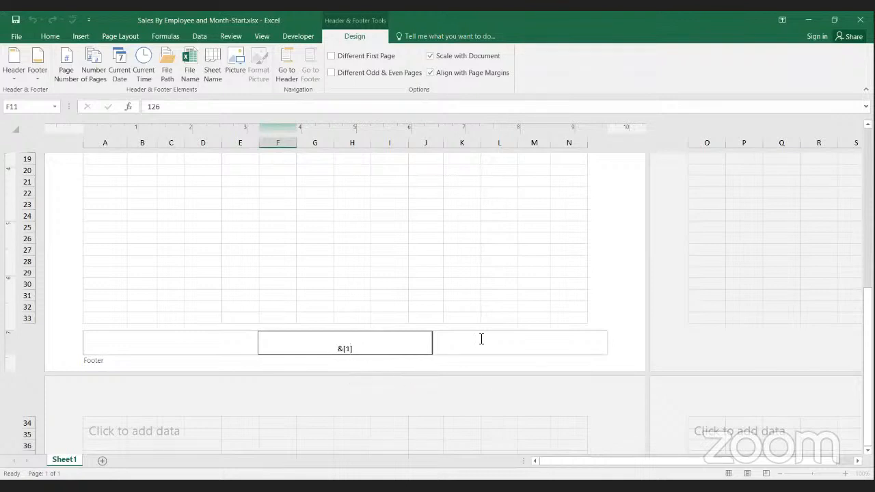
# Step: Finish editing the centre footer, examine the page number code in the centre header, and exit header editing
pyautogui.click(480, 340)
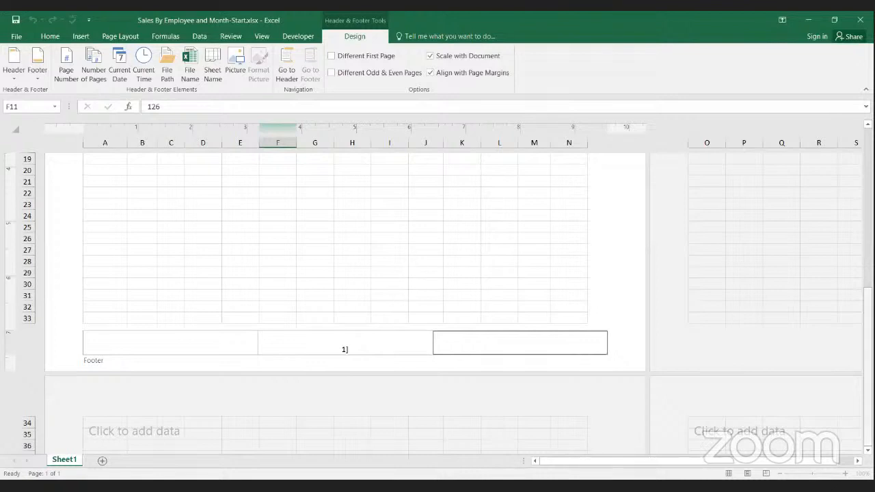
pyautogui.moveTo(867, 359); pyautogui.dragTo(867, 341)
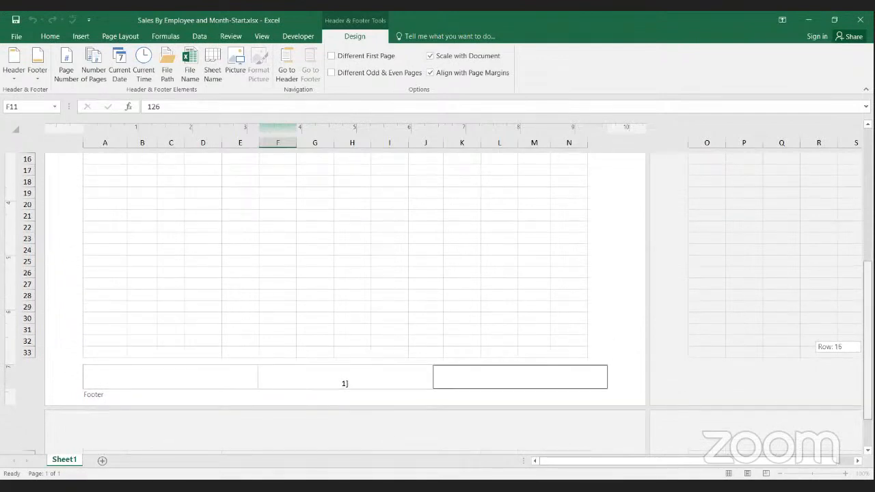
pyautogui.moveTo(867, 341); pyautogui.dragTo(865, 137)
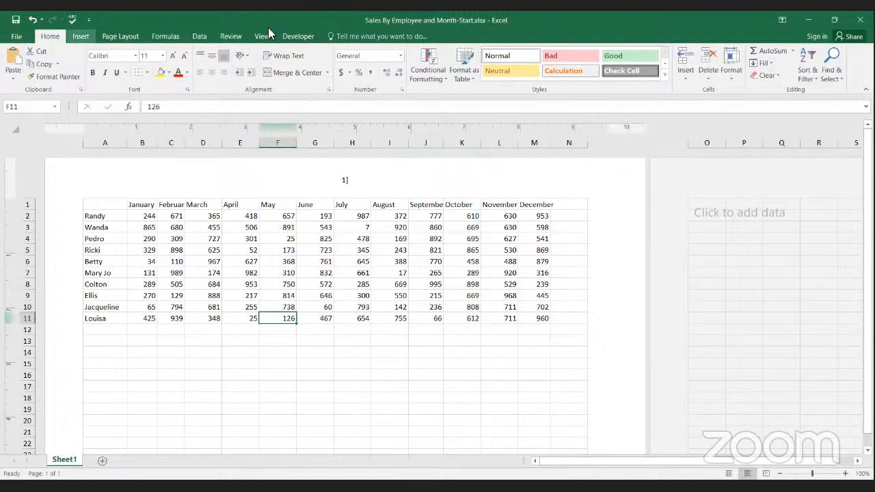
pyautogui.click(373, 189)
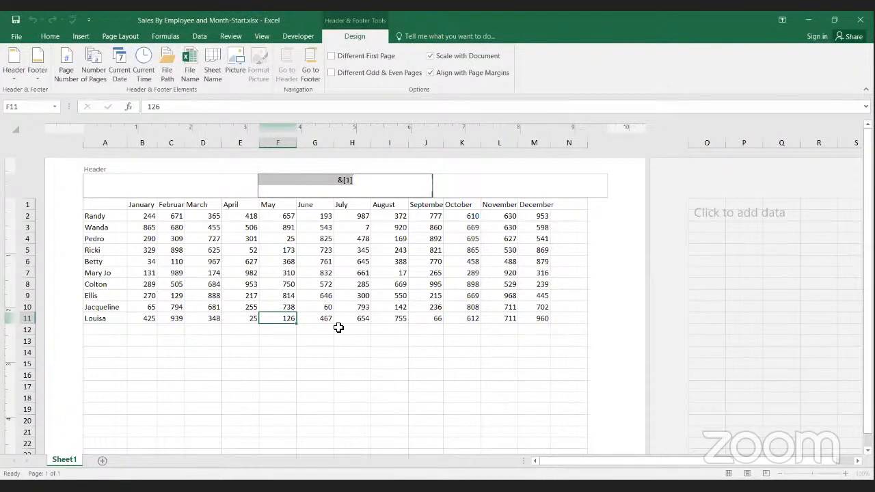
pyautogui.click(358, 182)
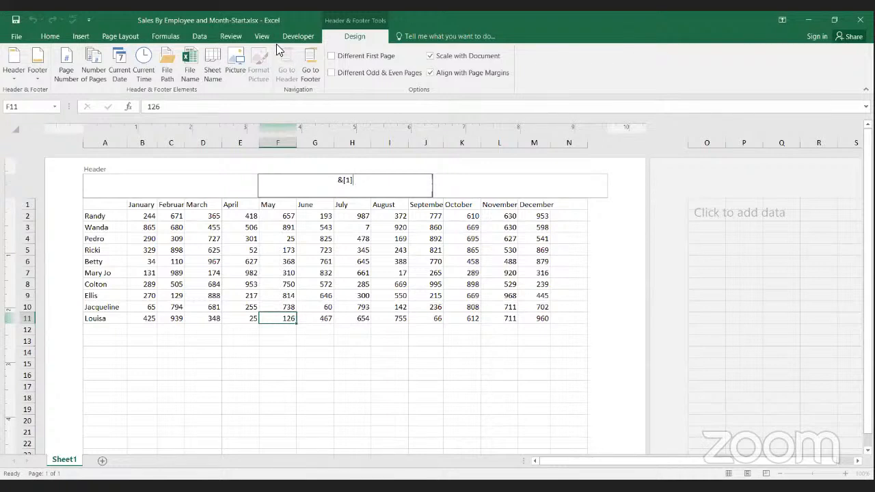
pyautogui.click(230, 37)
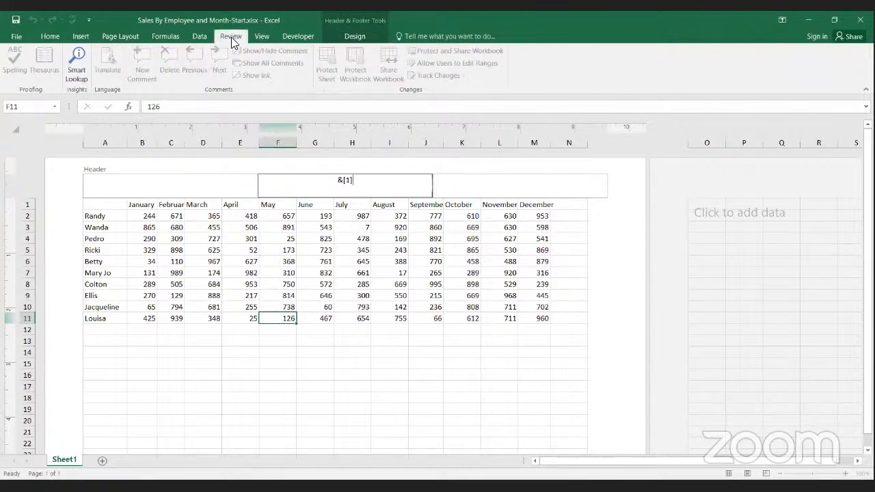
pyautogui.click(263, 37)
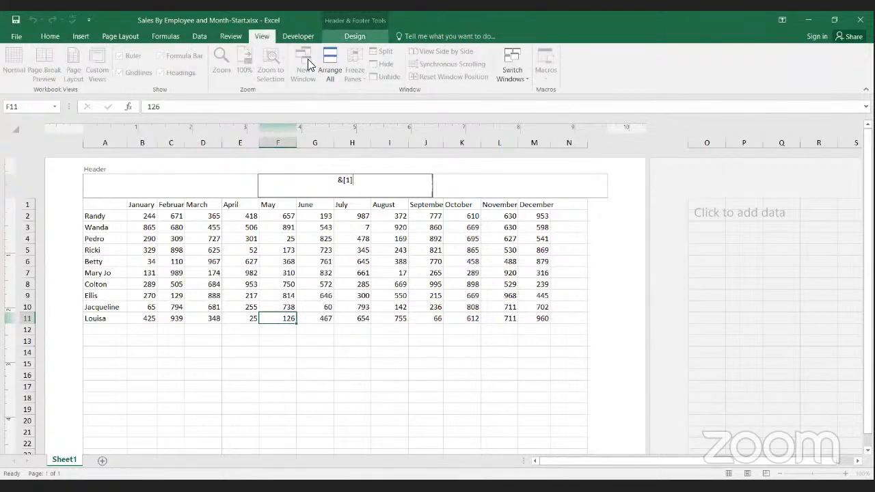
pyautogui.click(220, 165)
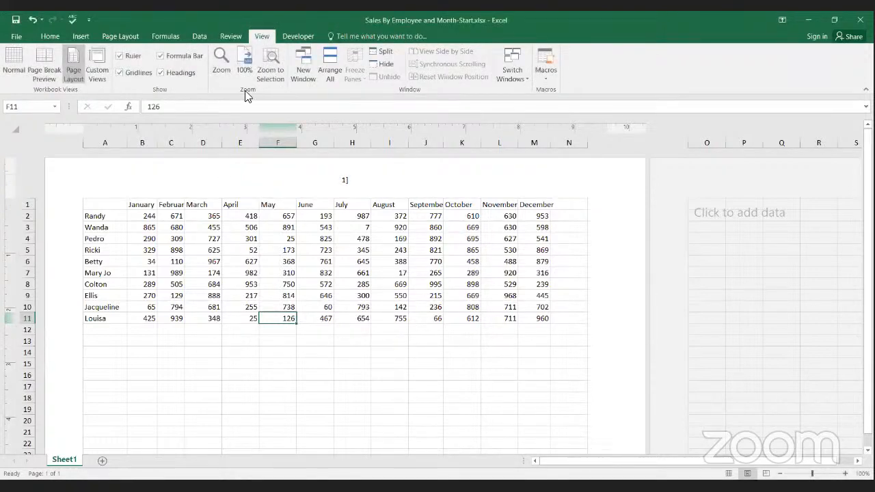
pyautogui.click(215, 32)
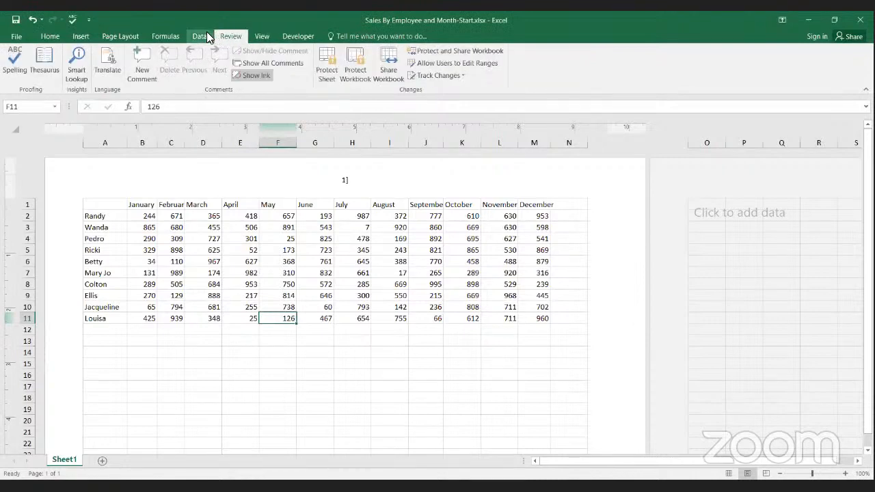
pyautogui.click(267, 38)
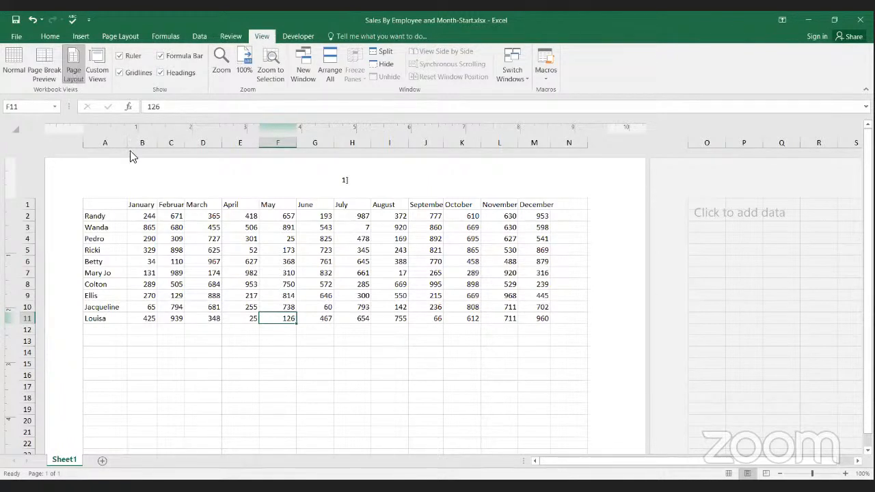
pyautogui.write('s')
pyautogui.hotkey('ctrl', 'z')
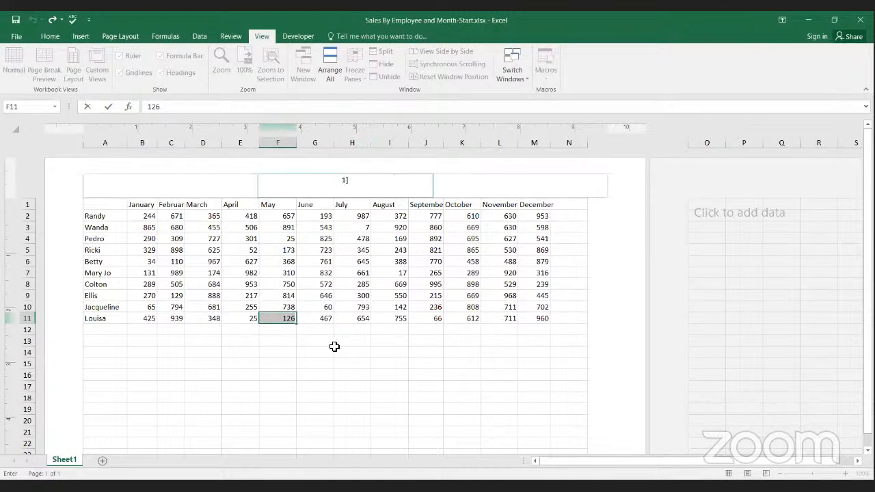
pyautogui.click(338, 374)
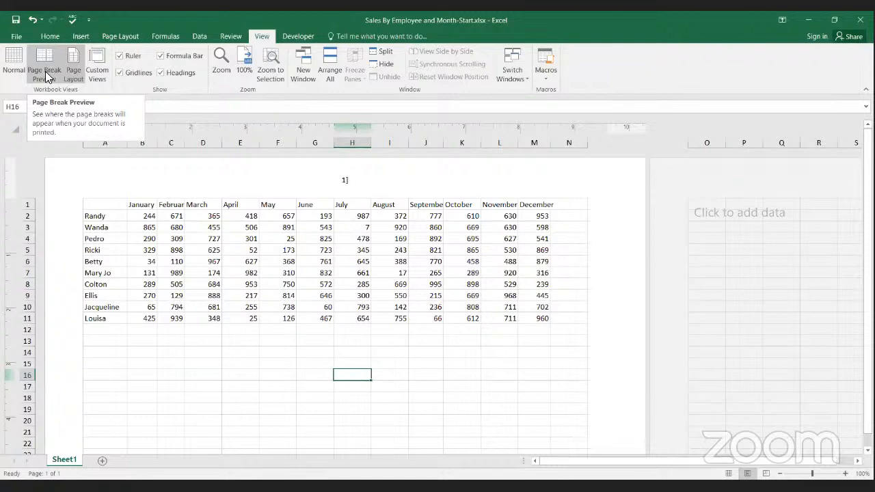
# Step: Preview the worksheet in Page Break Preview and Page Layout view, and set it to Normal view
pyautogui.click(45, 74)
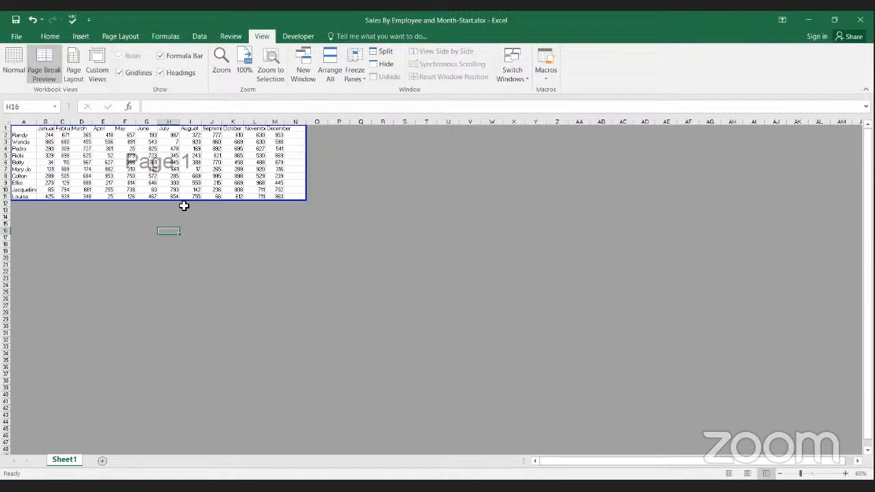
pyautogui.click(14, 74)
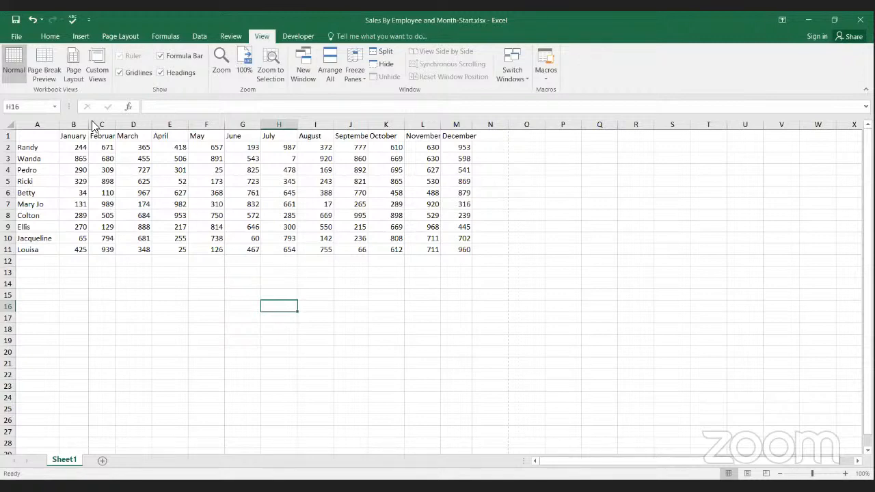
pyautogui.click(73, 68)
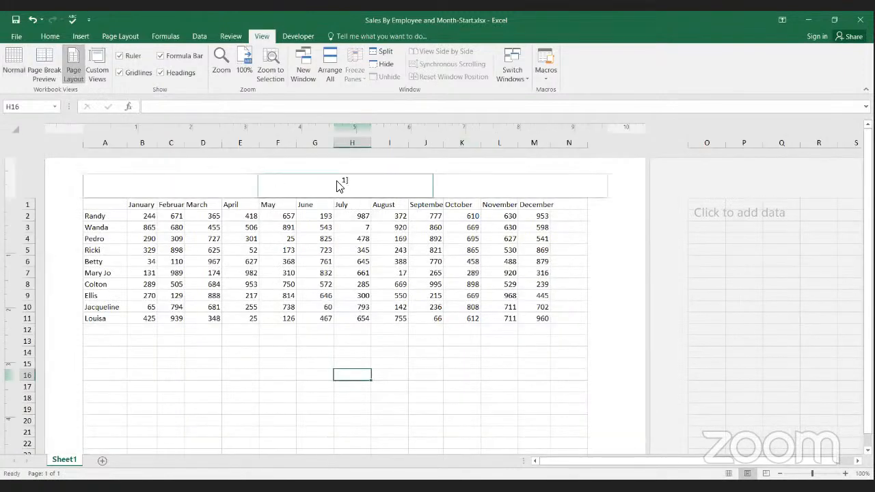
pyautogui.click(9, 78)
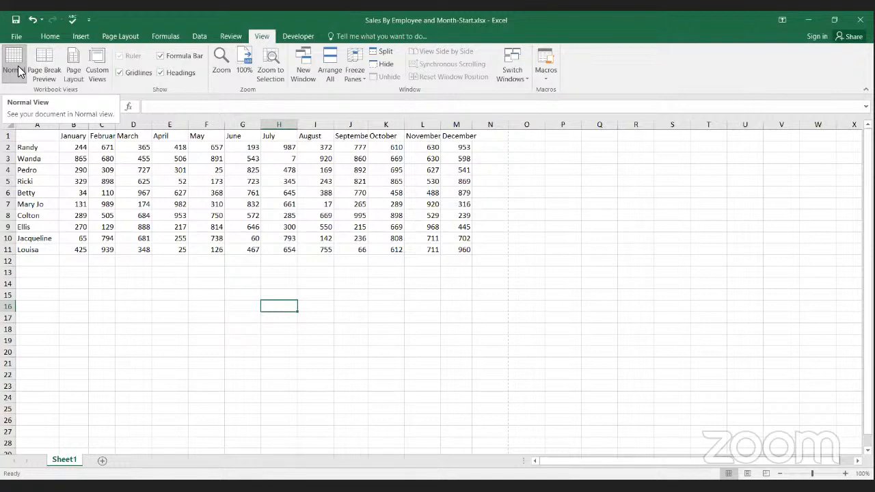
pyautogui.click(298, 36)
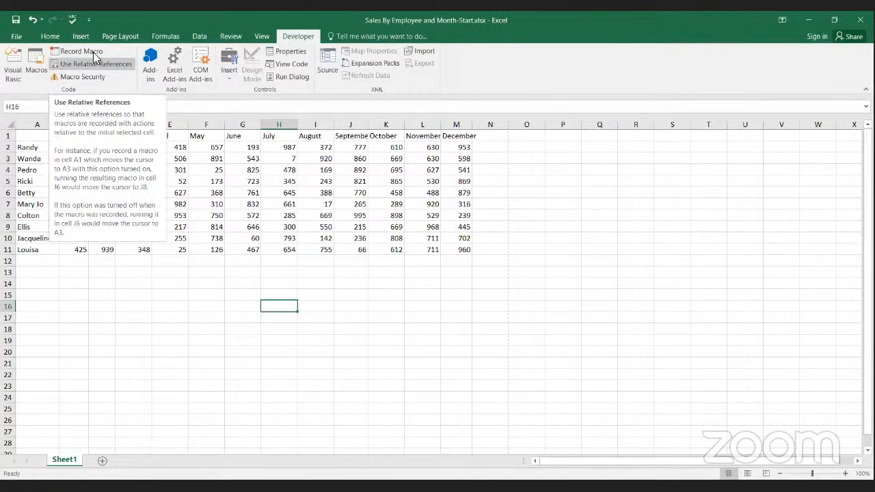
pyautogui.click(50, 37)
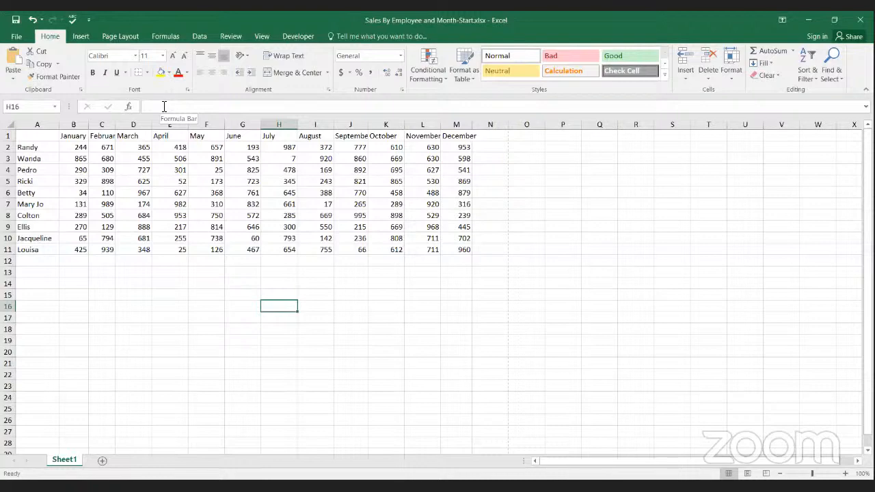
pyautogui.click(240, 181)
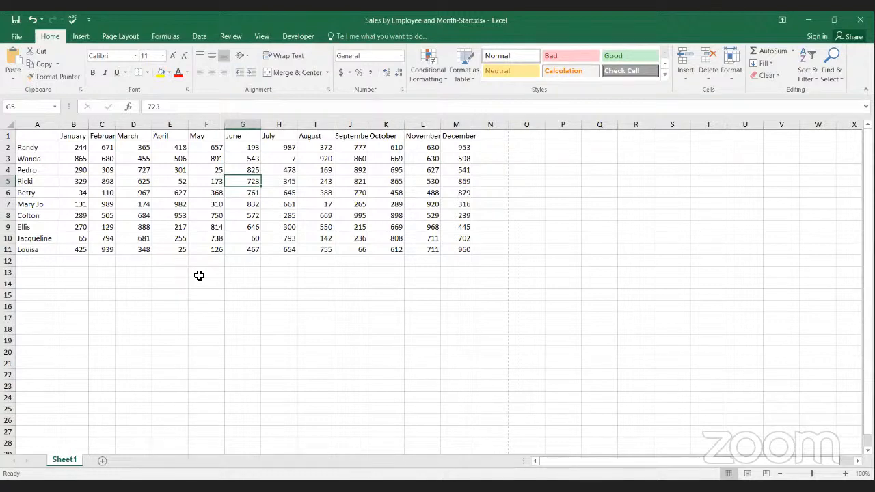
pyautogui.click(198, 274)
pyautogui.click(180, 272)
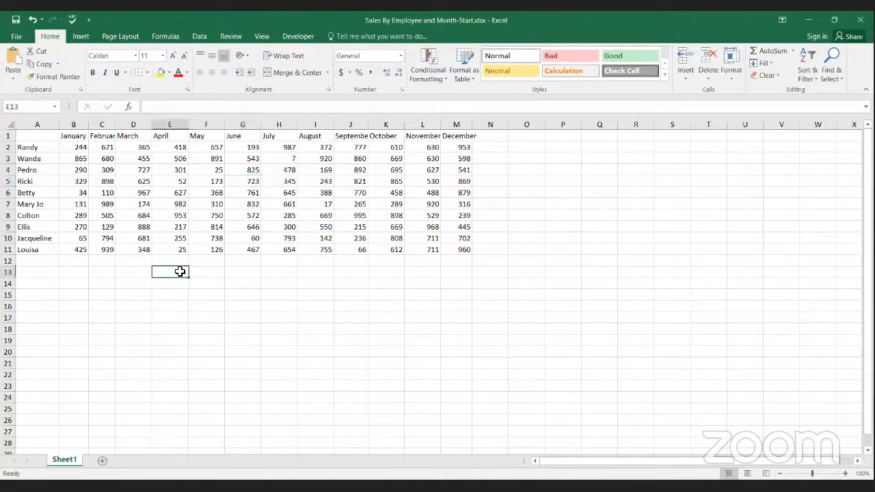
pyautogui.click(181, 282)
pyautogui.click(215, 288)
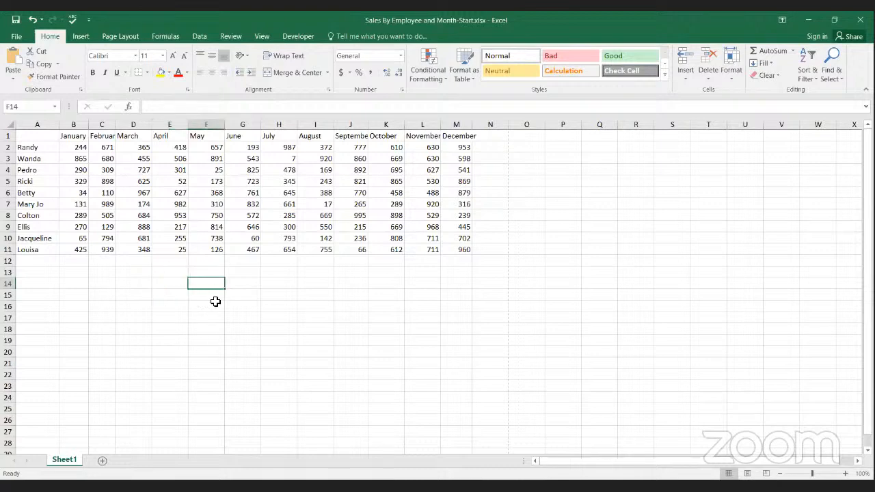
pyautogui.click(214, 298)
pyautogui.click(181, 203)
pyautogui.click(285, 294)
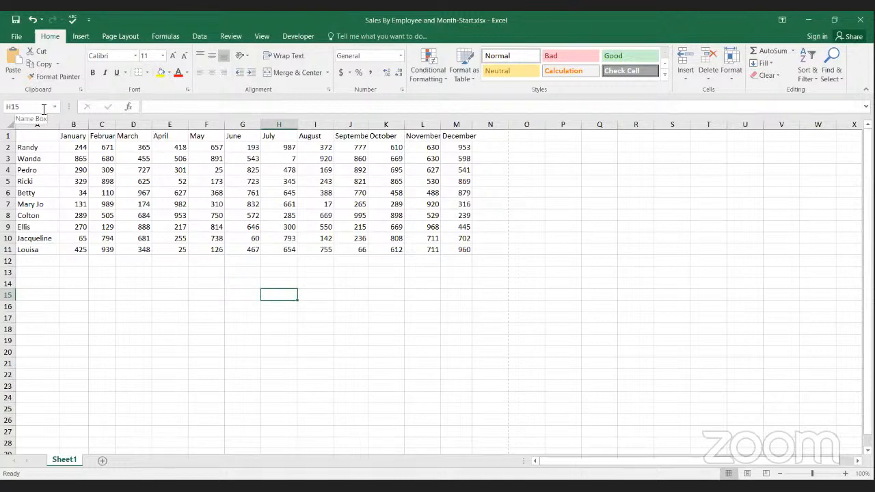
pyautogui.click(387, 183)
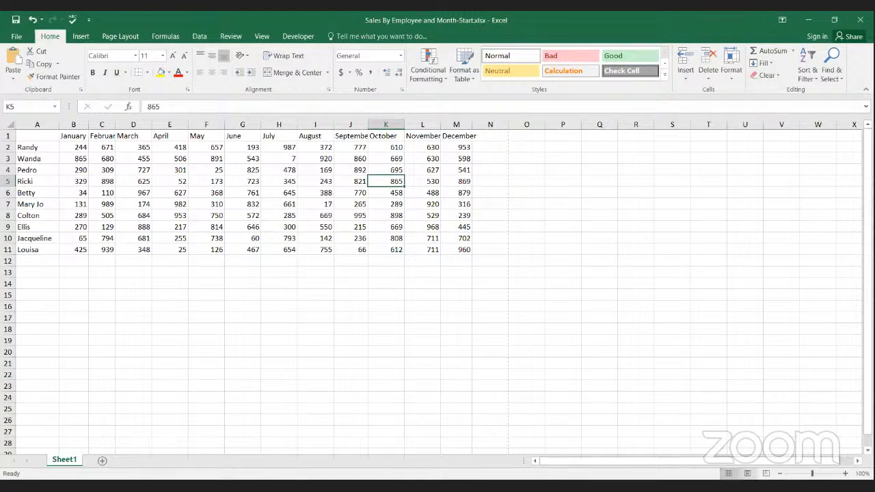
# Step: Compare the sheet in Page Layout view and Page Break Preview, and zoom the Normal view to 140%
pyautogui.click(747, 473)
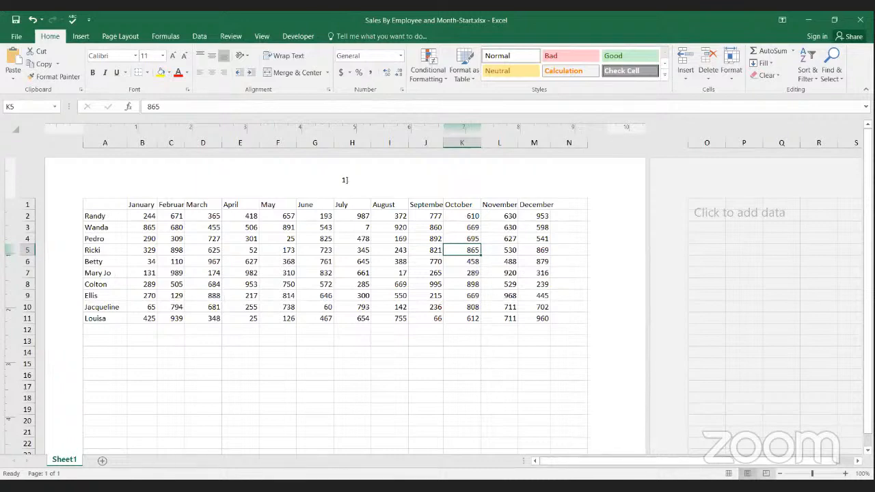
pyautogui.click(766, 472)
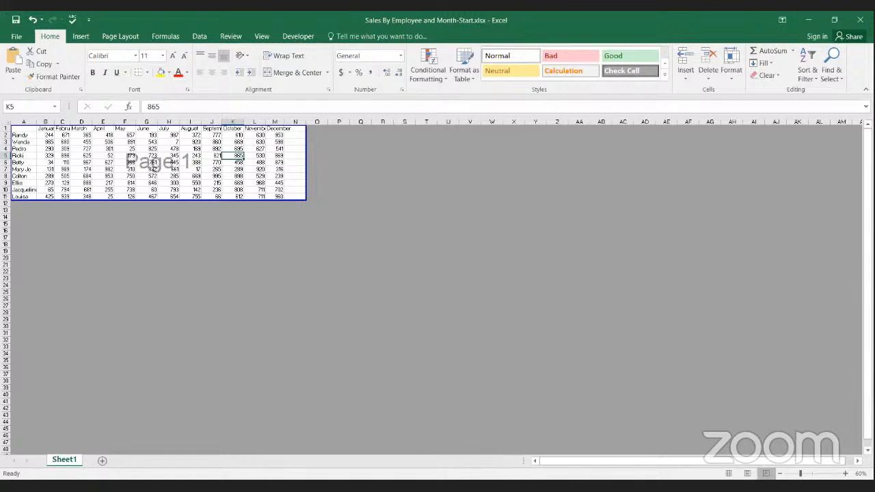
pyautogui.click(747, 473)
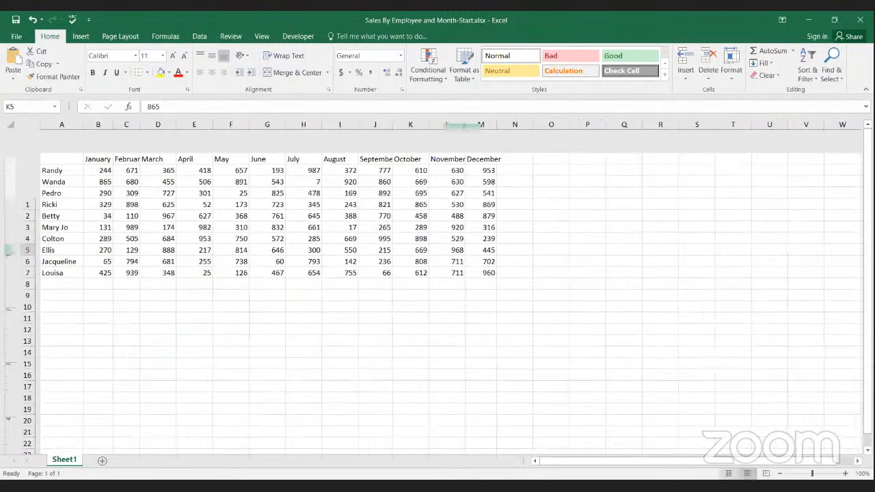
pyautogui.click(728, 473)
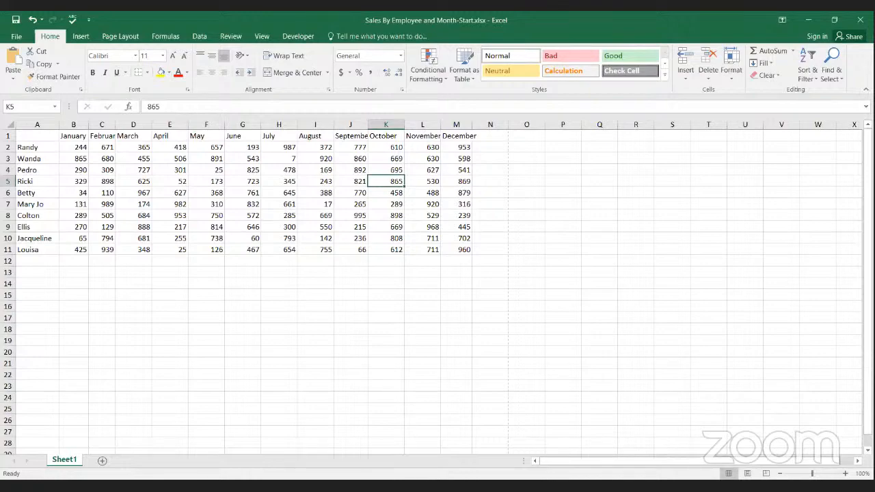
pyautogui.moveTo(812, 474); pyautogui.dragTo(814, 473)
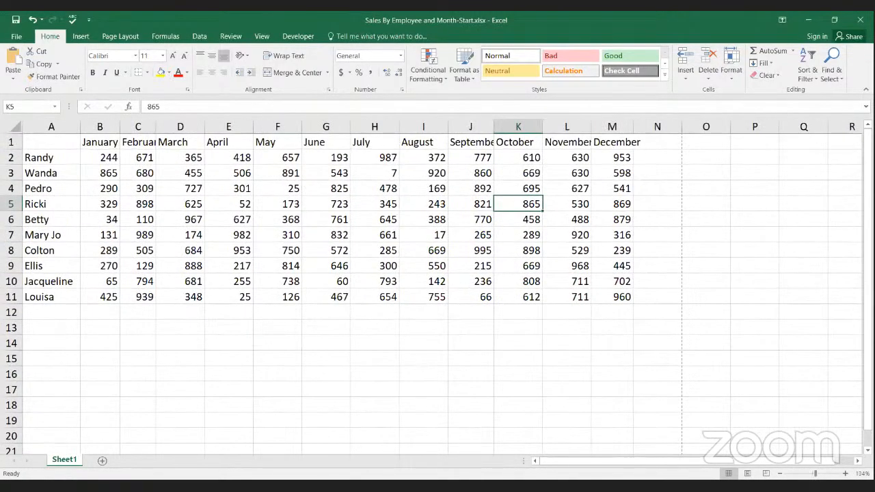
pyautogui.click(844, 474)
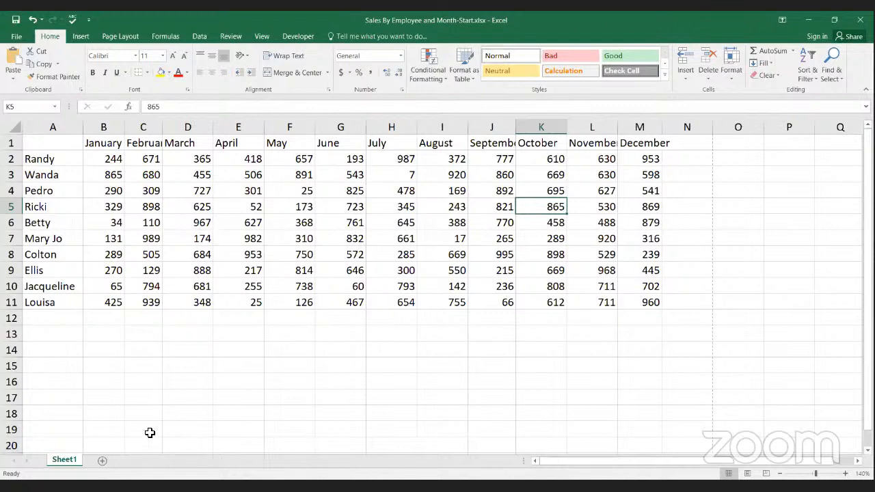
# Step: Add a blank worksheet to the workbook and return to Sheet1
pyautogui.click(103, 462)
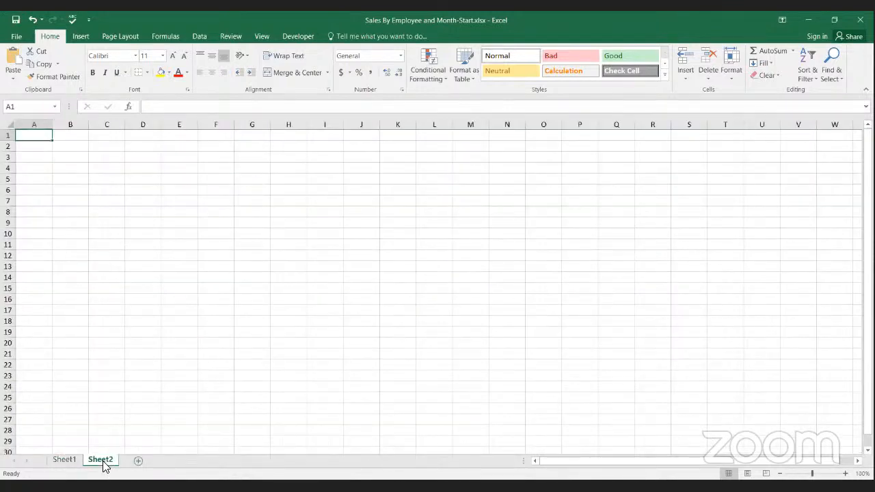
pyautogui.click(66, 462)
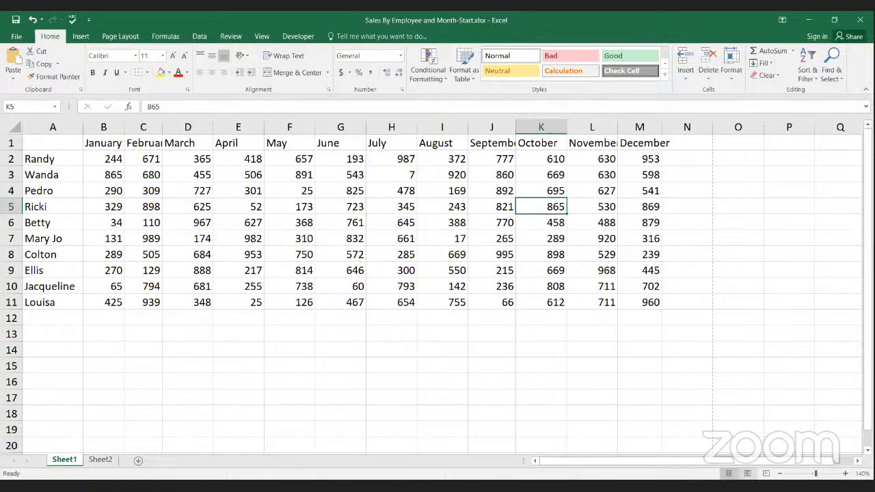
# Step: Check Sheet1 in Page Layout view and return to Normal view
pyautogui.click(747, 473)
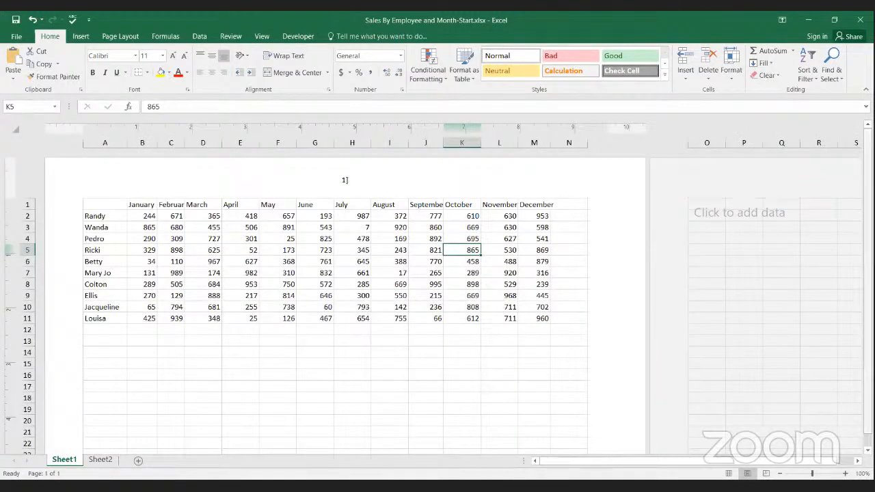
pyautogui.moveTo(867, 165)
pyautogui.mouseDown()
pyautogui.moveTo(868, 174)
pyautogui.moveTo(868, 165)
pyautogui.mouseUp()
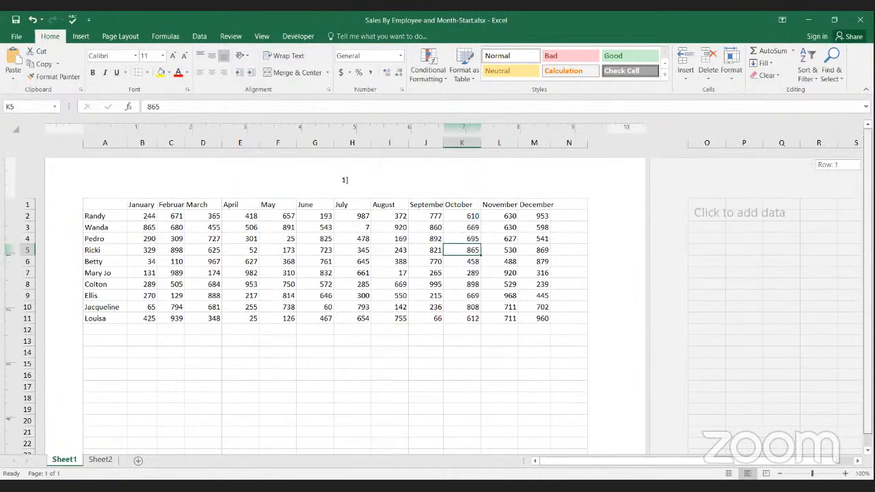
pyautogui.moveTo(868, 165)
pyautogui.mouseDown()
pyautogui.moveTo(867, 174)
pyautogui.moveTo(867, 165)
pyautogui.mouseUp()
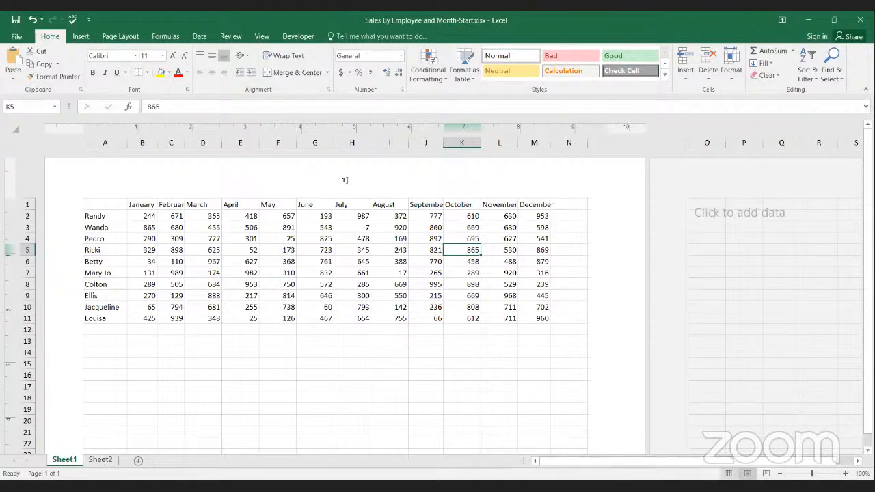
pyautogui.click(728, 473)
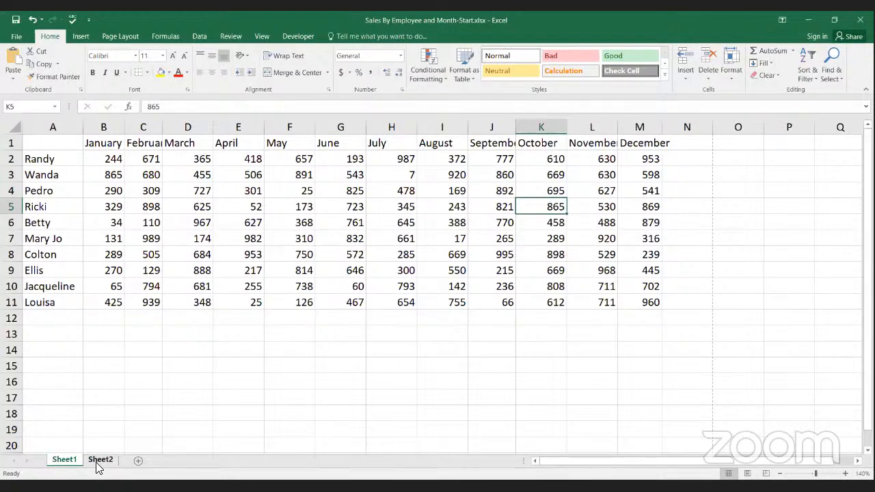
# Step: Delete the empty Sheet2 from the workbook
pyautogui.click(100, 460)
pyautogui.rightClick(100, 461)
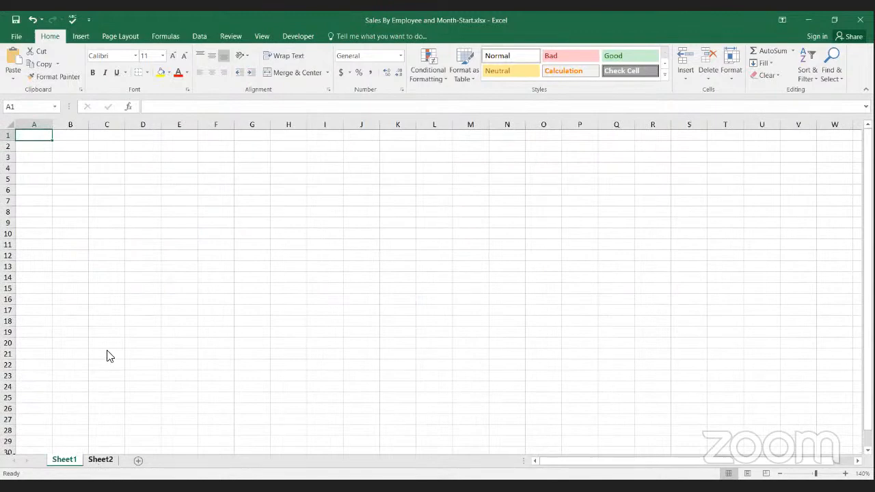
pyautogui.click(110, 345)
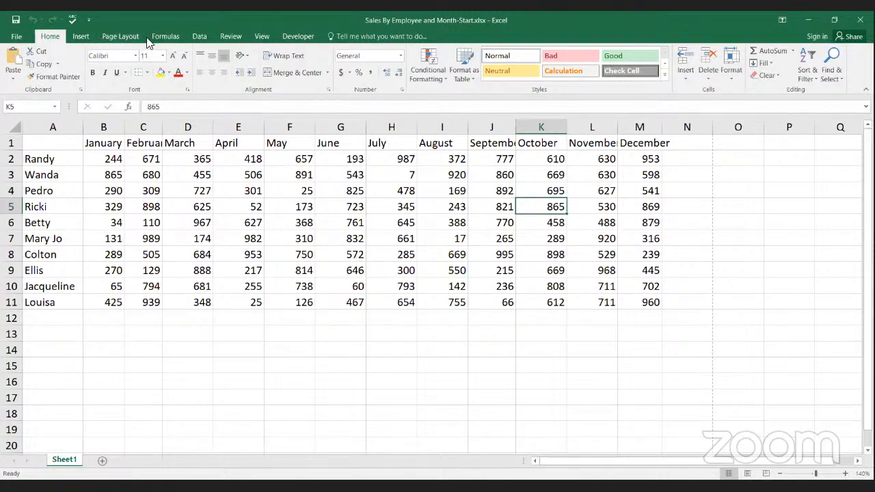
# Step: Replace the centre header's content with the page number field followed by "of 4"
pyautogui.click(80, 37)
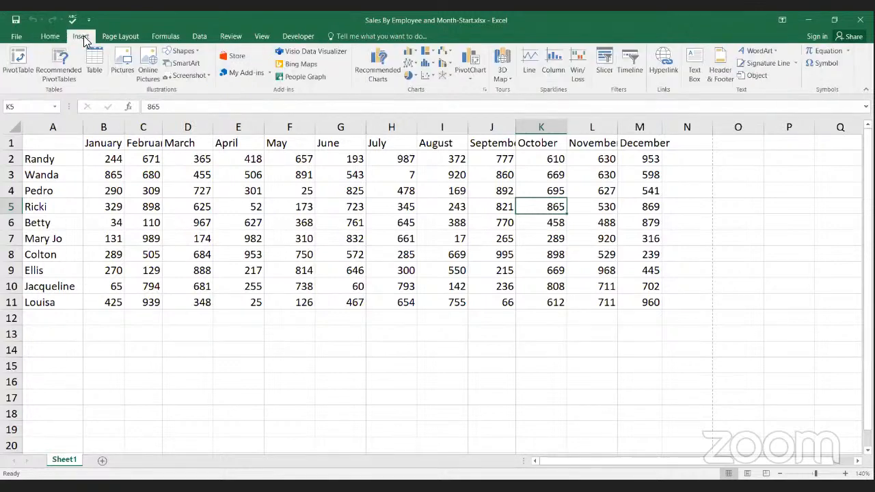
pyautogui.click(720, 68)
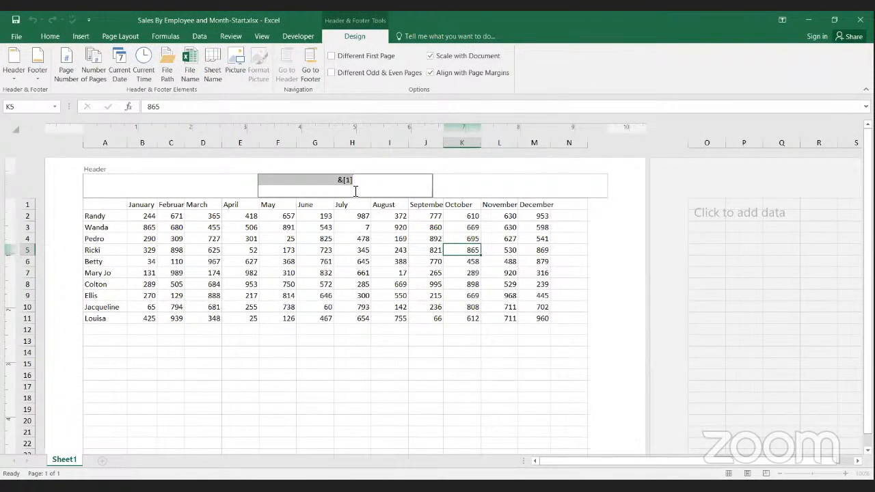
pyautogui.click(66, 61)
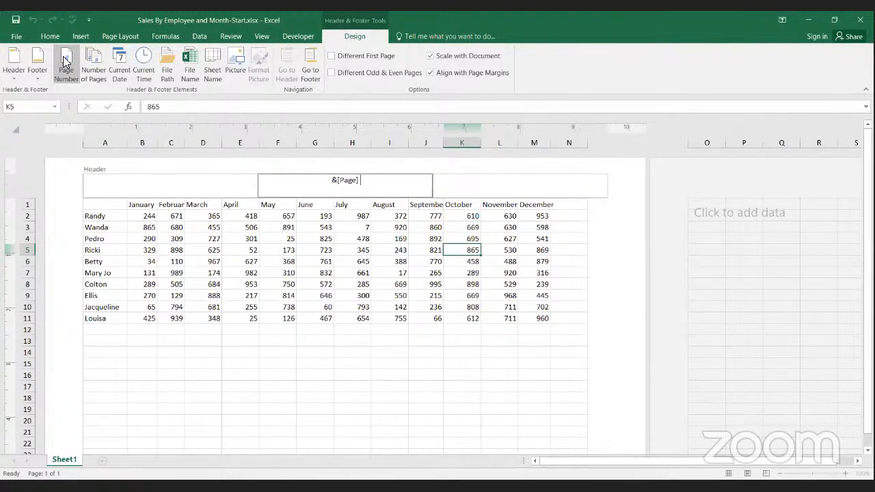
pyautogui.write('of 4')
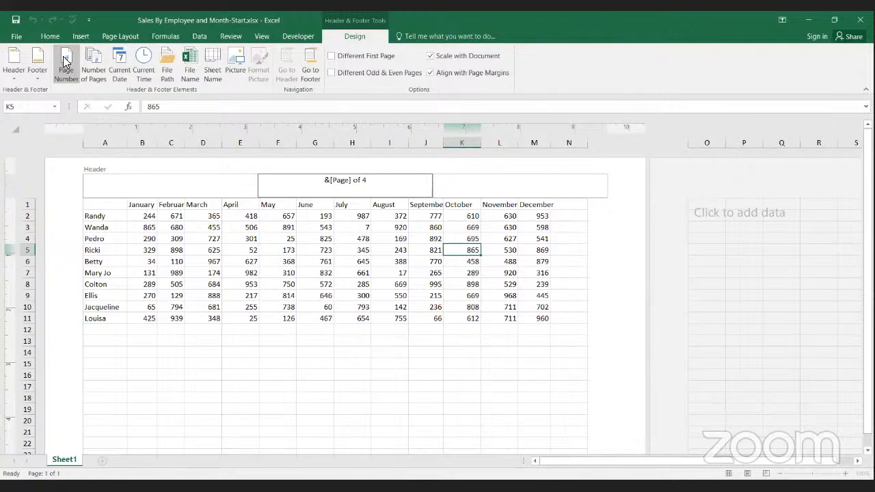
# Step: Replace the 4 in the centre header with the number of pages field, making it &[Page] of &[Pages]
pyautogui.press('BackSpace')
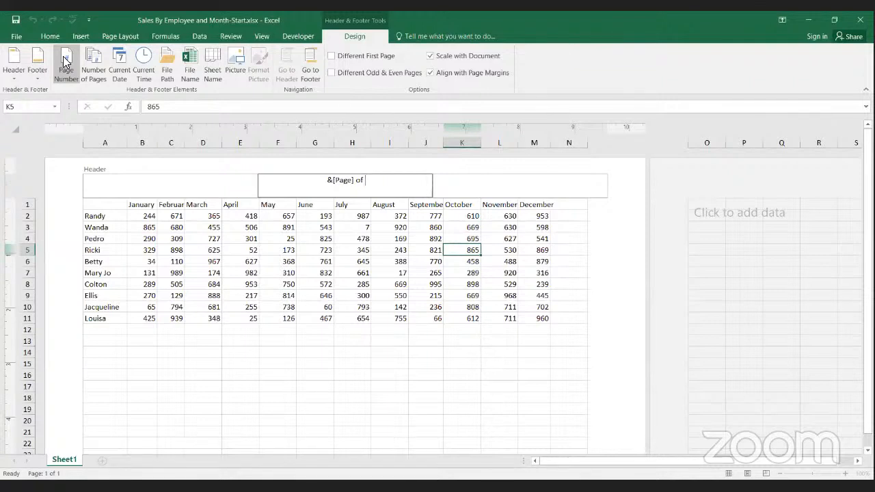
pyautogui.write('[page]')
pyautogui.press('BackSpace')
pyautogui.press('BackSpace')
pyautogui.press('BackSpace')
pyautogui.press('BackSpace')
pyautogui.press('BackSpace')
pyautogui.press('BackSpace')
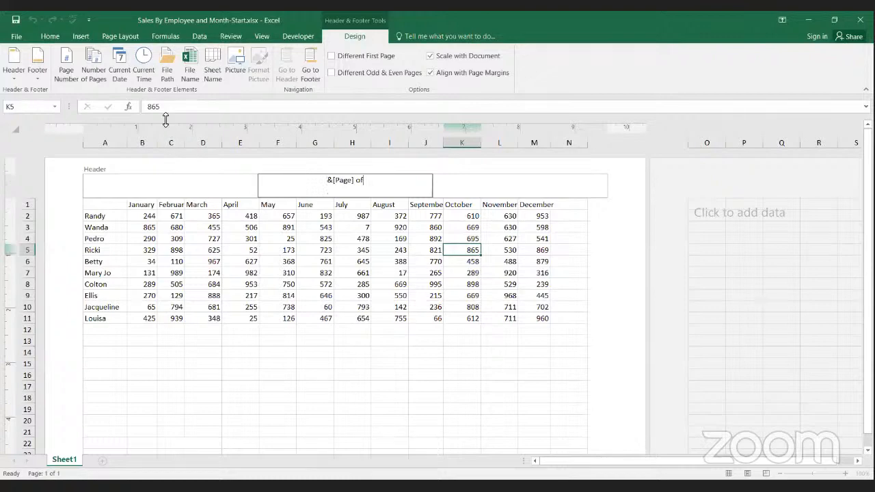
pyautogui.click(92, 67)
# Step: Check the page numbering header in the print preview and return the sheet to Normal view
pyautogui.click(18, 38)
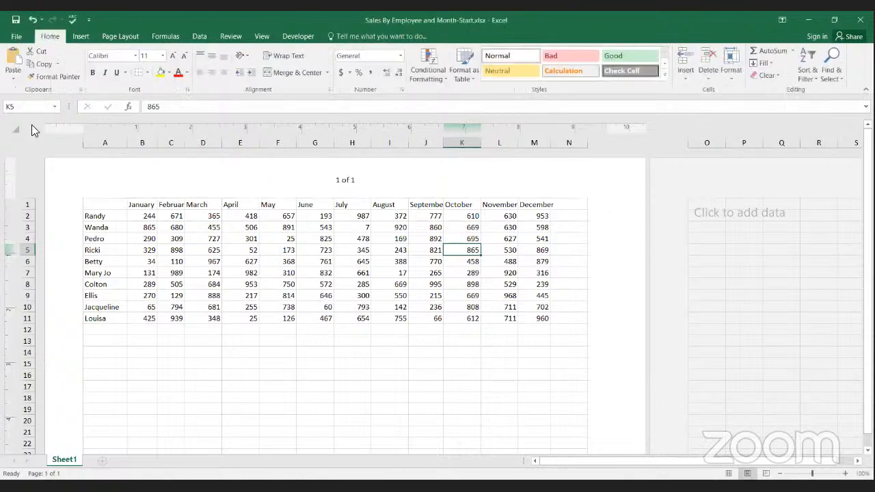
pyautogui.click(26, 157)
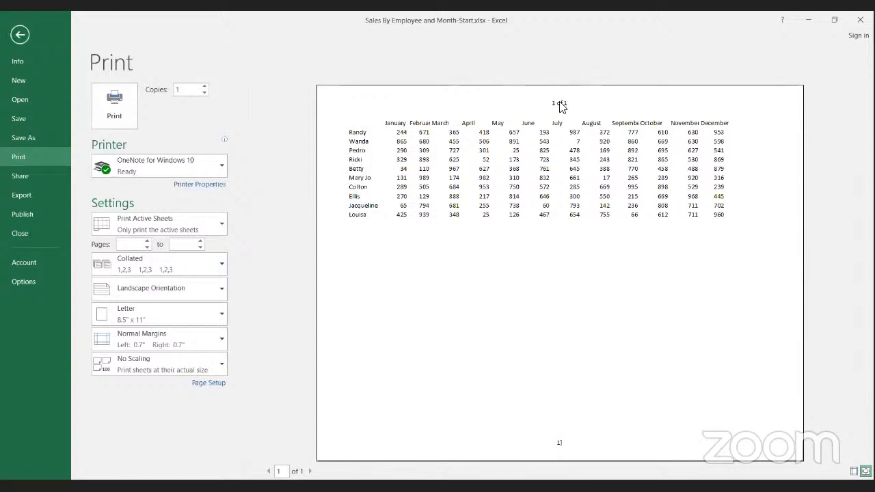
pyautogui.click(18, 36)
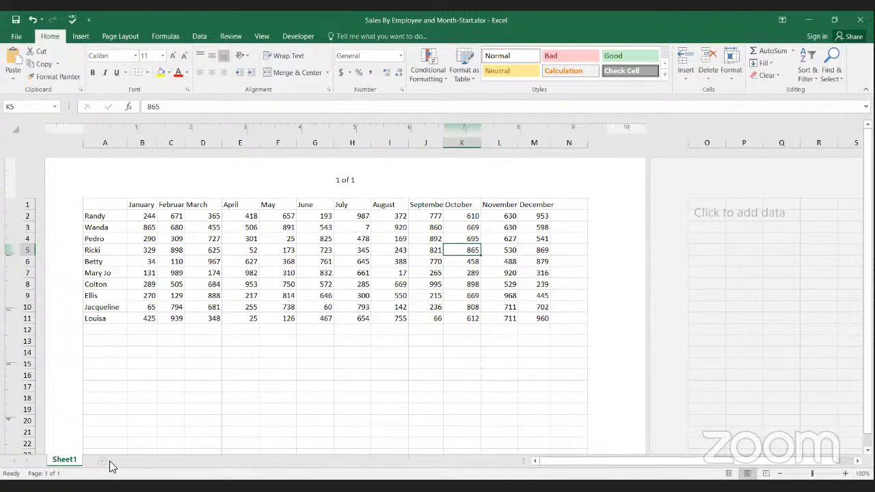
pyautogui.click(728, 473)
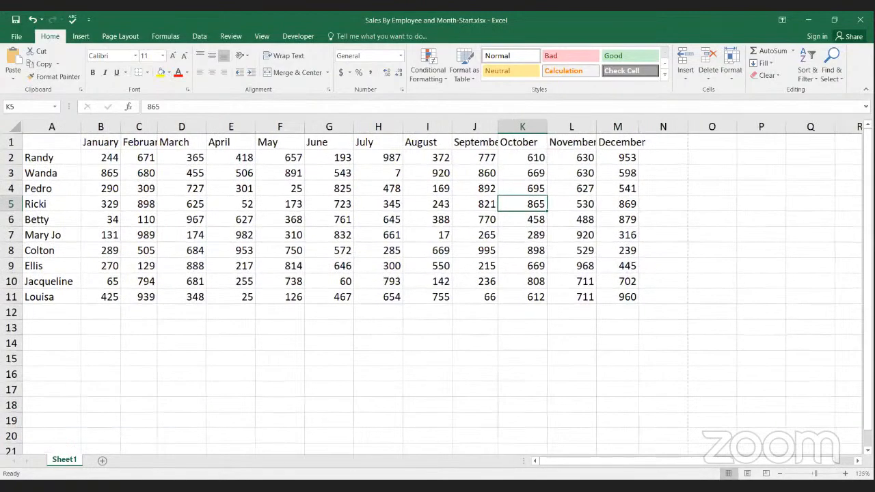
# Step: Zoom the sheet out to 47% and bring it back to 100%
pyautogui.click(804, 474)
pyautogui.moveTo(803, 473); pyautogui.dragTo(796, 474)
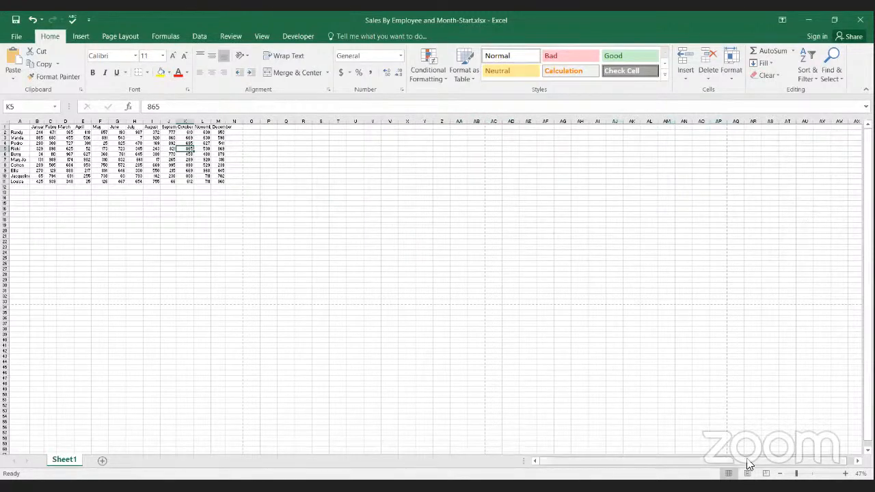
pyautogui.moveTo(748, 461); pyautogui.dragTo(768, 461)
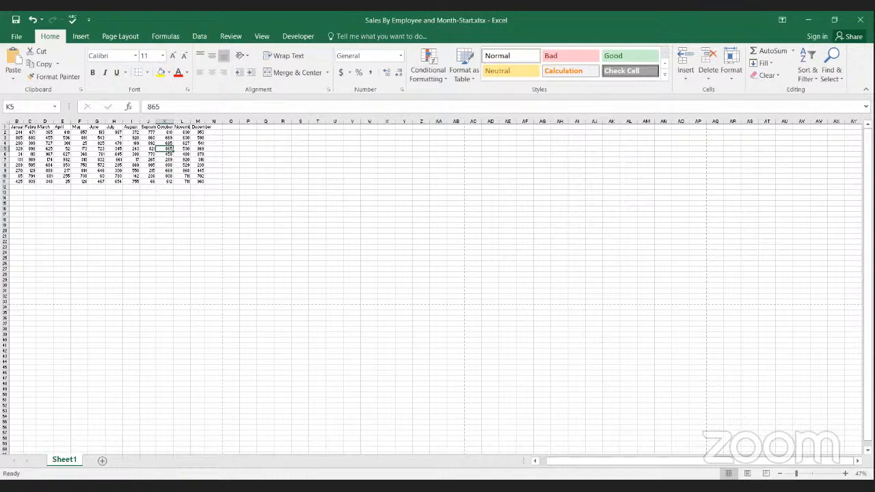
pyautogui.moveTo(796, 473); pyautogui.dragTo(811, 474)
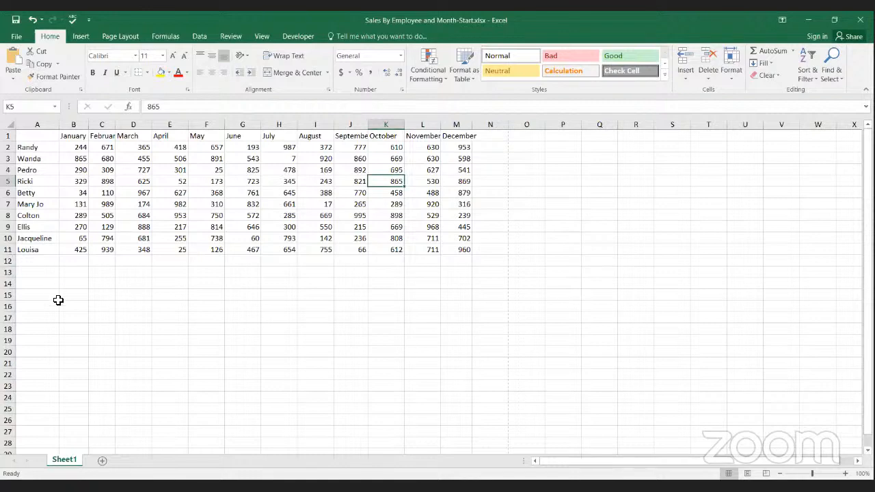
# Step: Look through the empty rows below the sales data and return to row 1
pyautogui.scroll(-4, 58, 341)
pyautogui.scroll(-17, 58, 348)
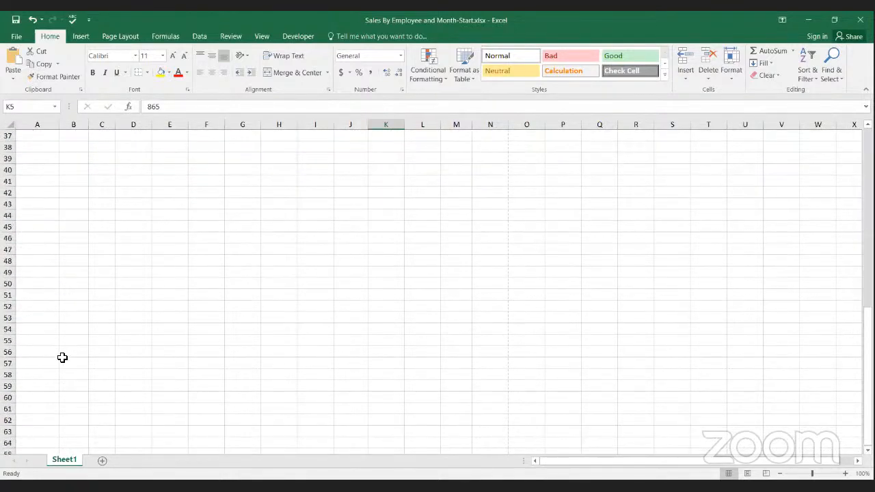
pyautogui.scroll(-13, 62, 357)
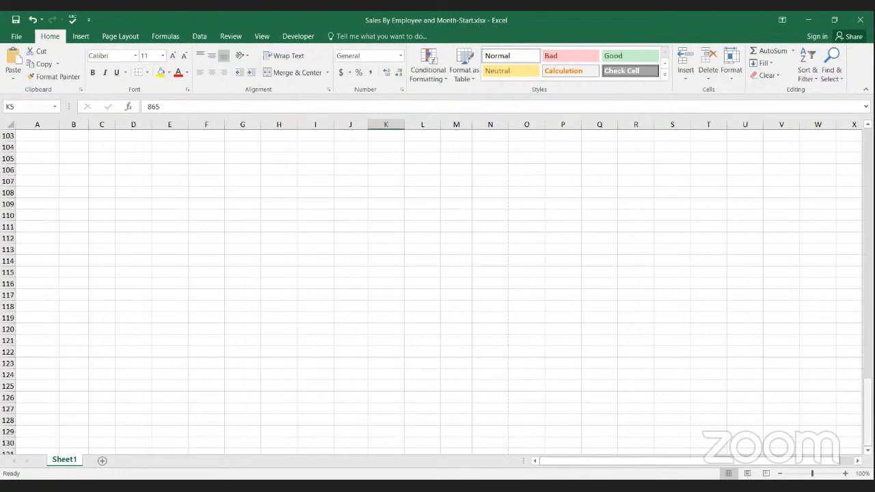
pyautogui.moveTo(866, 412); pyautogui.dragTo(851, 117)
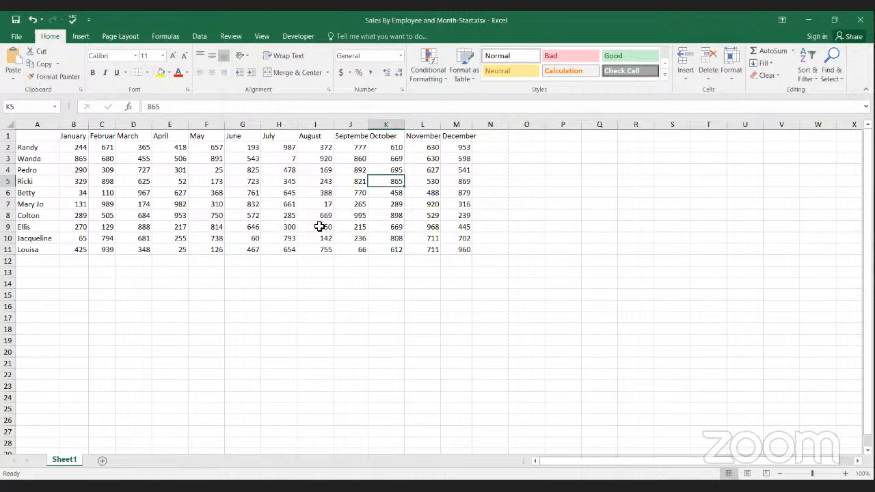
# Step: Open the sheet's header for inspection, leave it as is, and return to Normal view
pyautogui.click(81, 38)
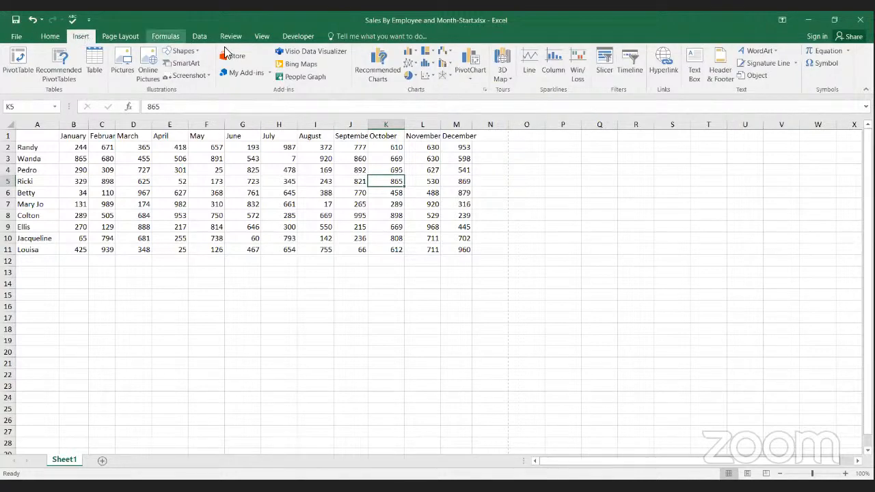
pyautogui.click(726, 73)
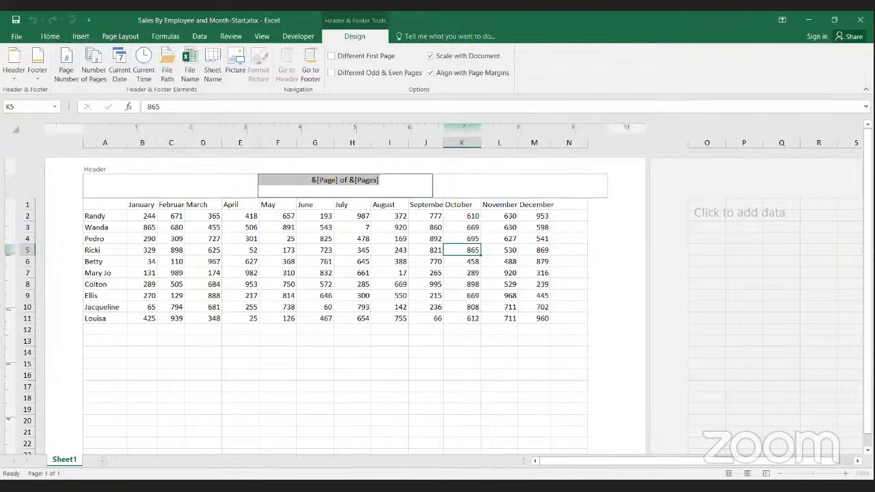
pyautogui.click(49, 37)
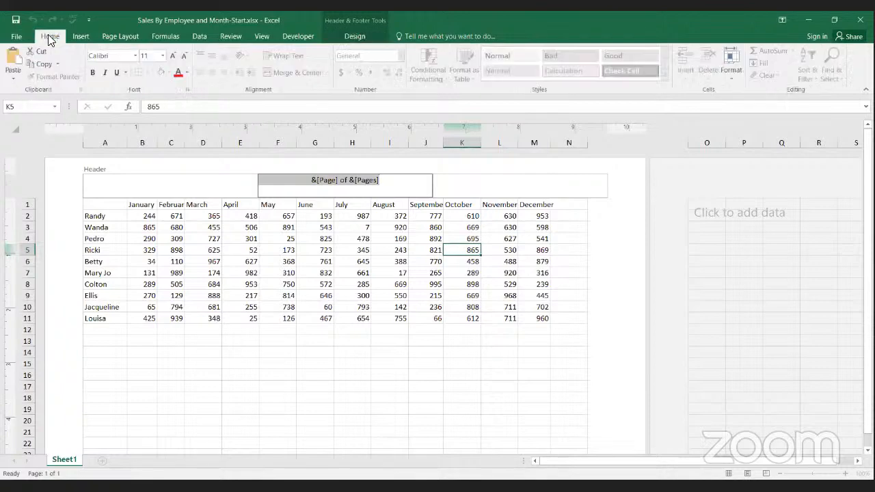
pyautogui.click(528, 192)
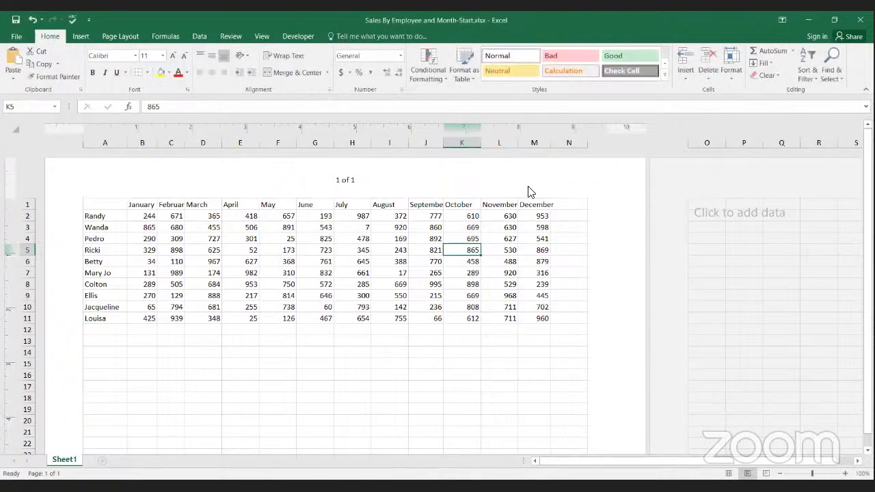
pyautogui.click(727, 472)
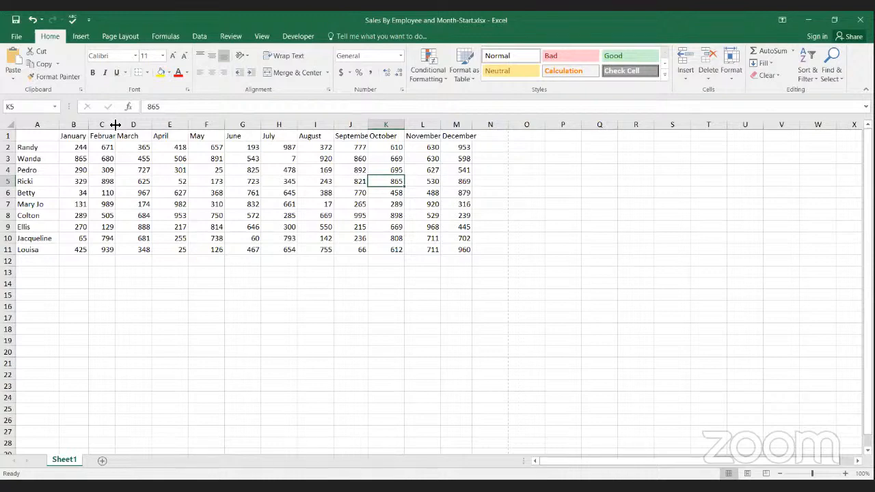
# Step: Widen the February column until its heading fits, and autofit the September and November columns
pyautogui.moveTo(116, 124); pyautogui.dragTo(130, 124)
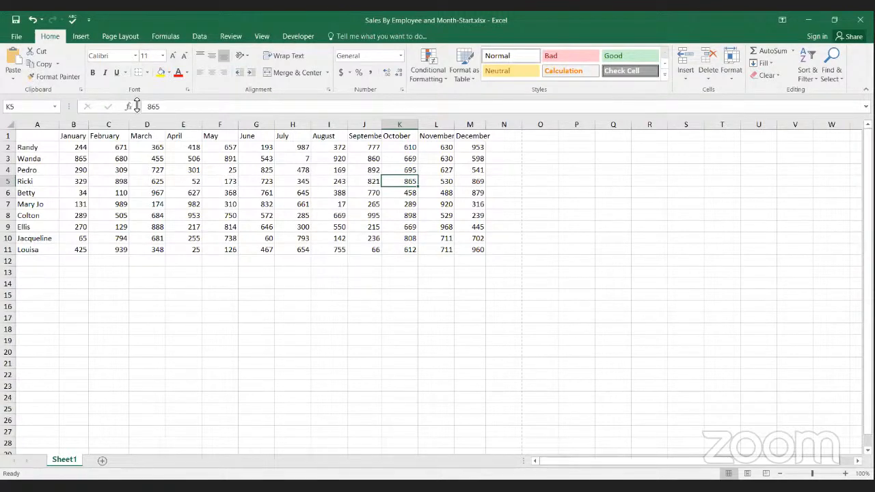
pyautogui.doubleClick(382, 126)
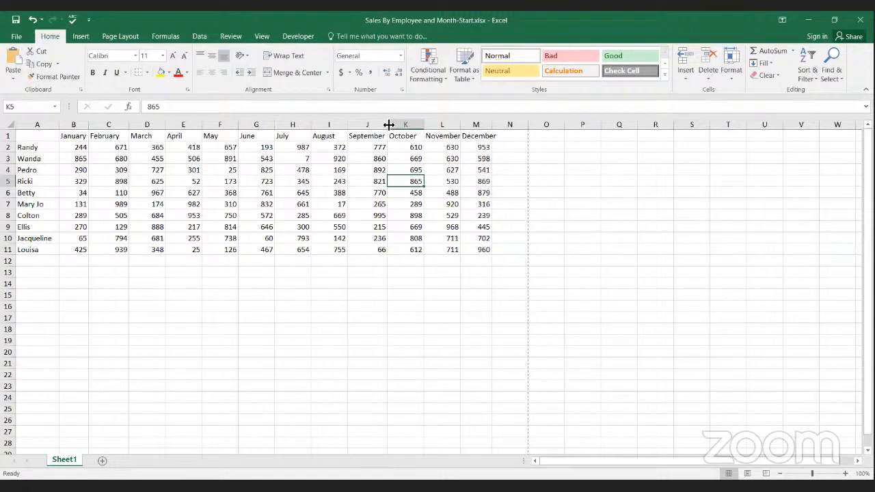
pyautogui.doubleClick(460, 125)
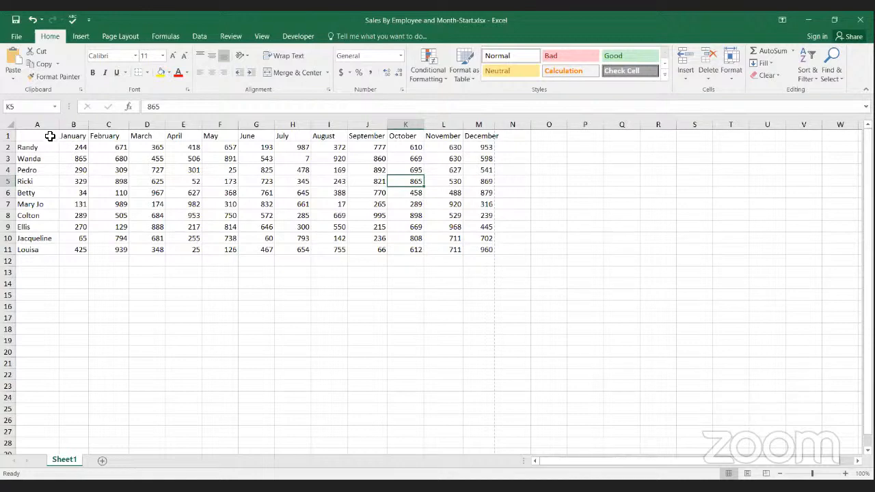
# Step: AutoFit the column widths of the whole sales table, A1:M11
pyautogui.click(50, 136)
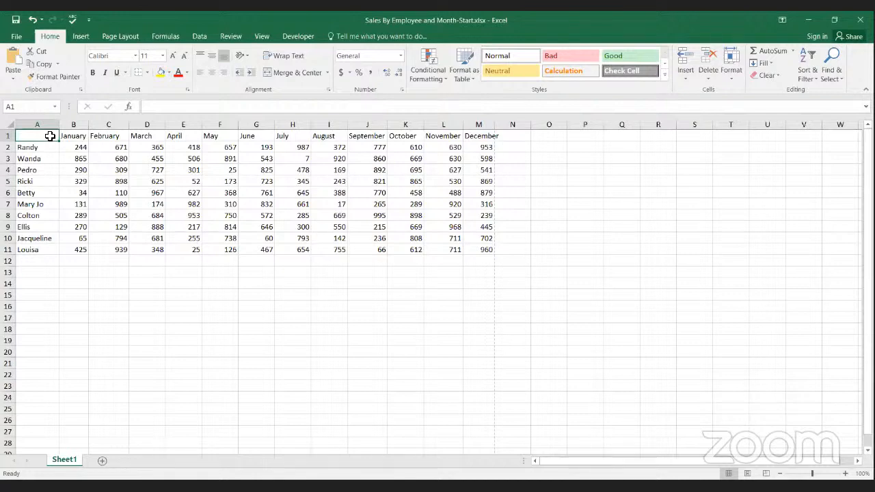
pyautogui.moveTo(50, 136); pyautogui.dragTo(471, 248)
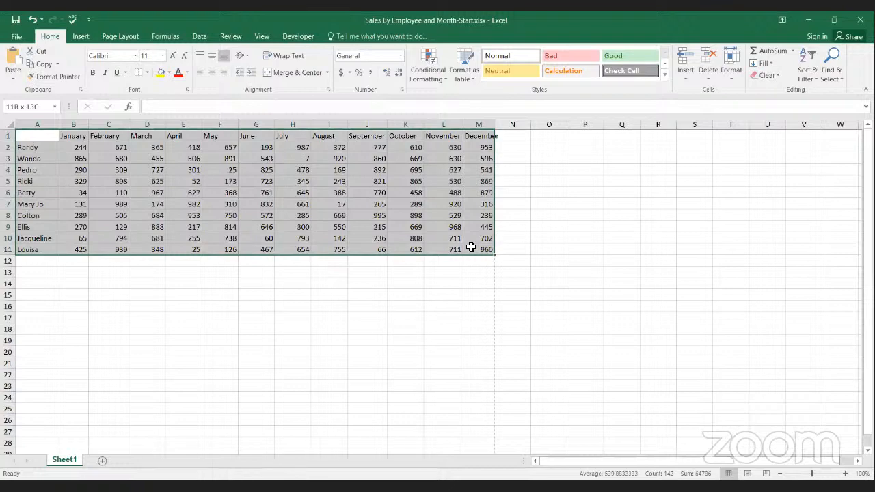
pyautogui.moveTo(471, 247); pyautogui.dragTo(471, 247)
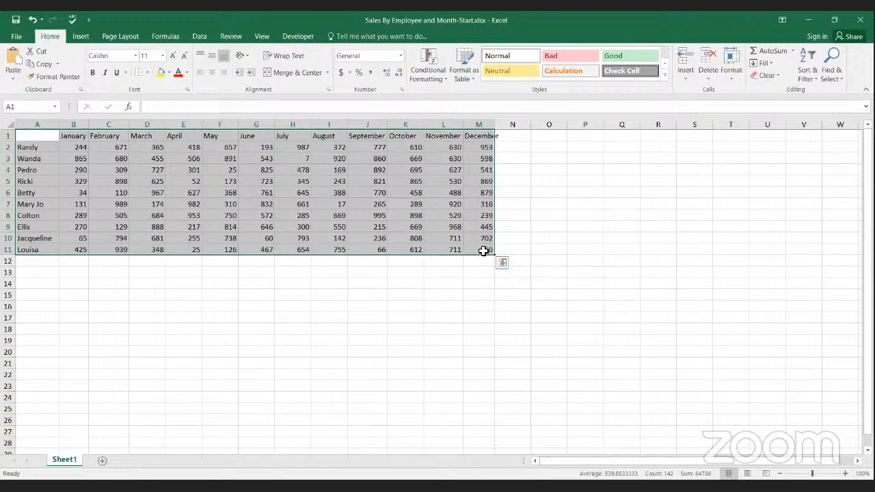
pyautogui.click(731, 77)
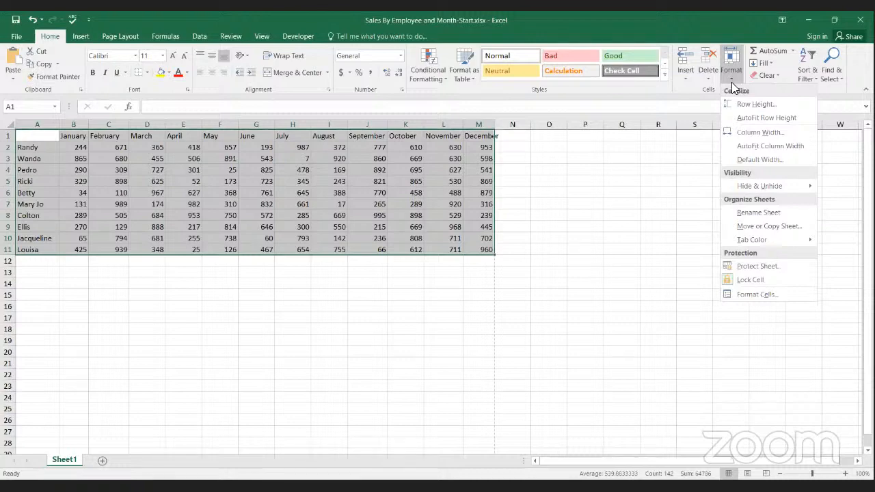
pyautogui.click(746, 146)
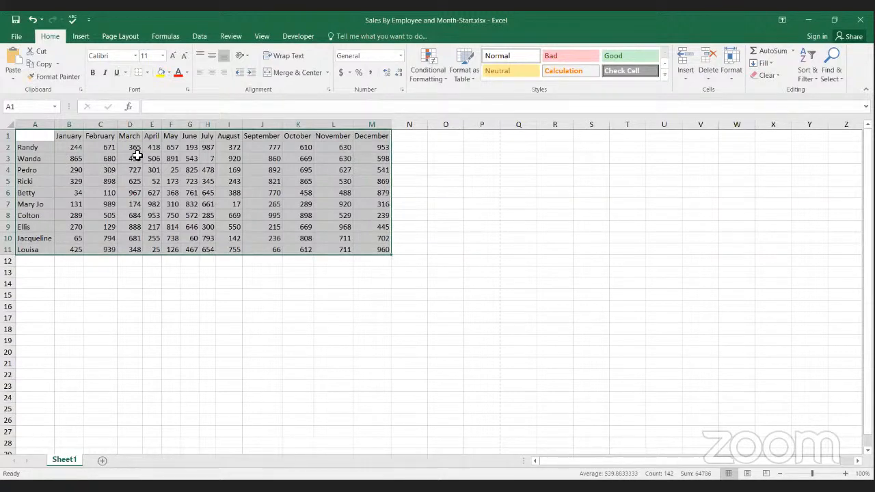
pyautogui.click(137, 158)
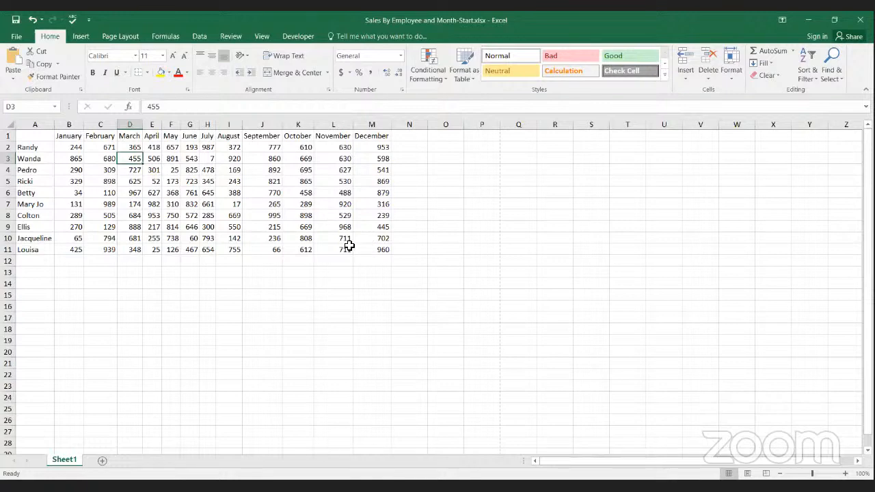
# Step: Set the column width of the whole sales table, A1:M11, to 3
pyautogui.click(44, 135)
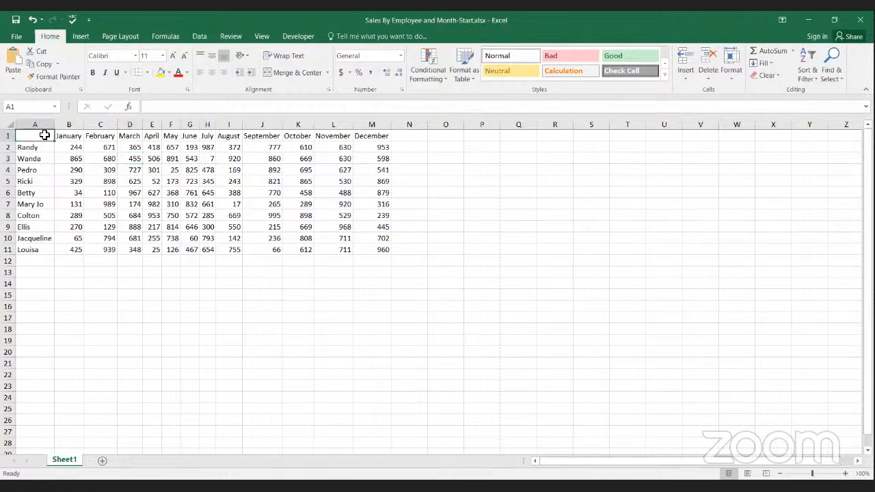
pyautogui.moveTo(45, 135); pyautogui.dragTo(375, 249)
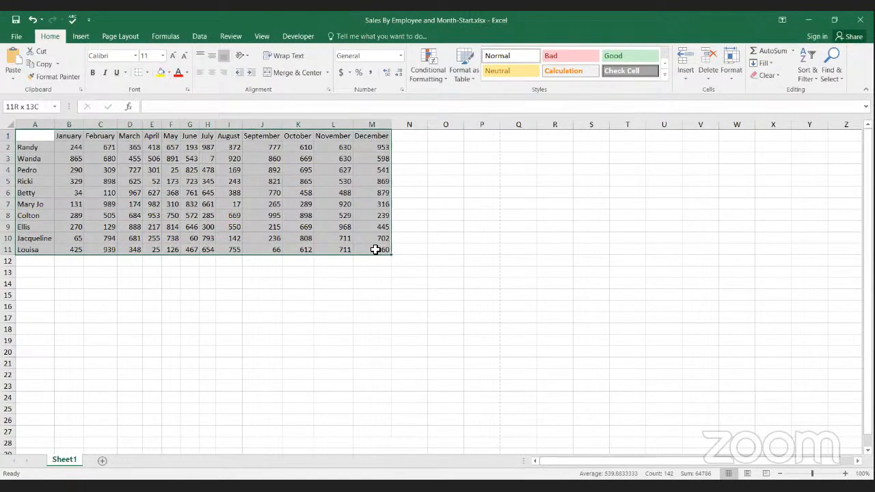
pyautogui.moveTo(375, 250); pyautogui.dragTo(375, 249)
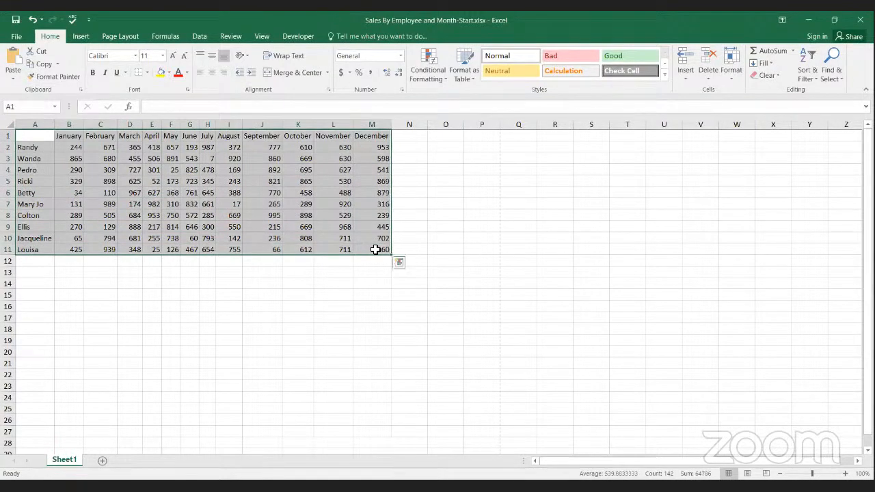
pyautogui.click(732, 77)
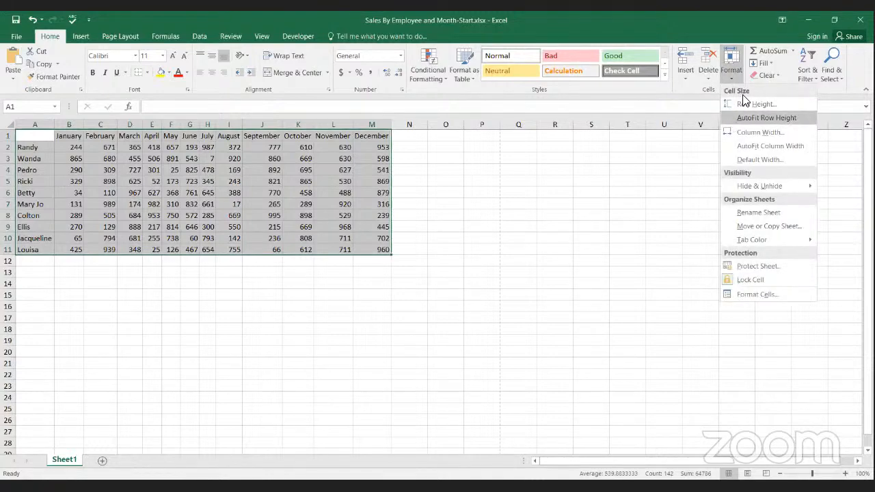
pyautogui.click(747, 137)
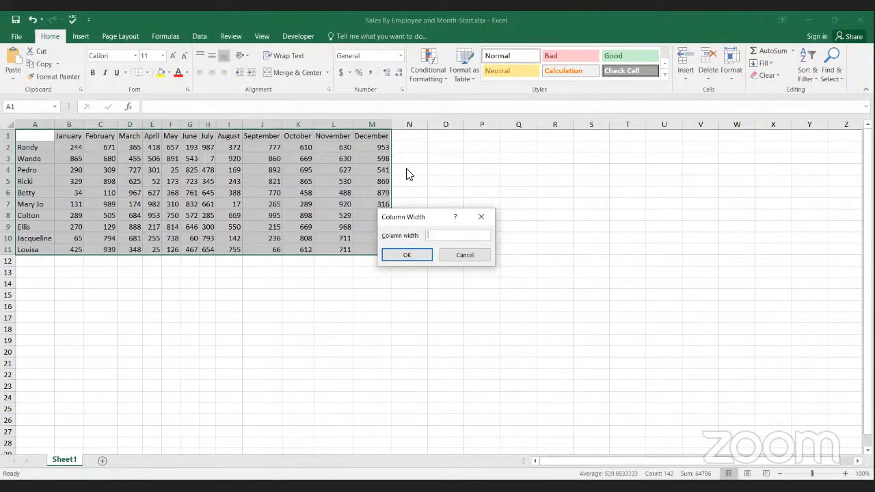
pyautogui.write('3')
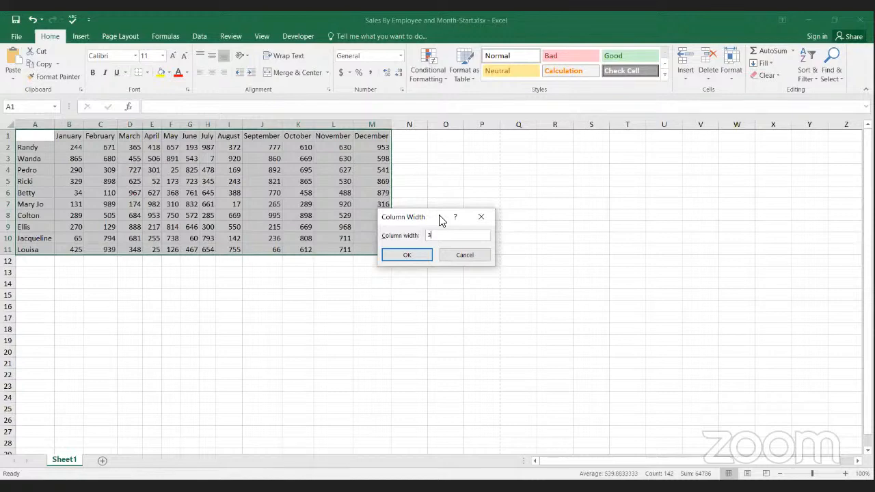
pyautogui.click(413, 257)
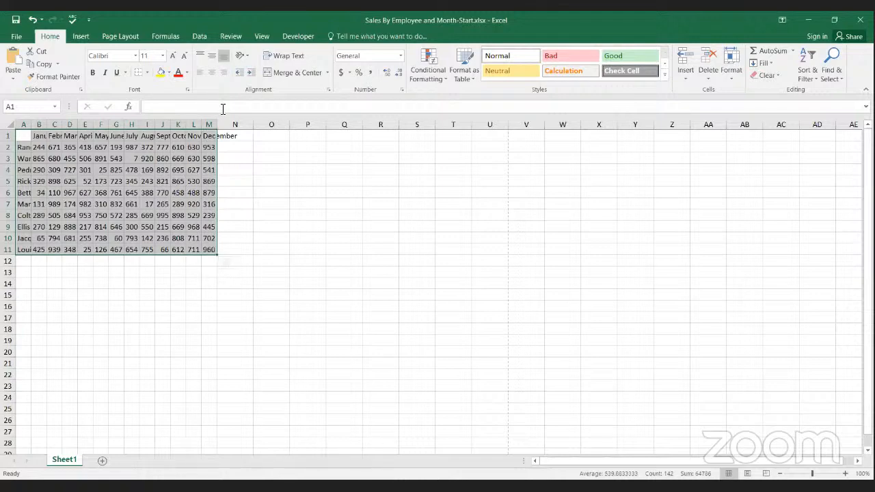
# Step: Set the column width of all the sales table's columns, A through M, to 10
pyautogui.moveTo(218, 128); pyautogui.dragTo(219, 129)
pyautogui.click(730, 76)
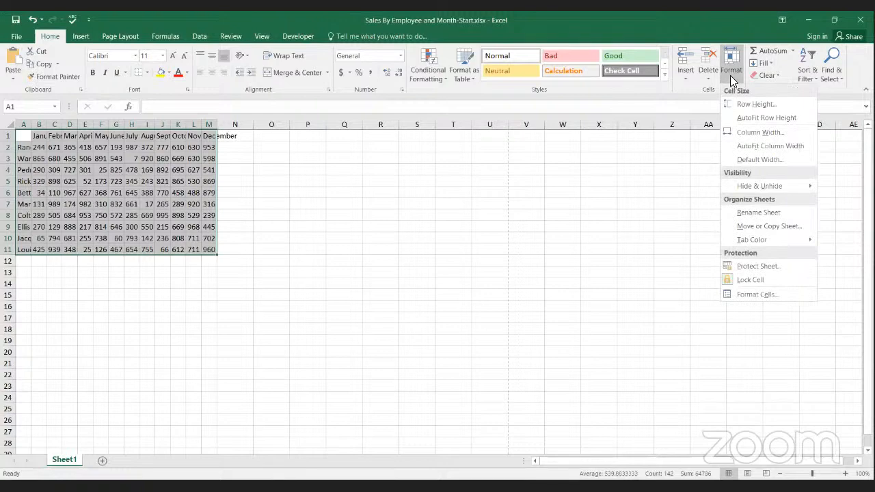
pyautogui.click(752, 134)
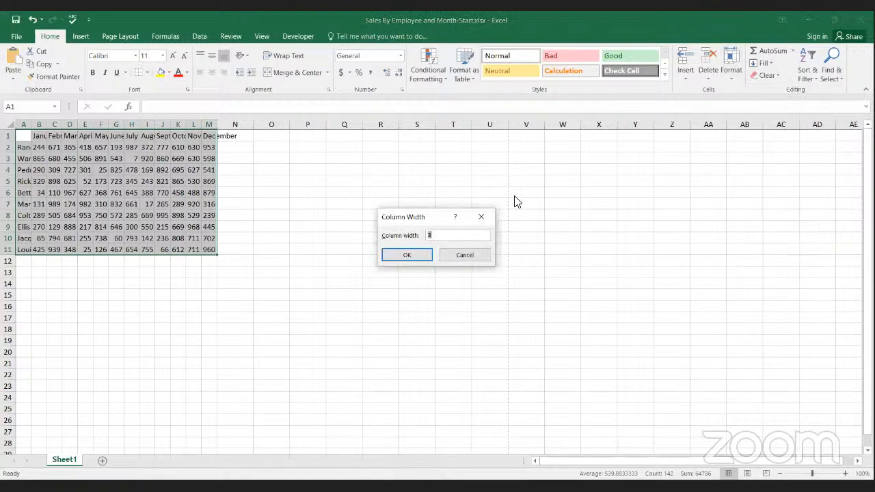
pyautogui.write('10')
pyautogui.click(425, 257)
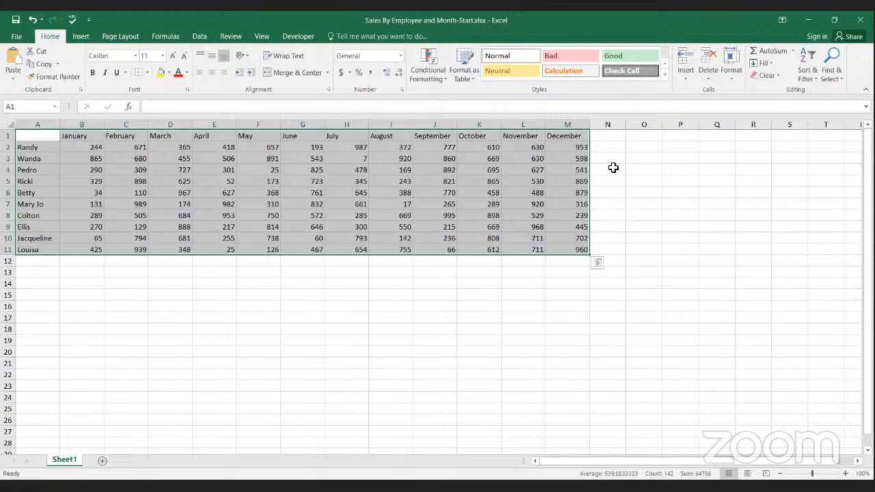
pyautogui.click(518, 192)
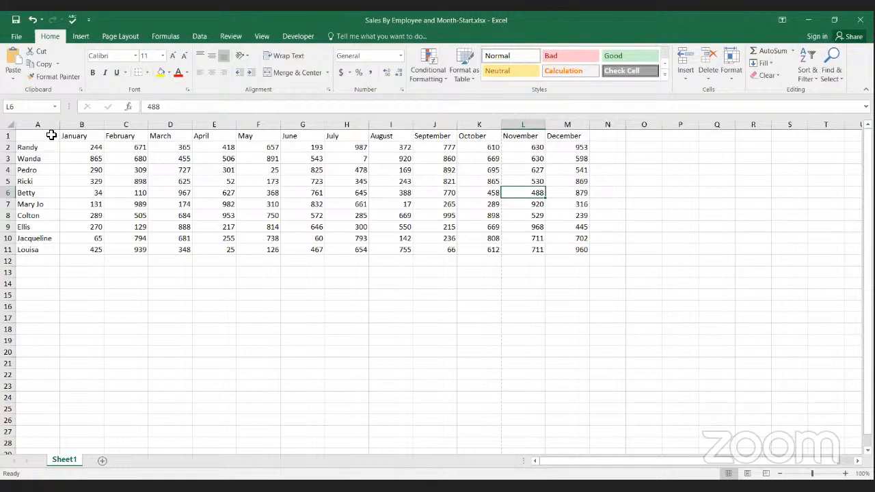
# Step: Fill the month header row, A1:M1, with yellow
pyautogui.click(51, 136)
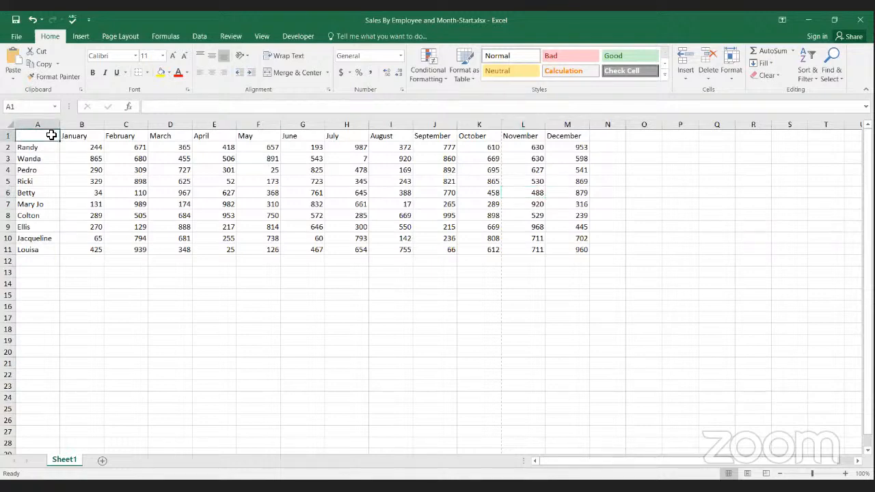
pyautogui.moveTo(52, 135); pyautogui.dragTo(568, 133)
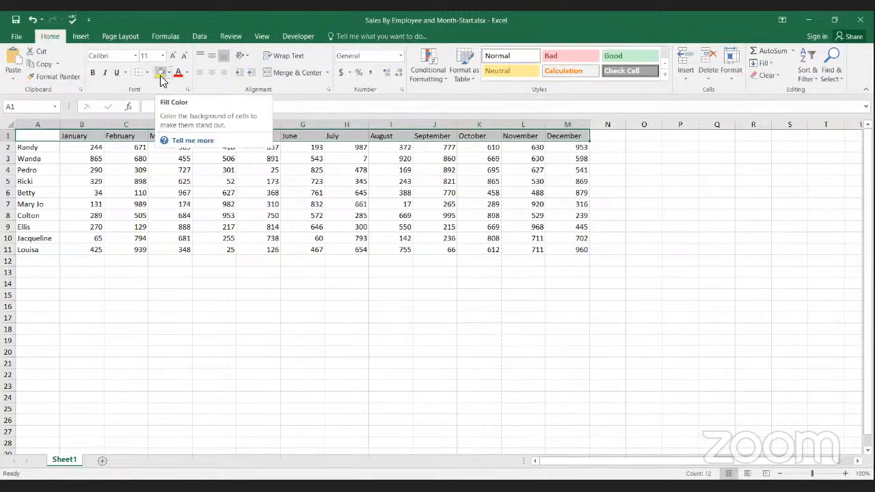
pyautogui.click(161, 73)
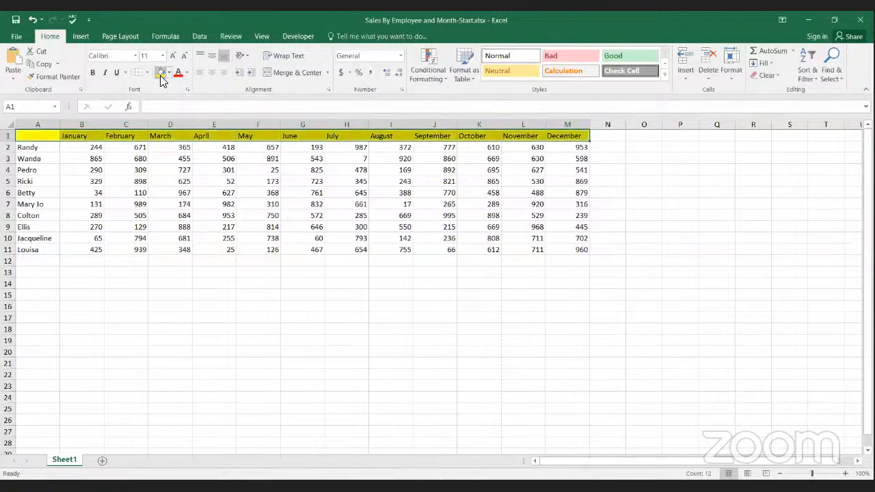
pyautogui.click(156, 158)
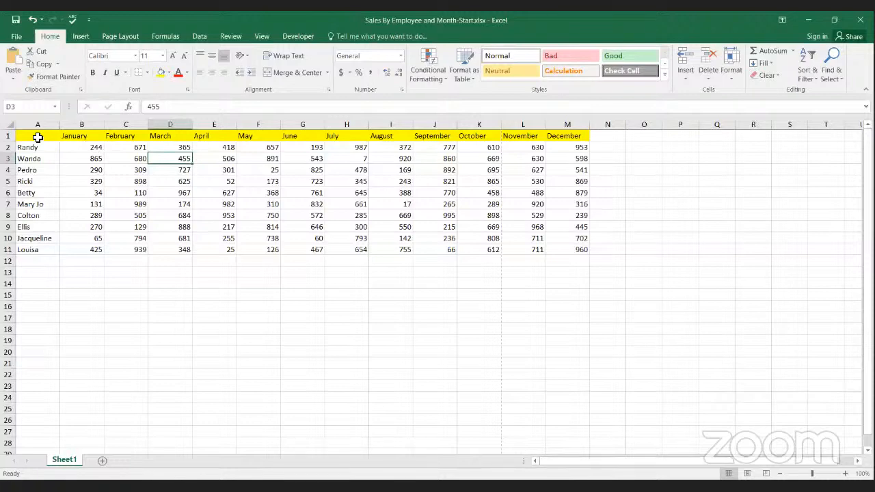
# Step: Change the fill of the header row, A1:M1, to the blue theme color
pyautogui.moveTo(38, 137); pyautogui.dragTo(567, 136)
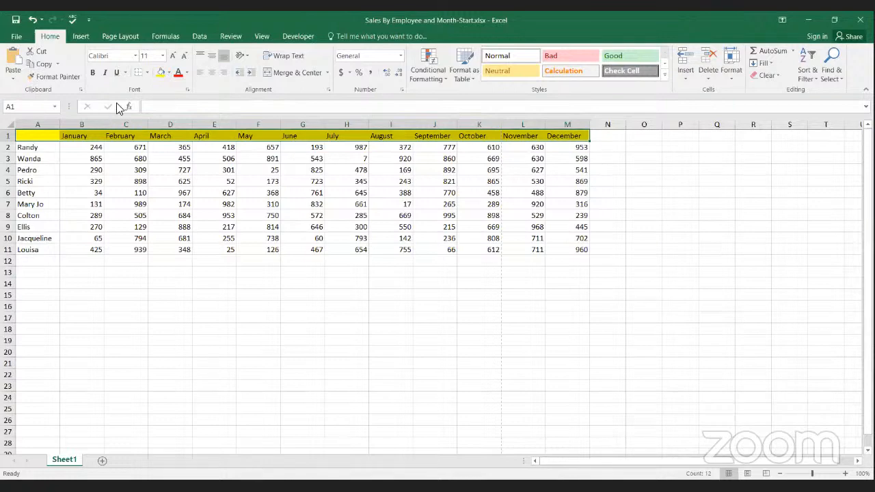
pyautogui.click(169, 73)
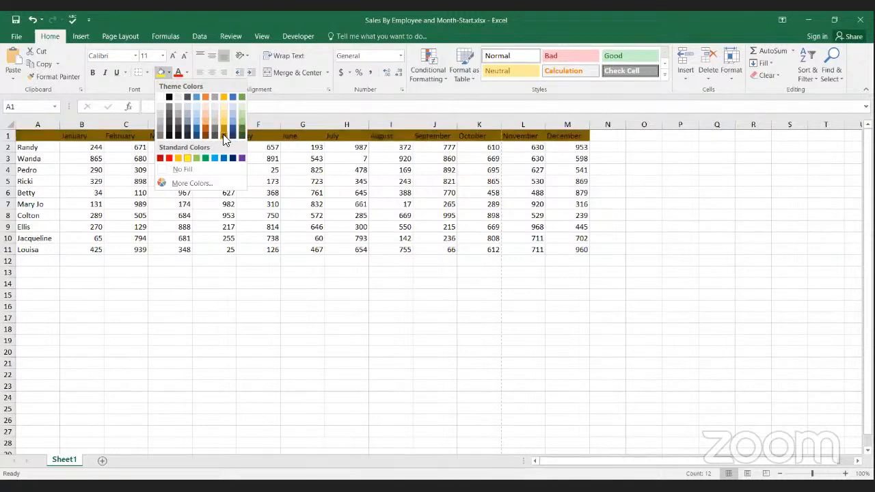
pyautogui.click(231, 97)
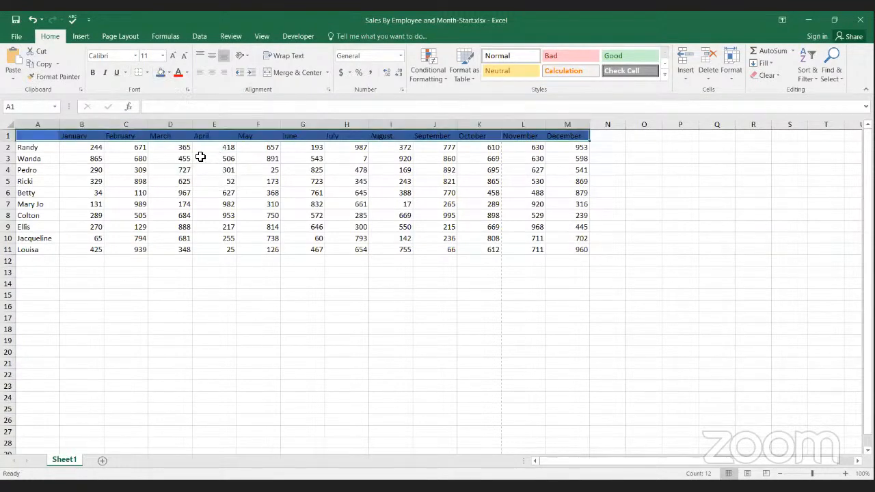
pyautogui.click(42, 147)
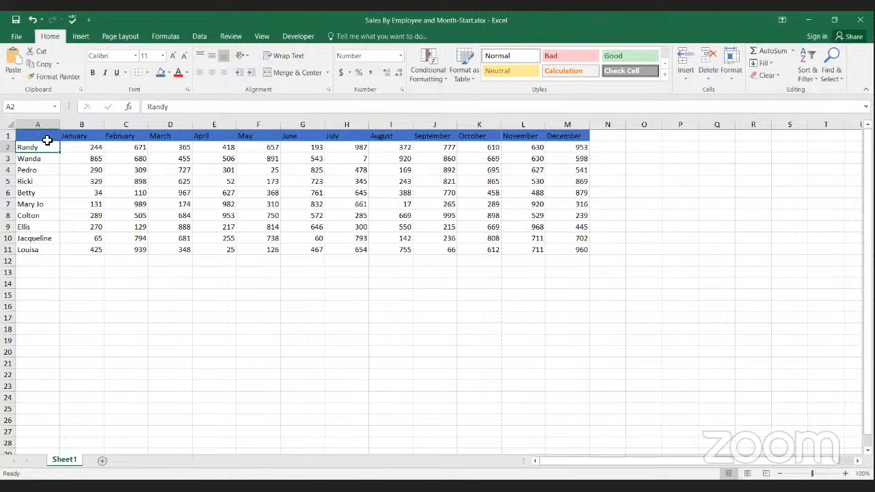
# Step: Color the text of the header row, A1:M1, red
pyautogui.moveTo(48, 136); pyautogui.dragTo(567, 136)
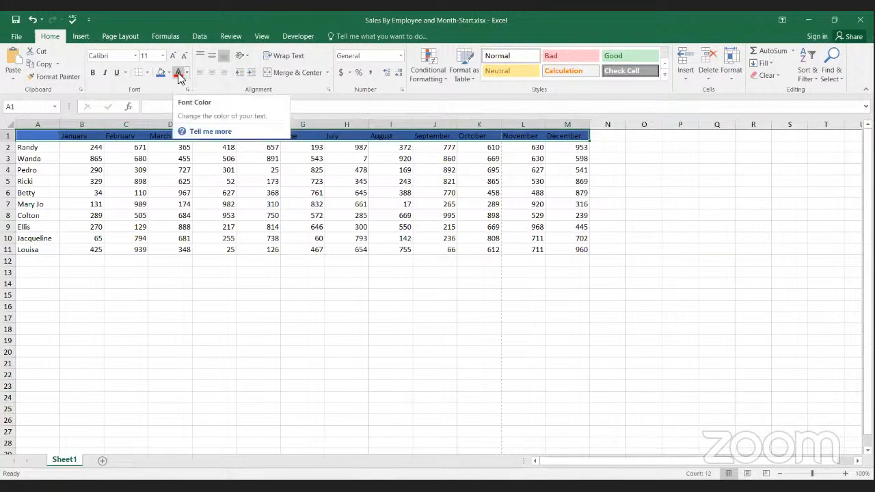
pyautogui.click(180, 73)
pyautogui.click(123, 158)
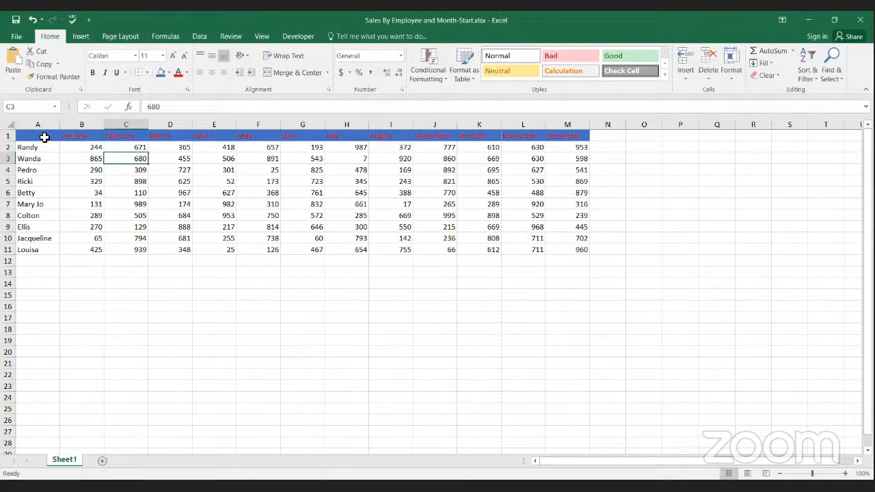
# Step: Change the font color of the header row, A1:M1, to white
pyautogui.moveTo(43, 137); pyautogui.dragTo(564, 138)
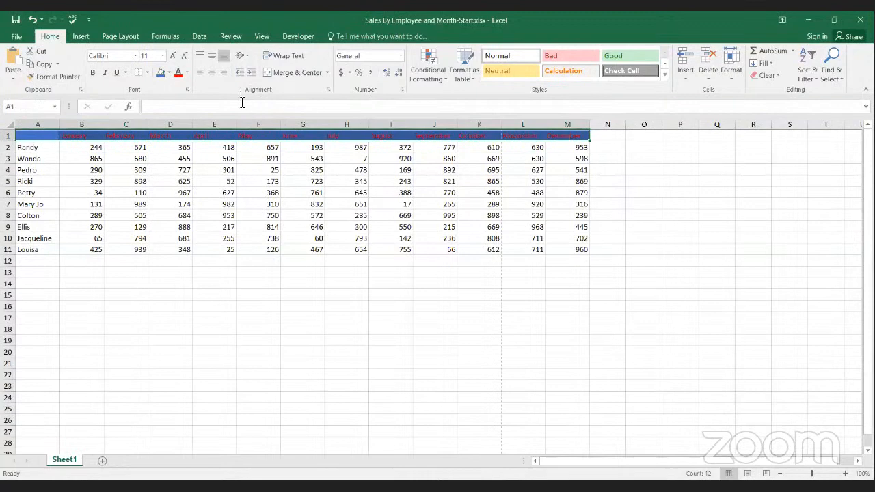
pyautogui.click(186, 74)
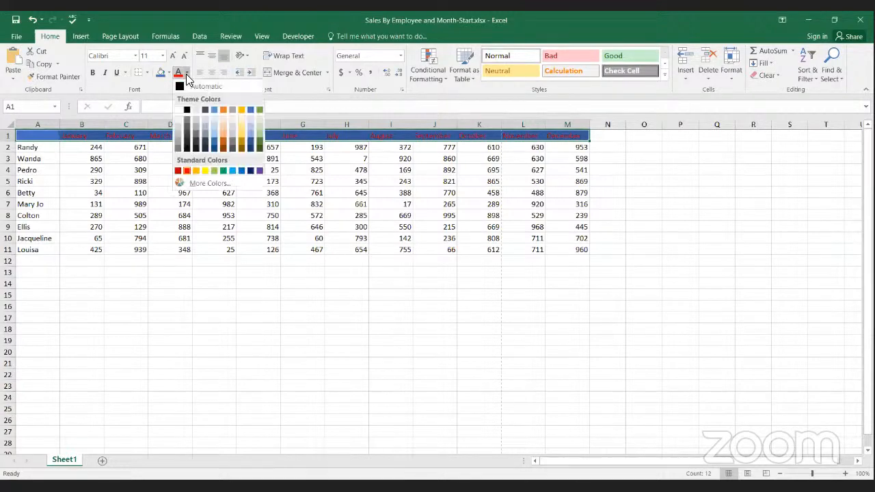
pyautogui.click(179, 110)
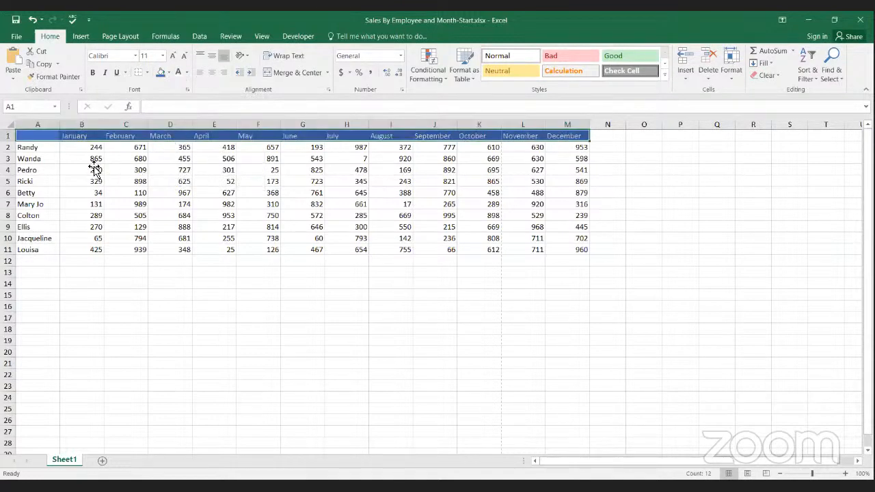
pyautogui.click(91, 167)
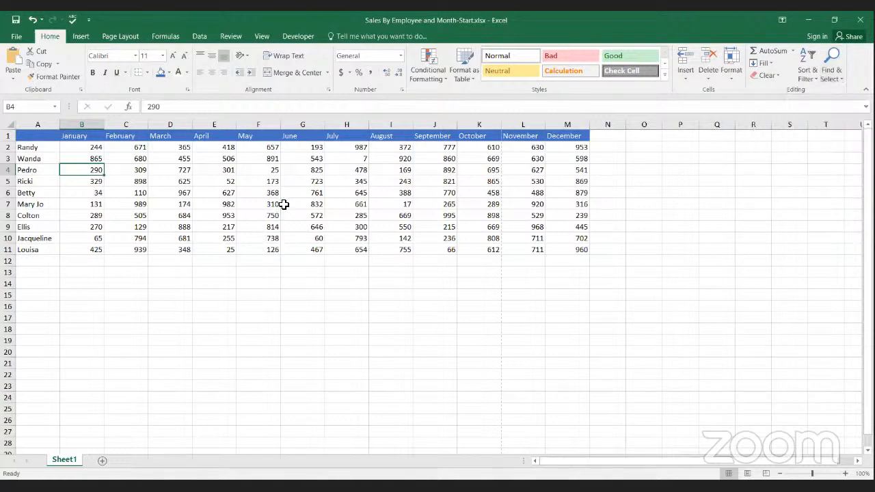
# Step: Sort the sales table A to Z by the employee names in column A, expanding the selection to the adjacent data
pyautogui.click(53, 127)
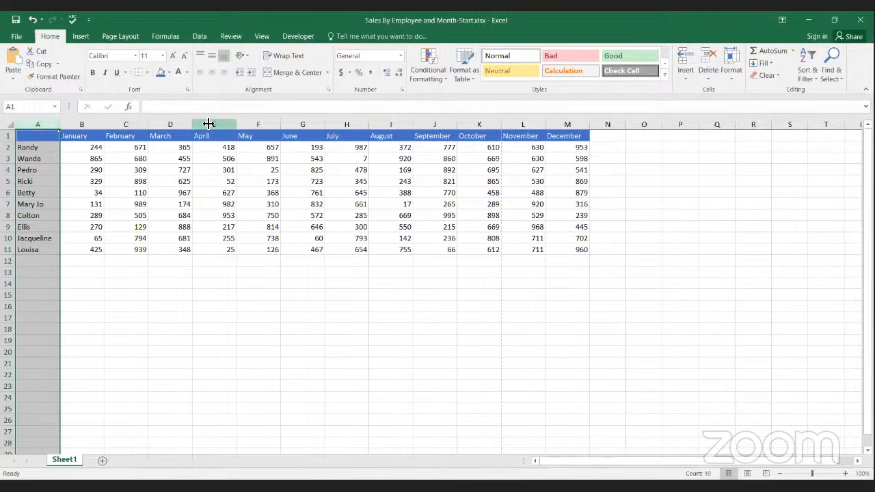
pyautogui.click(816, 81)
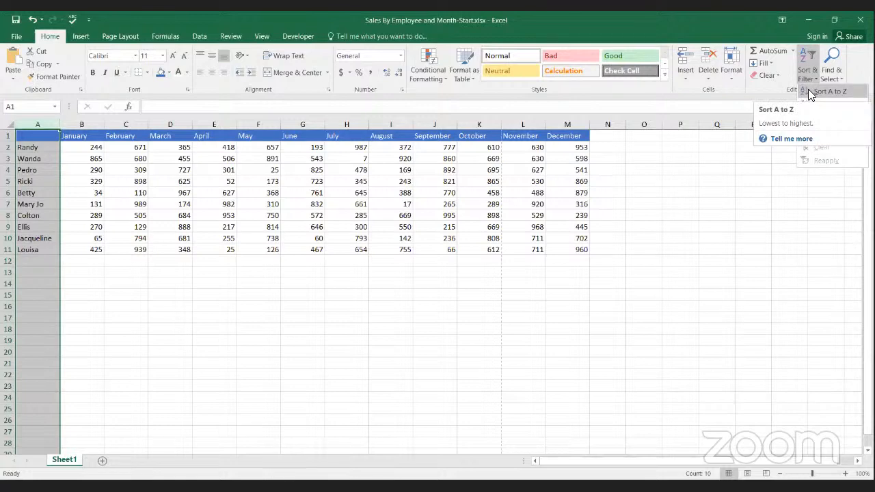
pyautogui.click(810, 95)
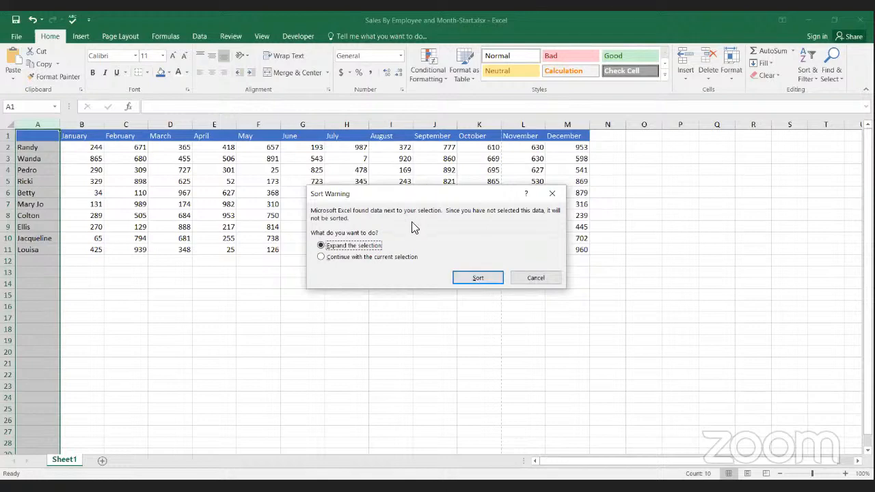
pyautogui.click(322, 257)
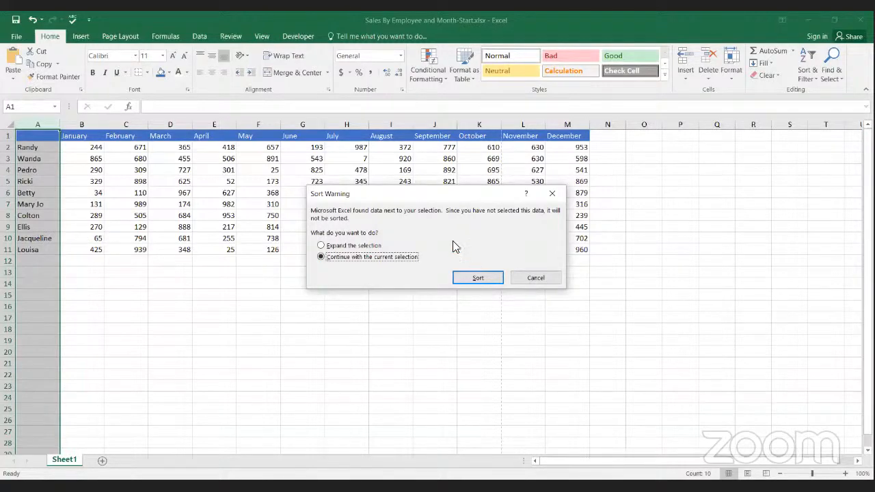
pyautogui.click(323, 247)
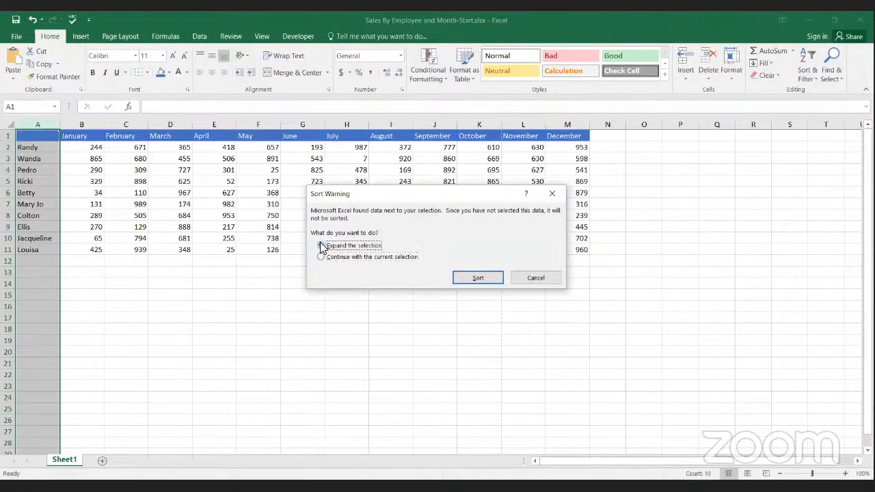
pyautogui.click(486, 280)
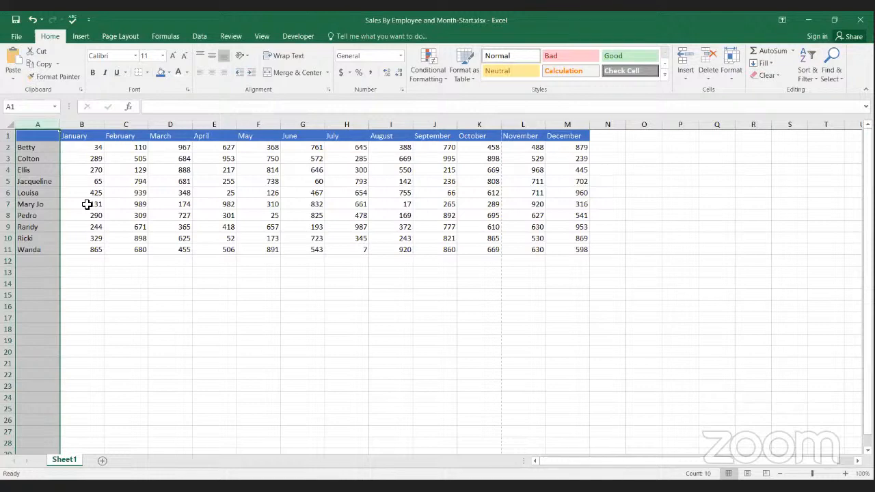
# Step: Insert a single blank cell at A6, and undo the insertion
pyautogui.click(43, 195)
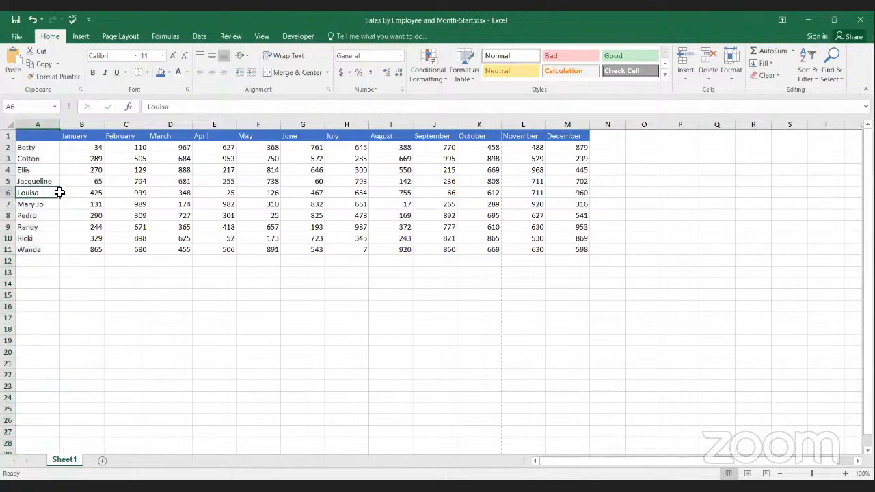
pyautogui.click(686, 59)
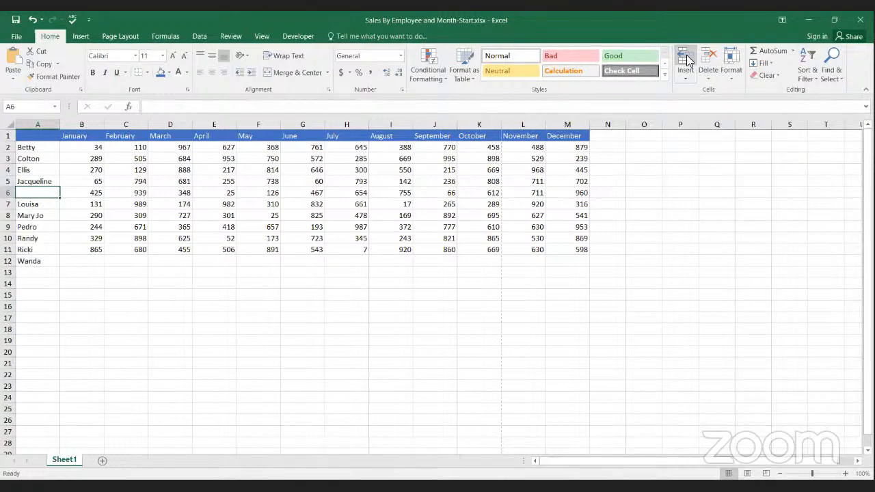
pyautogui.click(31, 22)
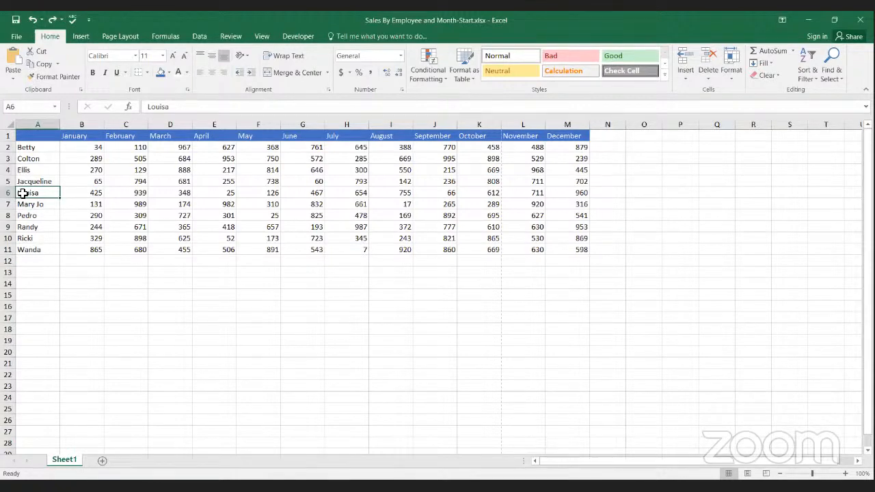
# Step: Insert blank cells across A6:M6, shifting the existing data down, and undo the insertion
pyautogui.moveTo(22, 194); pyautogui.dragTo(185, 193)
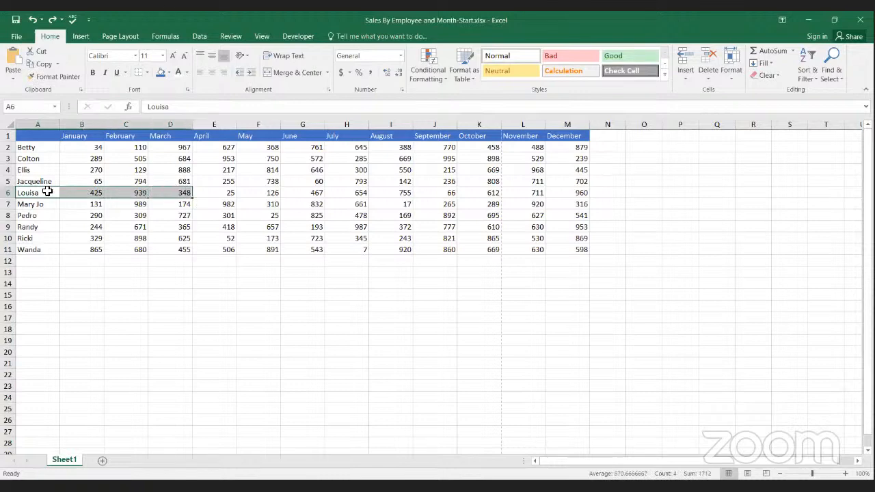
pyautogui.click(47, 192)
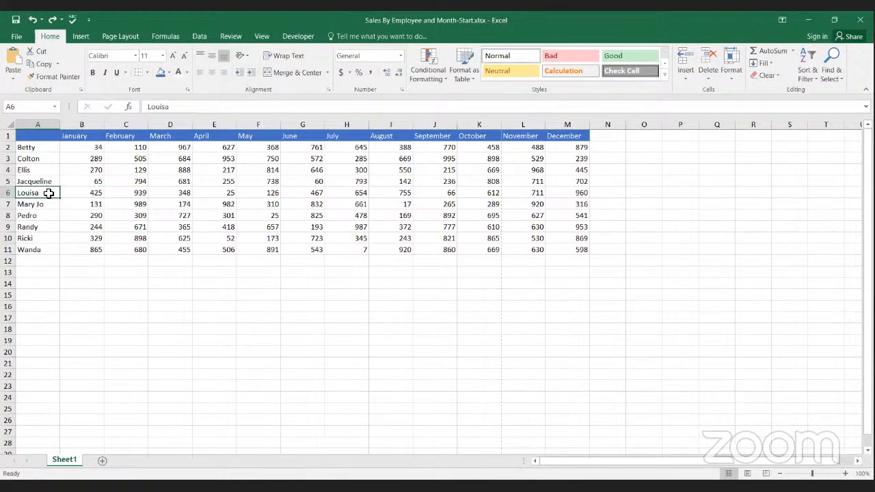
pyautogui.moveTo(48, 193); pyautogui.dragTo(562, 190)
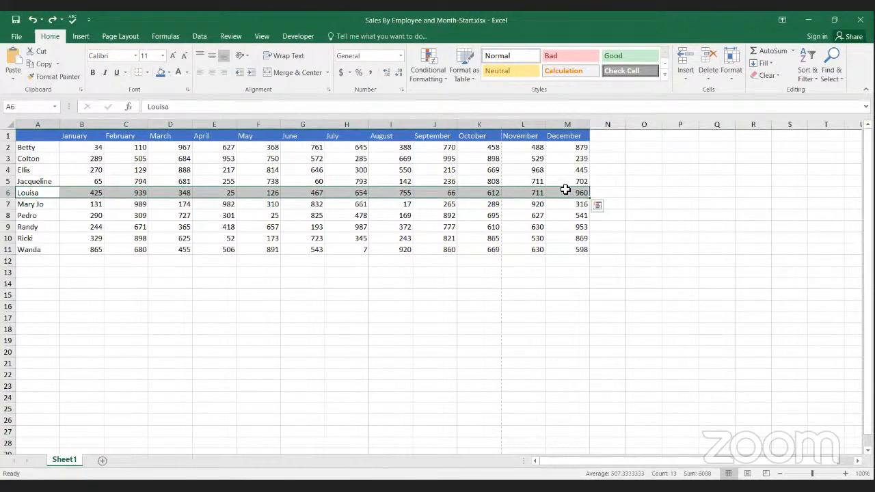
pyautogui.click(685, 60)
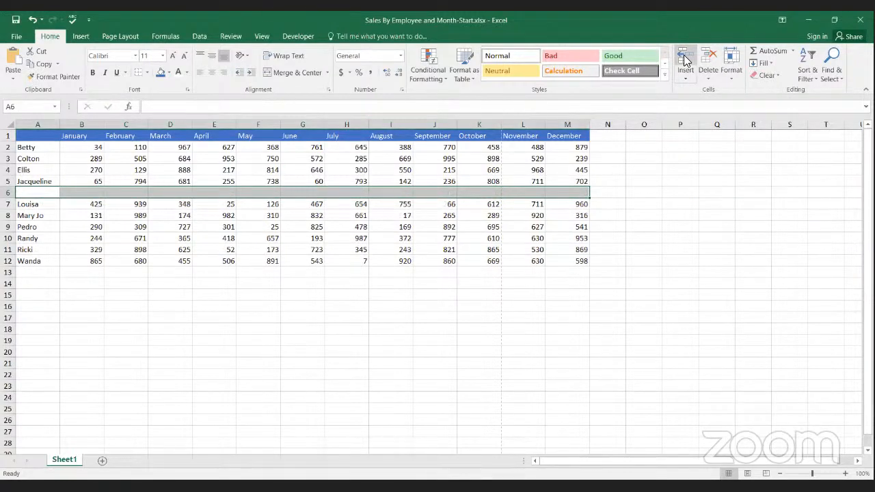
pyautogui.click(42, 205)
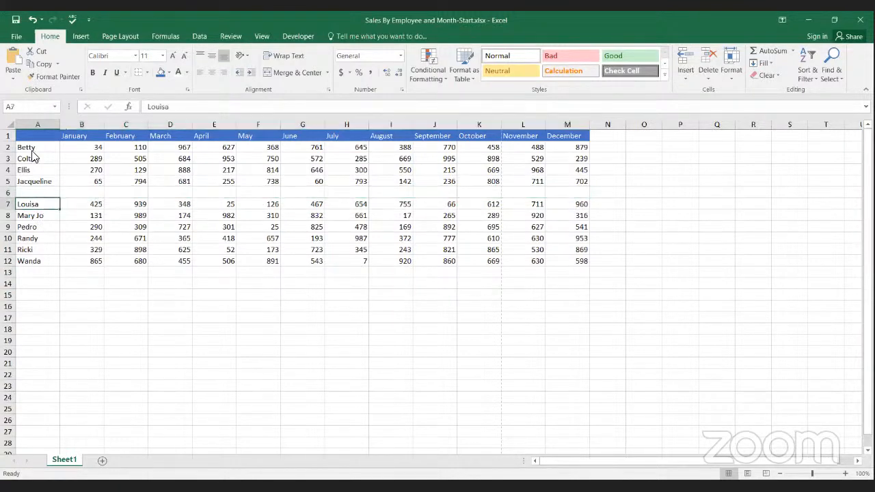
pyautogui.click(32, 20)
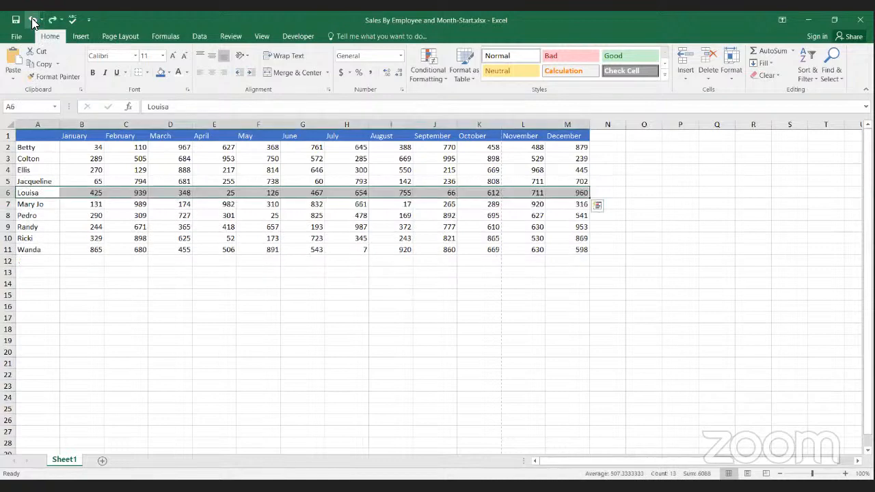
# Step: Insert an entire blank worksheet row at row 6, and undo the insertion
pyautogui.click(10, 194)
pyautogui.rightClick(11, 195)
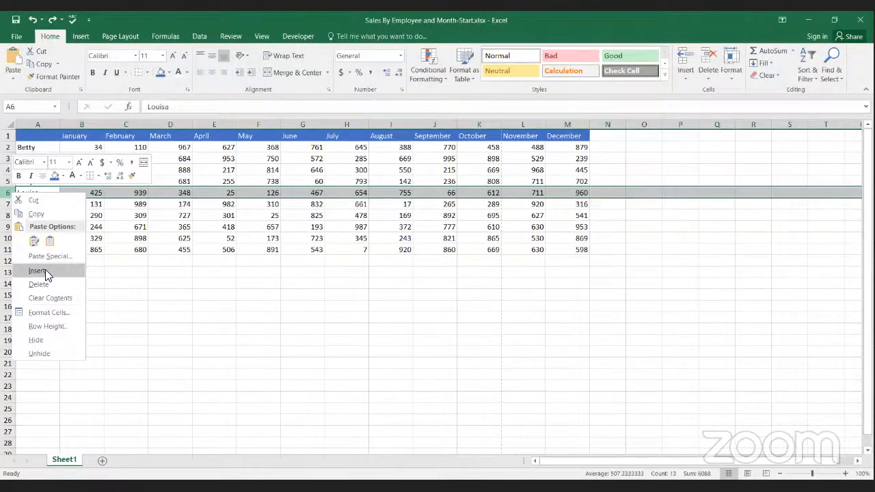
pyautogui.click(45, 271)
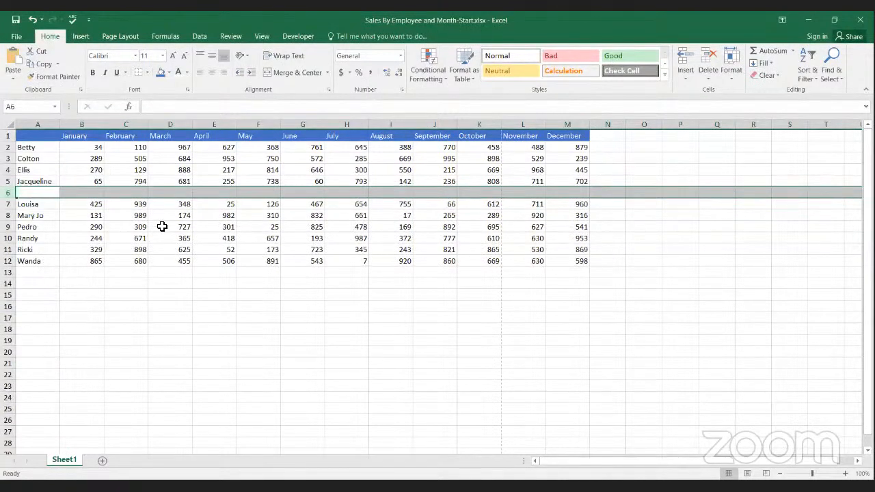
pyautogui.write('d')
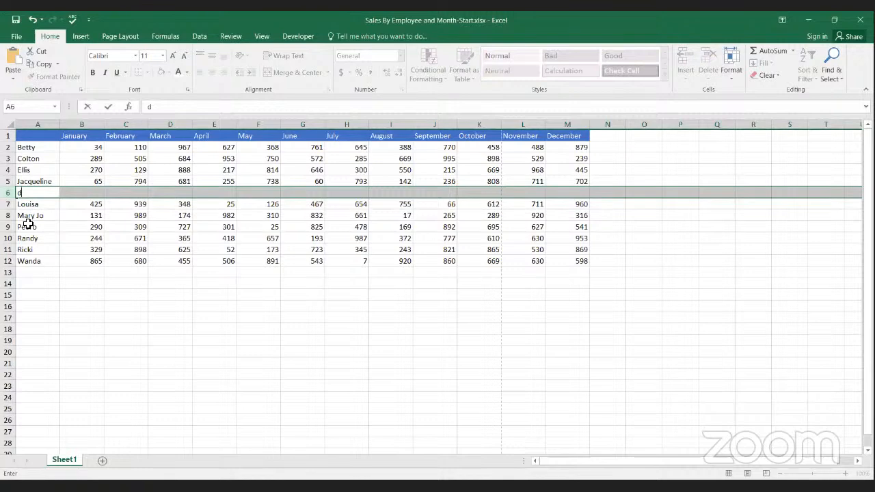
pyautogui.press('Escape')
pyautogui.click(42, 218)
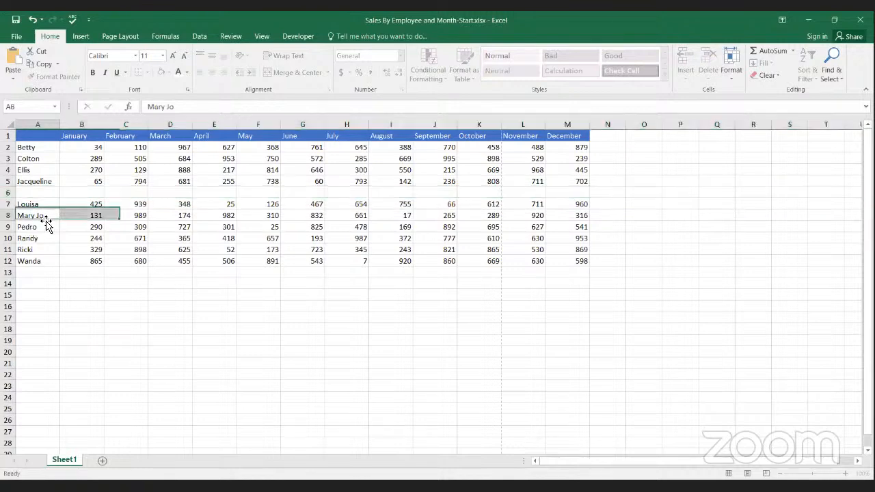
pyautogui.moveTo(45, 222); pyautogui.dragTo(46, 222)
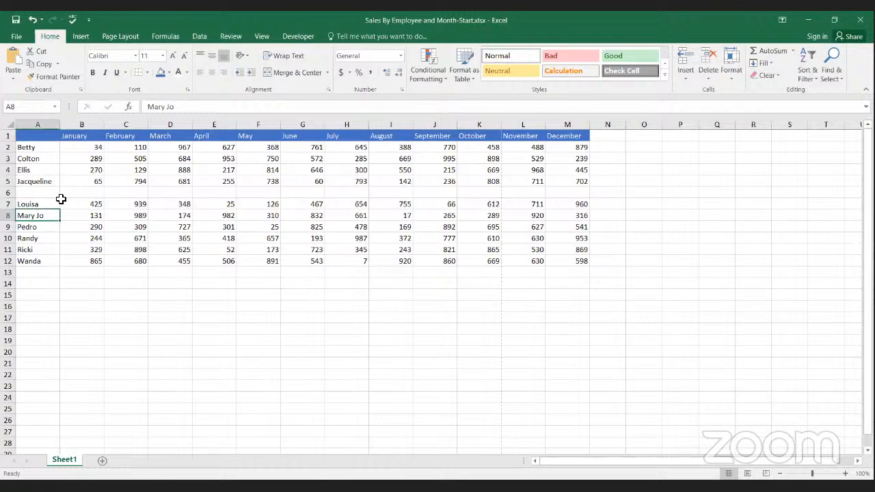
pyautogui.click(54, 205)
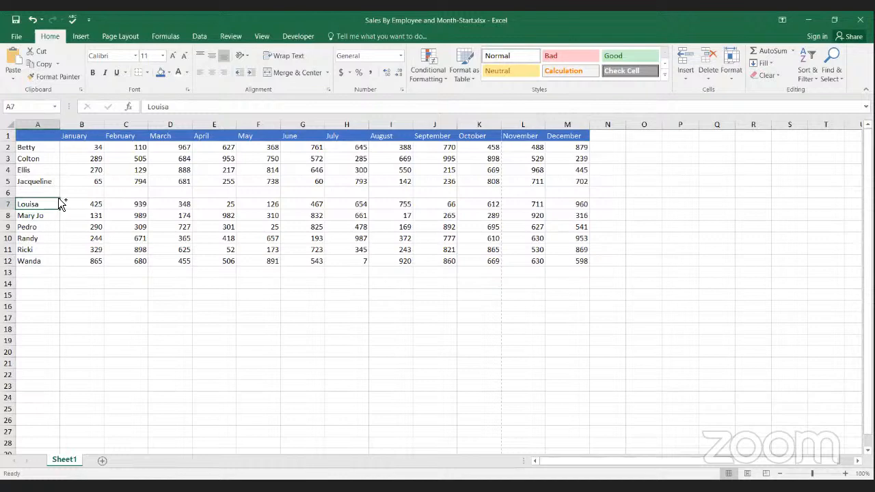
pyautogui.press('Up')
pyautogui.hotkey('shift', 'space')
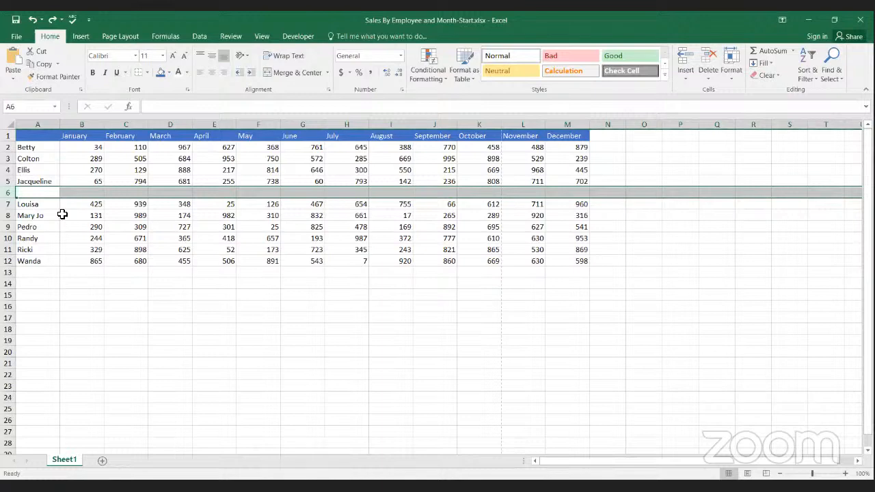
pyautogui.click(63, 214)
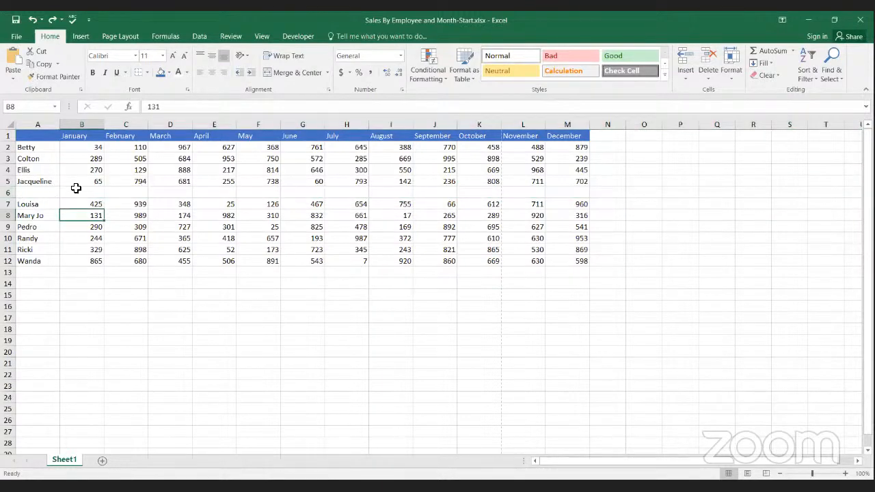
pyautogui.click(33, 23)
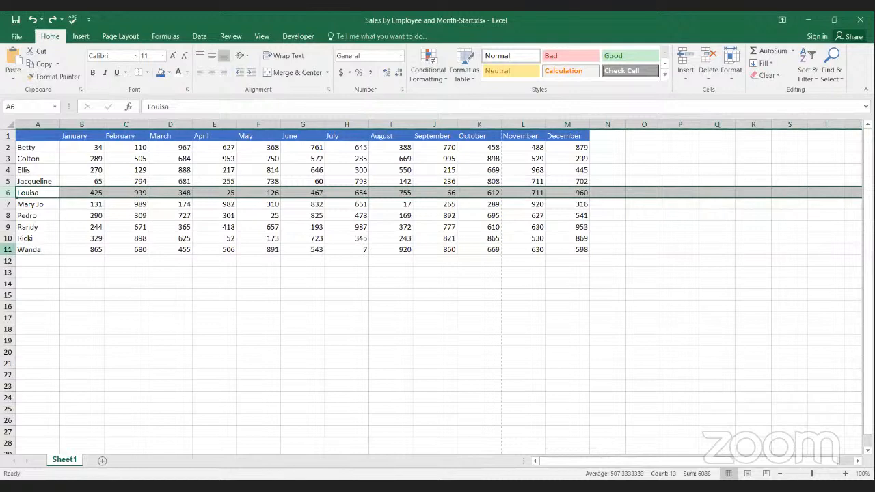
# Step: Insert a blank row at row 11, above the last employee, and enter the new employee's first name in A11
pyautogui.click(11, 252)
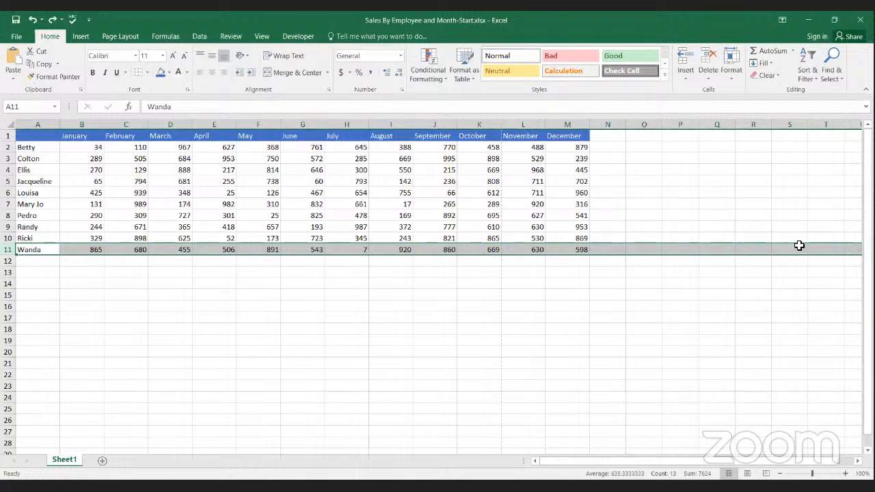
pyautogui.click(684, 59)
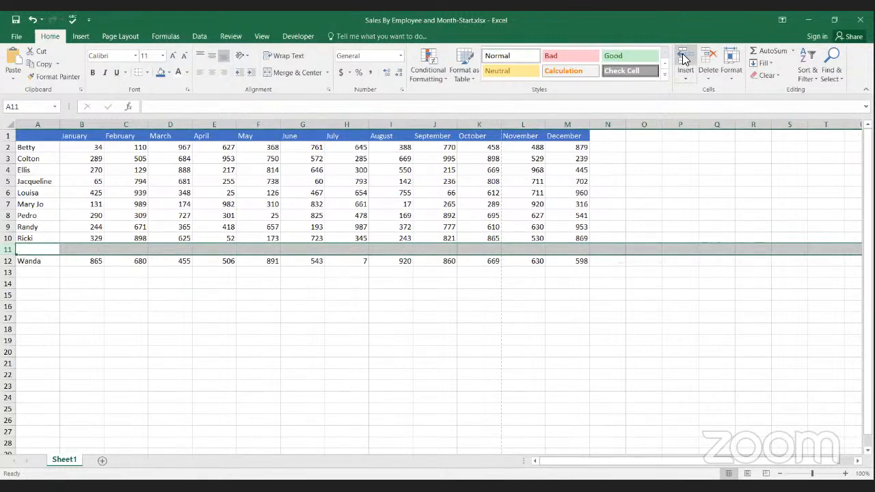
pyautogui.click(37, 251)
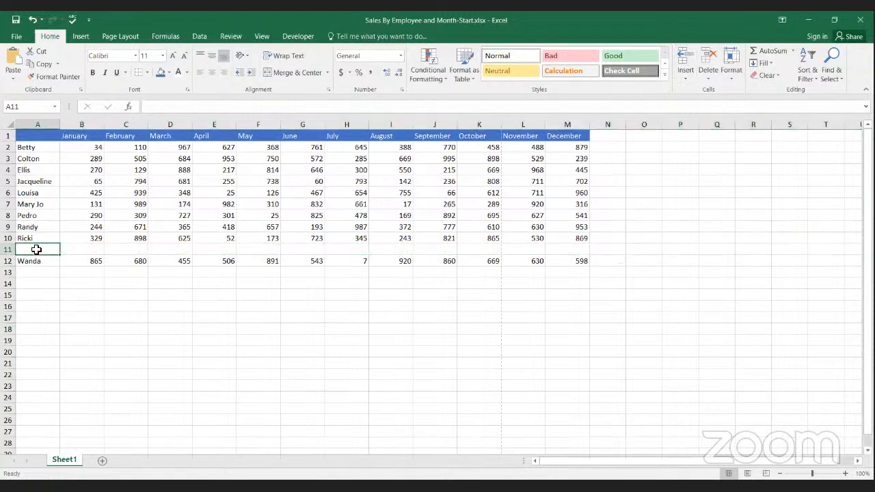
pyautogui.write('Steven')
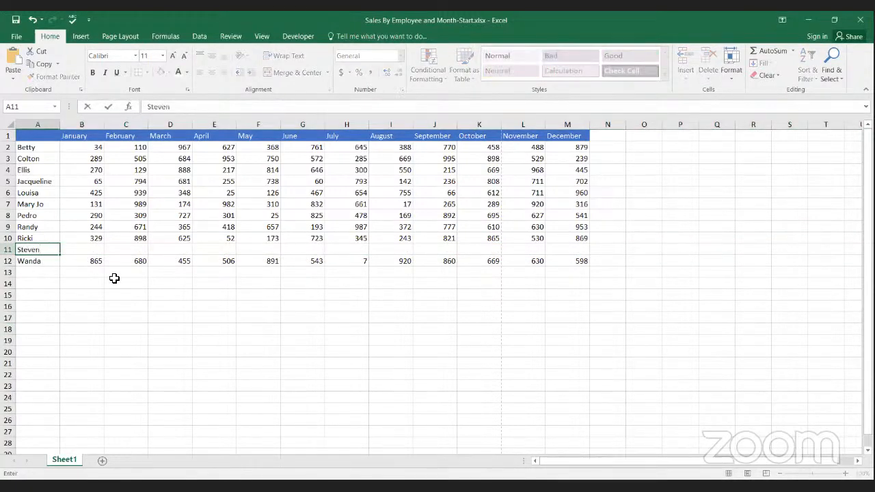
pyautogui.press('Tab')
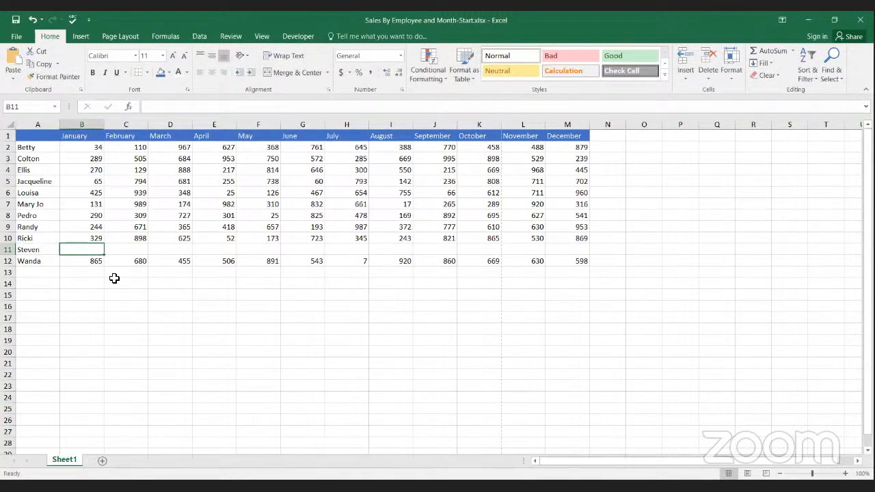
# Step: Enter the new employee's January to May sales in B11:F11 as 315, 845, 707, 928 and 348
pyautogui.write('315')
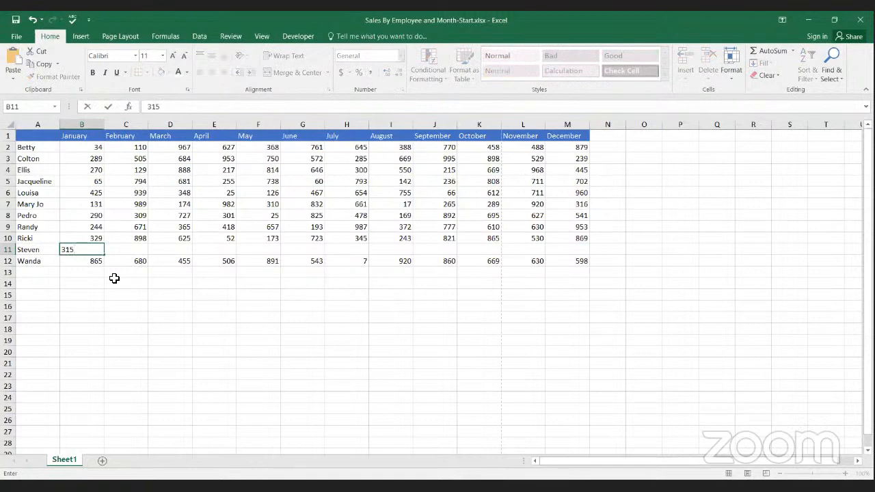
pyautogui.press('Tab')
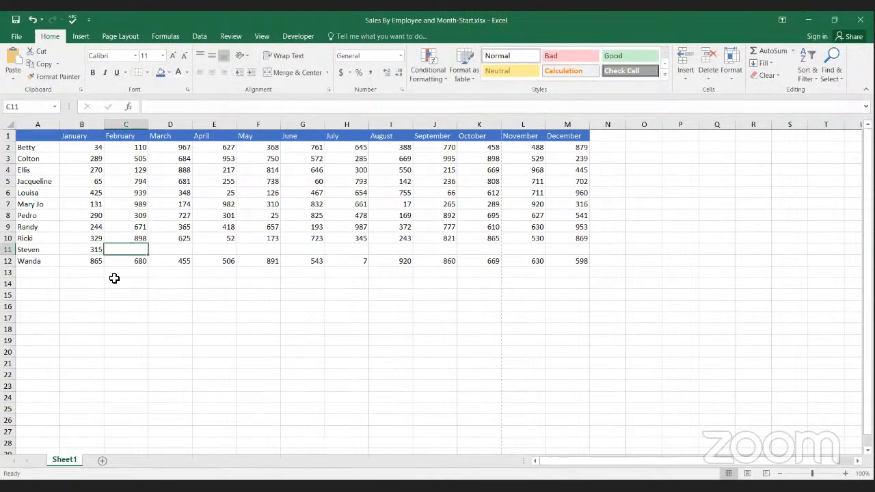
pyautogui.write('845')
pyautogui.press('Tab')
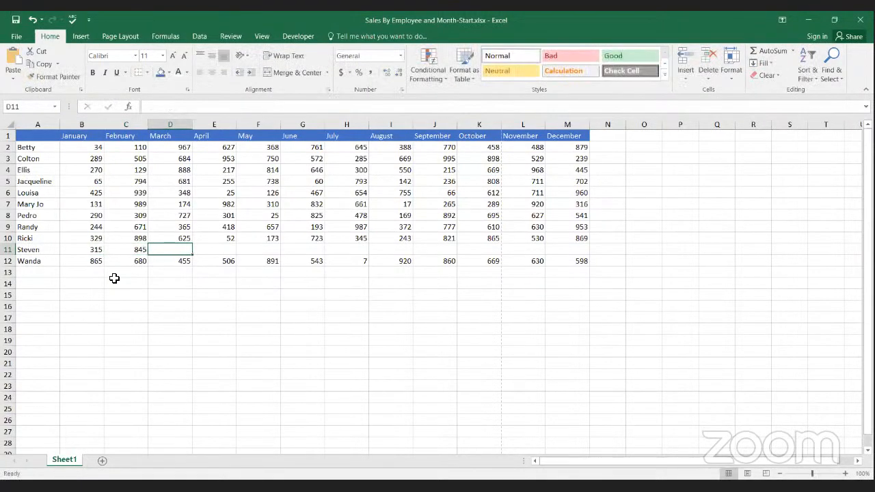
pyautogui.write('707')
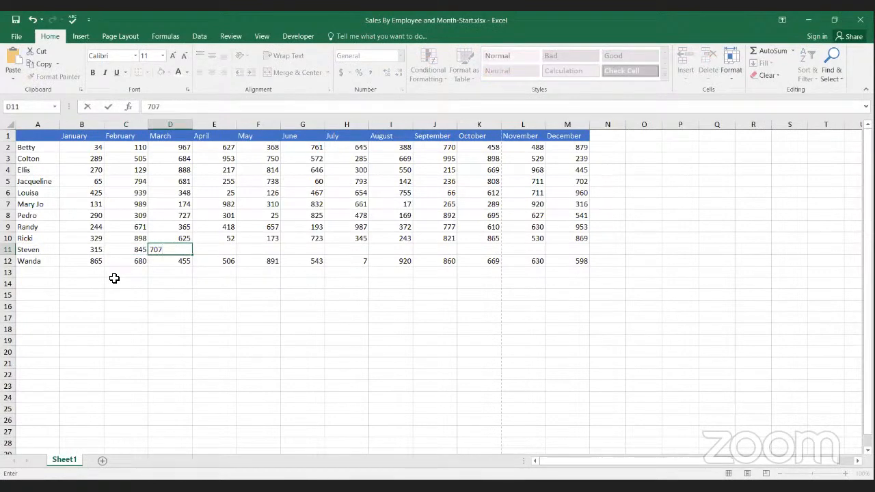
pyautogui.press('Tab')
pyautogui.write('928')
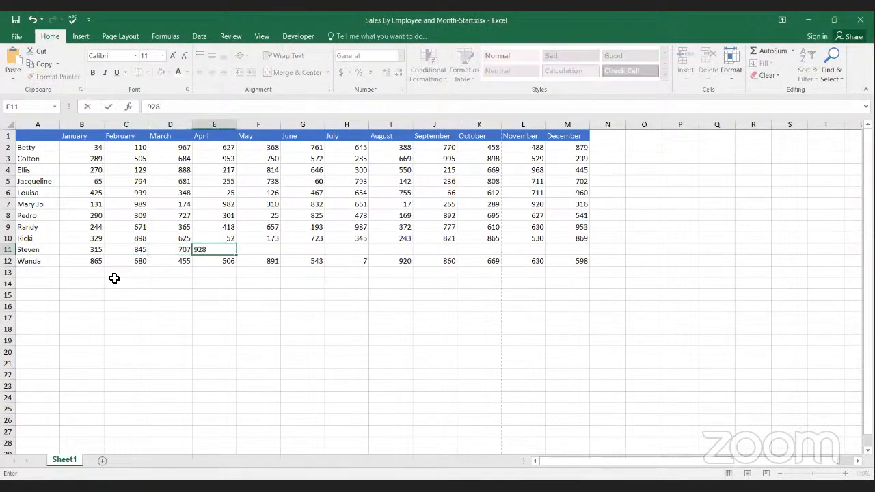
pyautogui.press('Tab')
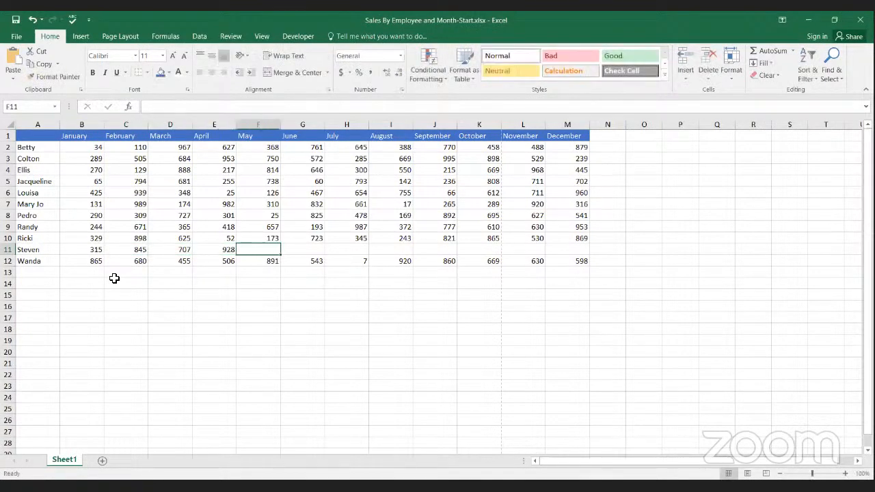
pyautogui.write('348')
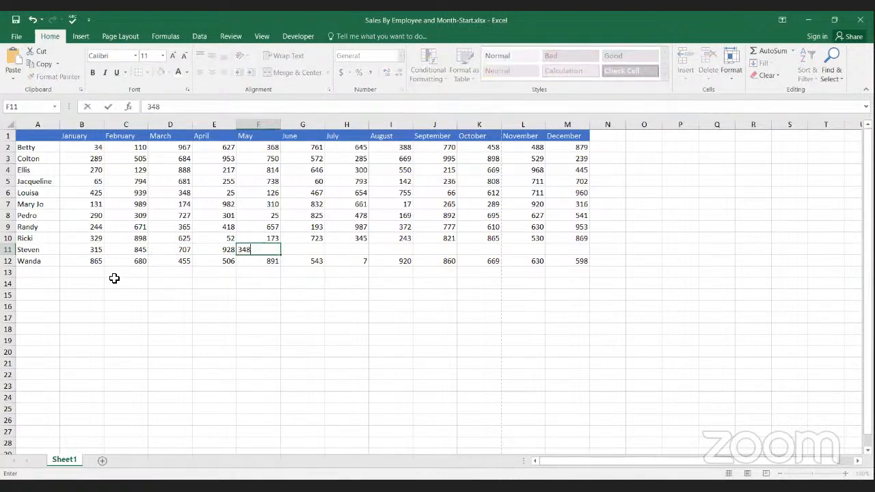
pyautogui.press('Tab')
# Step: Fill in the June to October sales in G11:K11 with 46, 47, 52, 687 and 786
pyautogui.write('46')
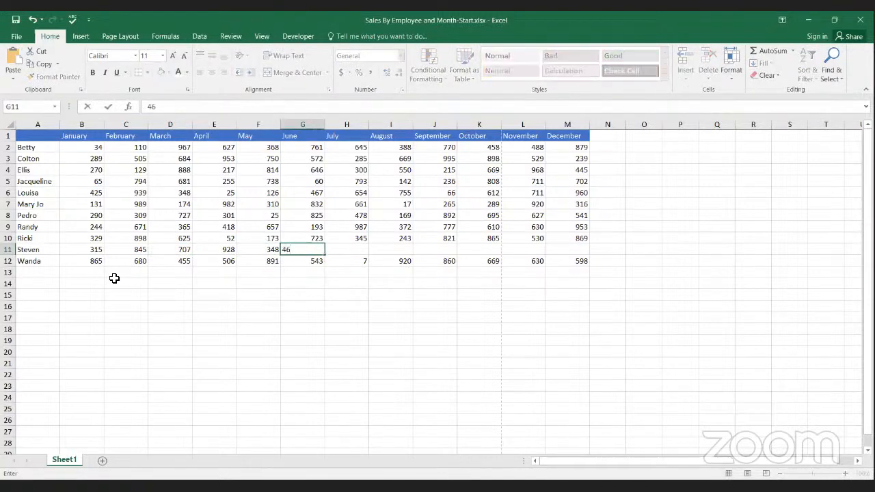
pyautogui.press('Tab')
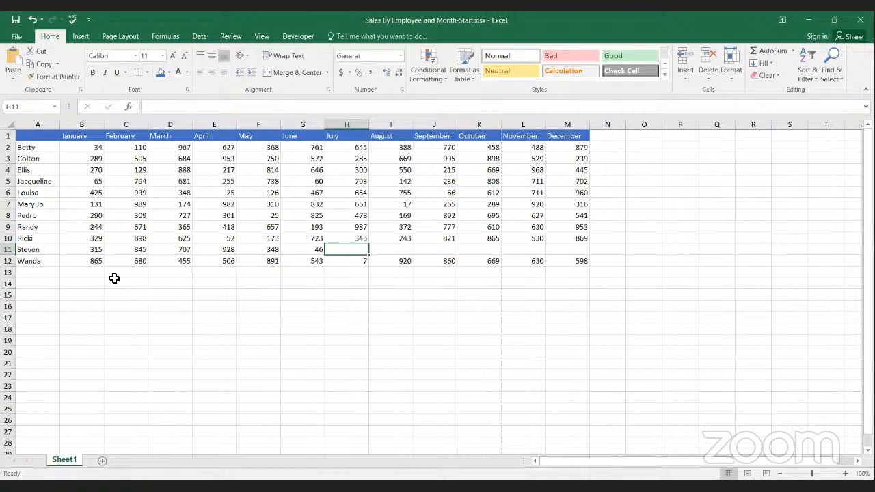
pyautogui.write('47')
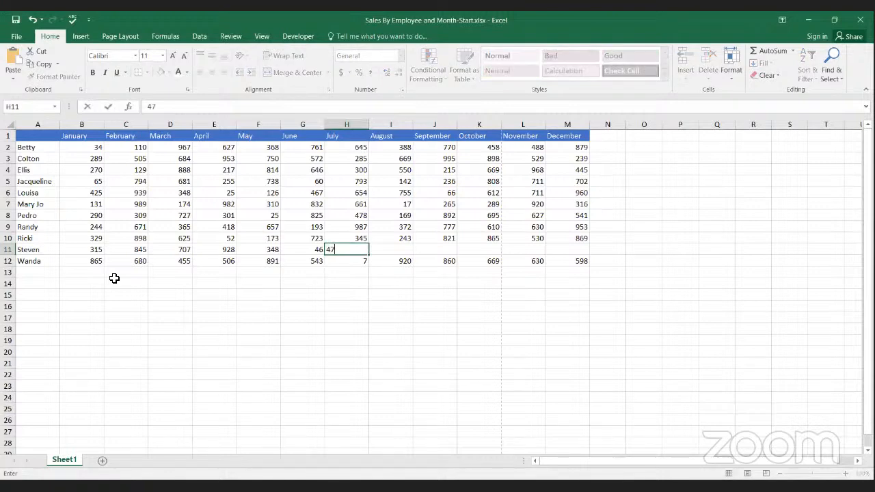
pyautogui.press('Tab')
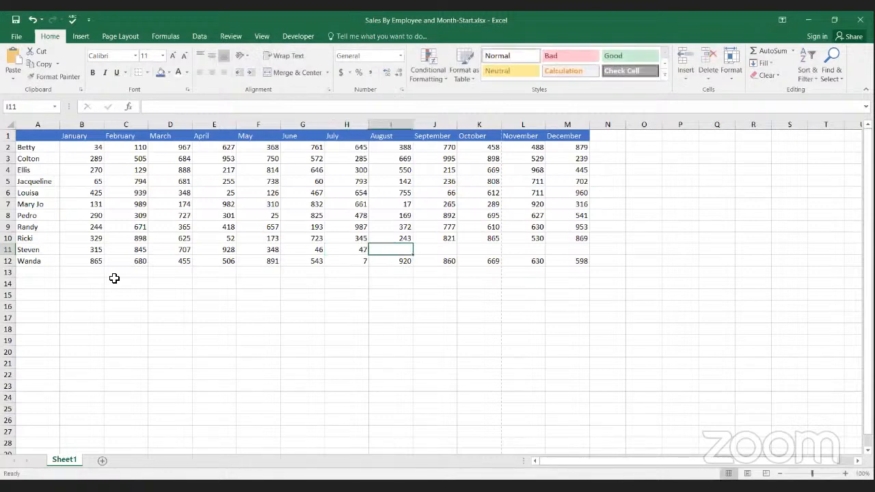
pyautogui.write('52')
pyautogui.press('Tab')
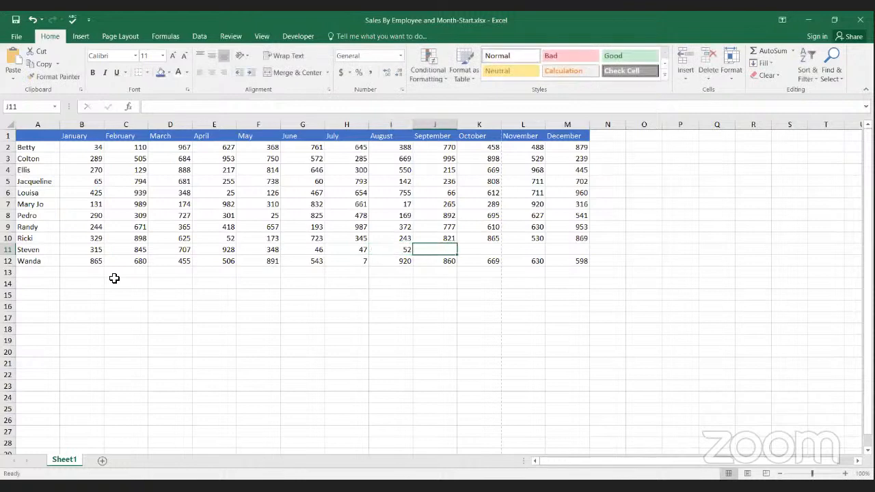
pyautogui.write('687')
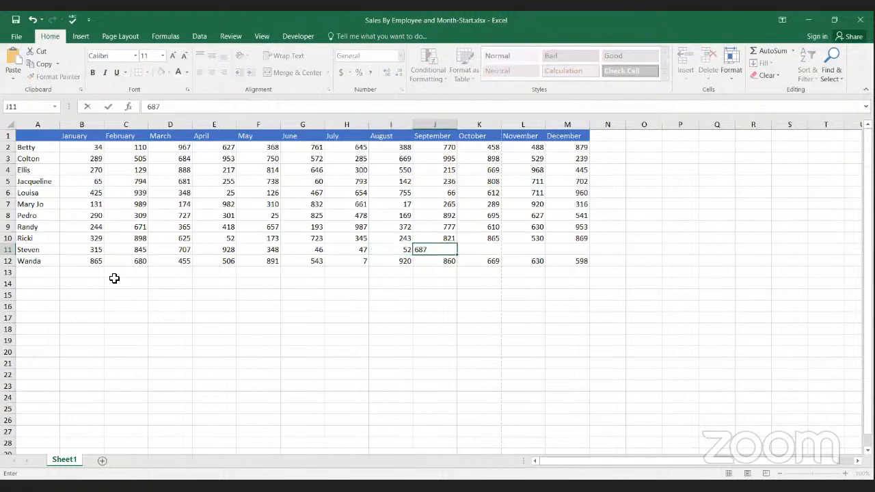
pyautogui.press('Tab')
pyautogui.write('78')
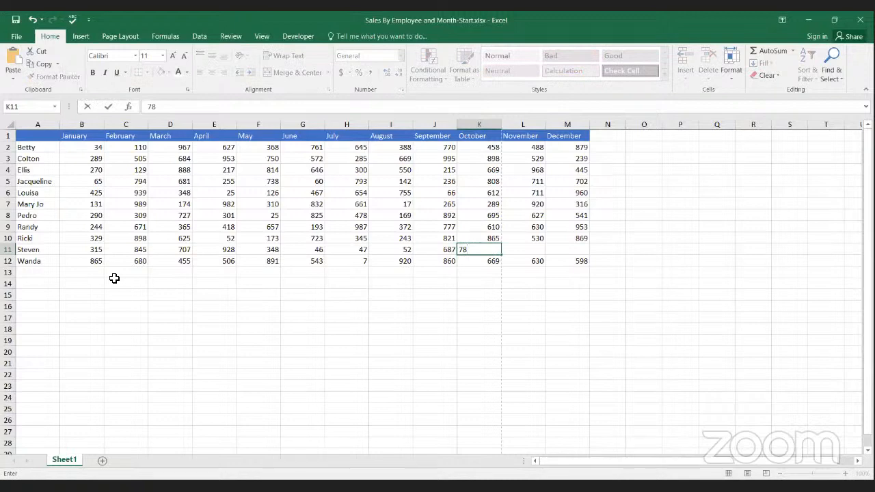
pyautogui.write('6')
pyautogui.press('Tab')
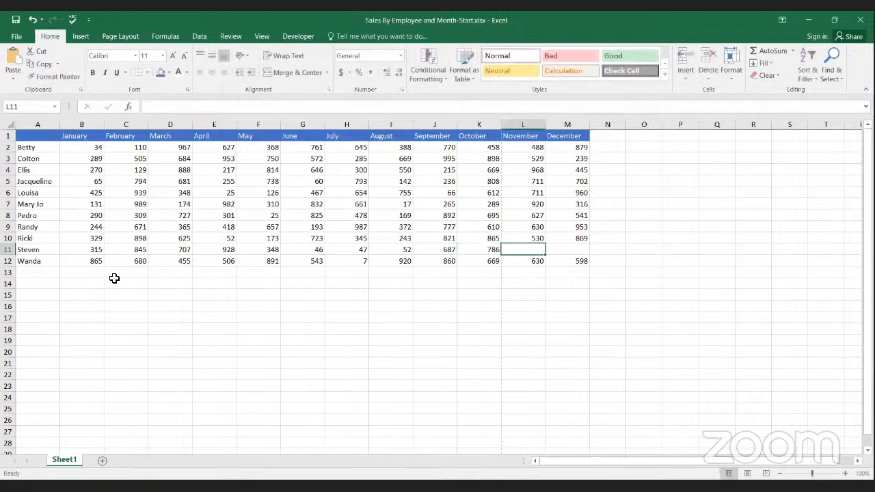
# Step: Enter the new employee's November and December sales in L11:M11 as 952 and 816
pyautogui.write('952')
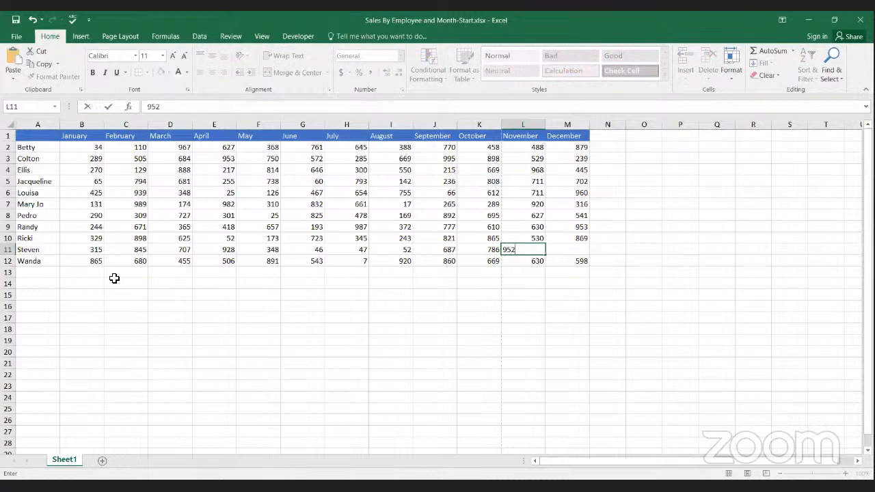
pyautogui.press('Tab')
pyautogui.write('816')
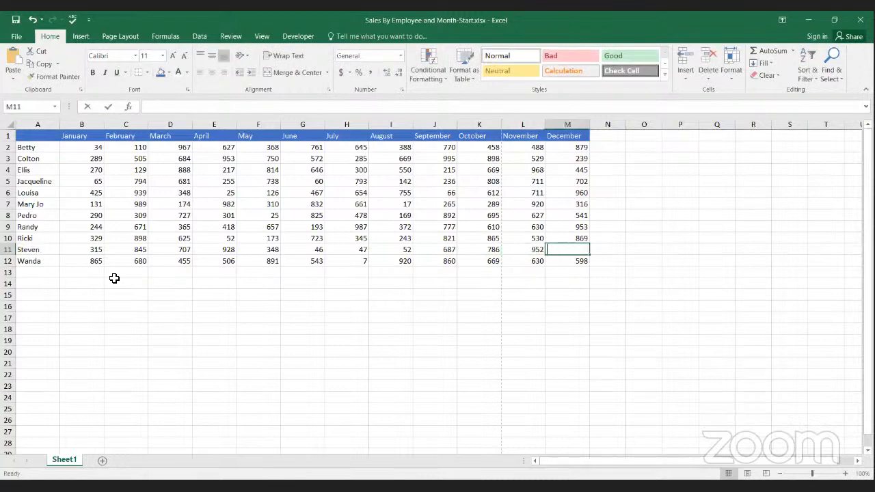
pyautogui.press('Return')
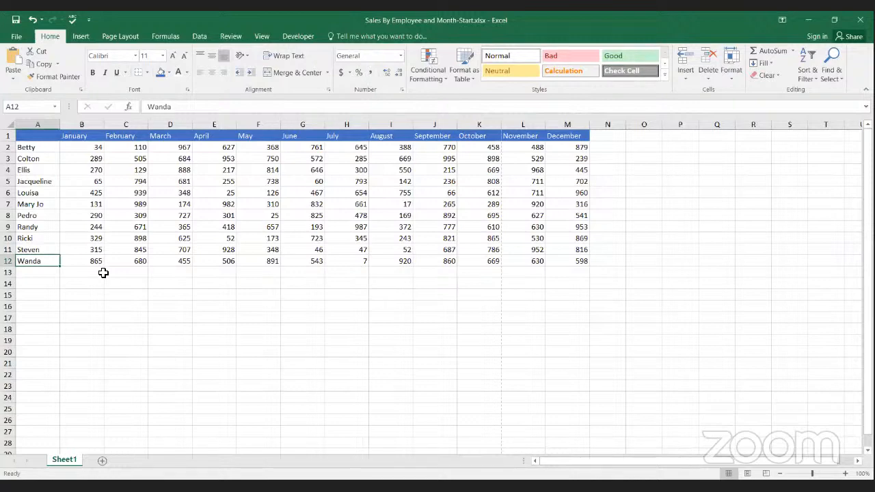
pyautogui.click(9, 250)
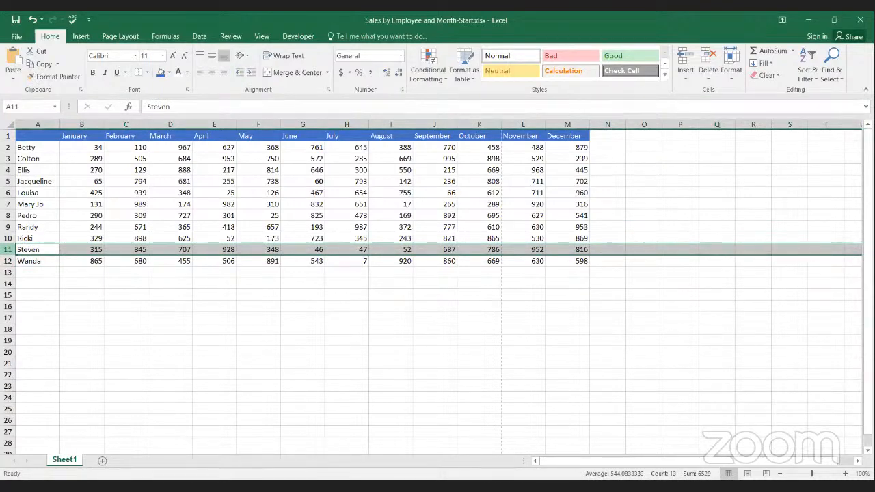
pyautogui.click(8, 261)
pyautogui.click(8, 250)
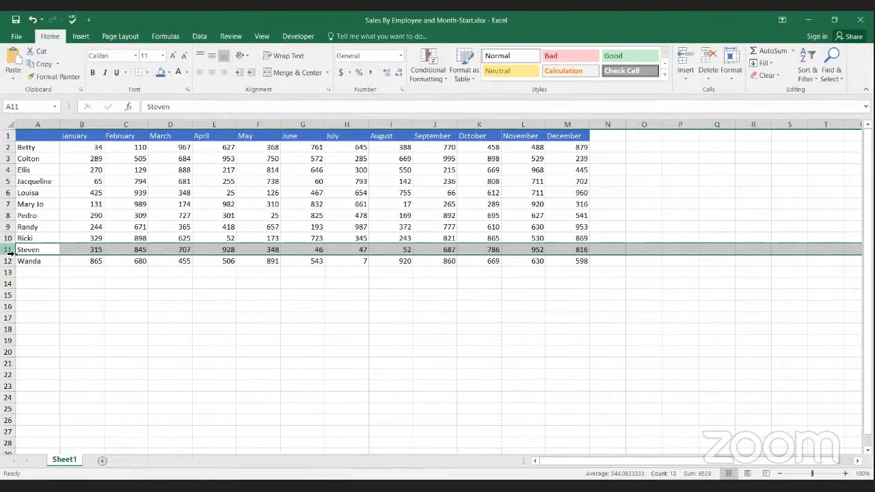
pyautogui.click(50, 252)
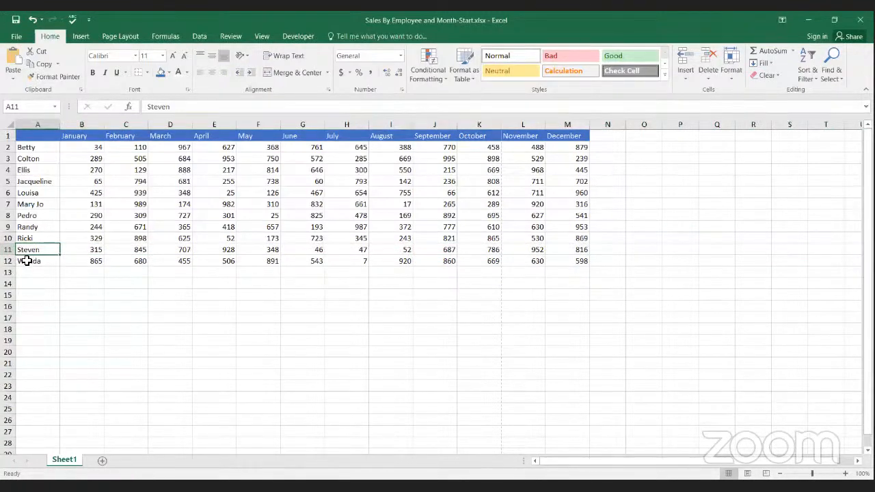
# Step: Change the font of the last employee's row, A12:M12, to Arial Rounded MT Bold
pyautogui.moveTo(27, 260); pyautogui.dragTo(580, 258)
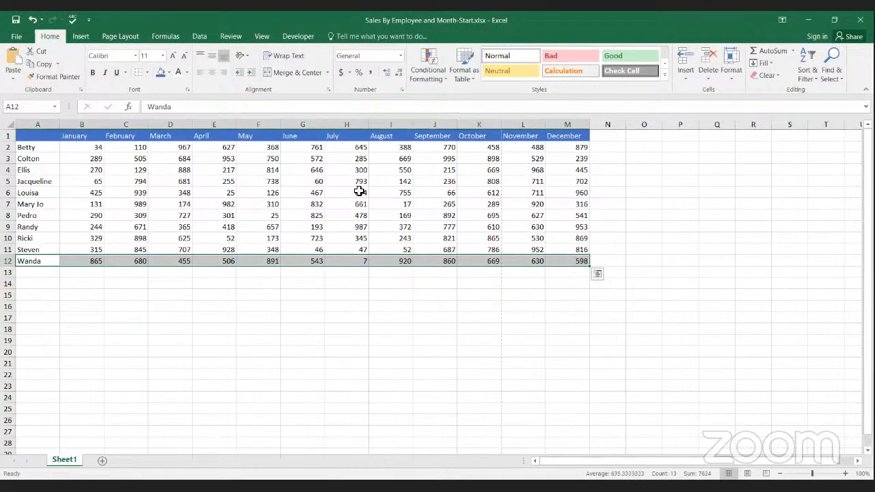
pyautogui.click(136, 55)
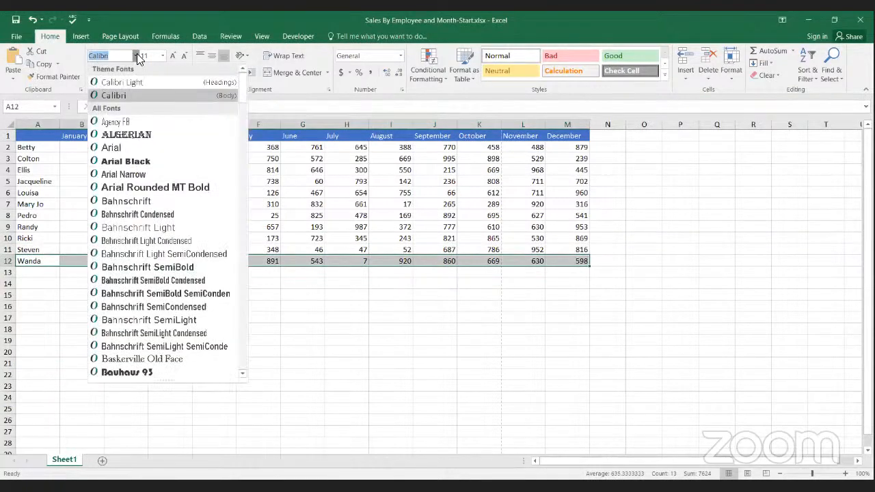
pyautogui.click(130, 188)
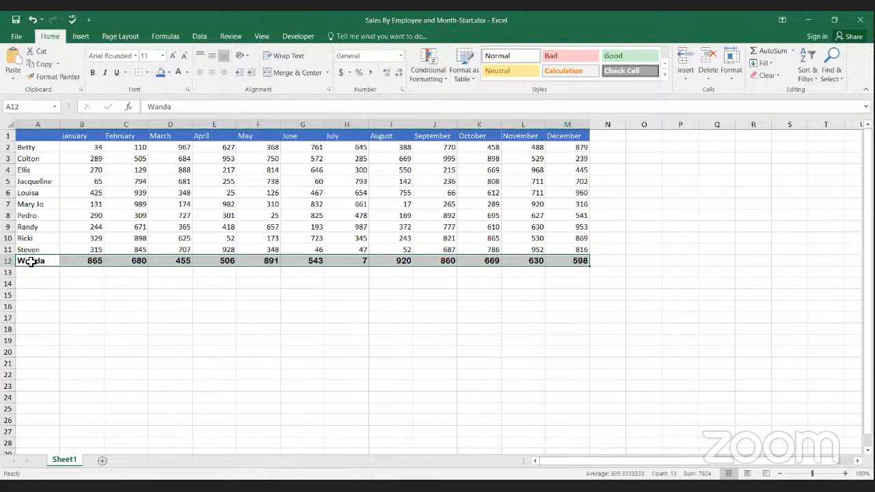
# Step: Insert a blank row at row 12, above the last employee, and enter another employee's first name in A12
pyautogui.hotkey('shift', 'space')
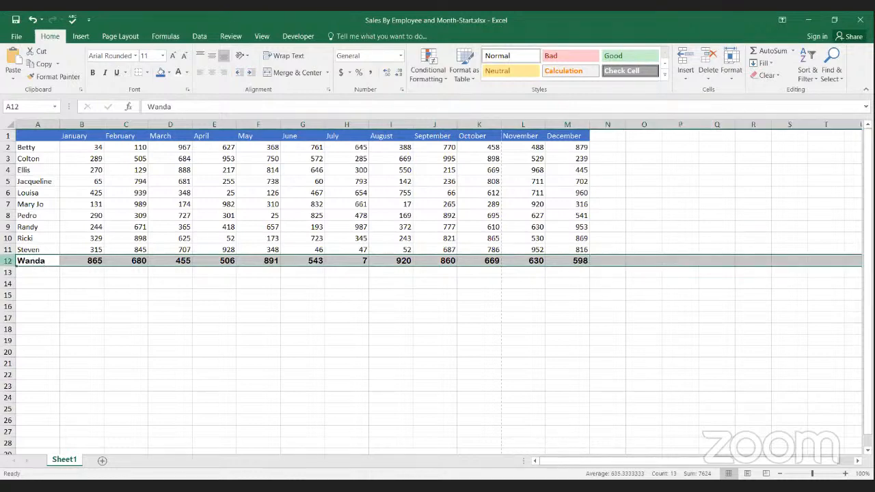
pyautogui.click(684, 62)
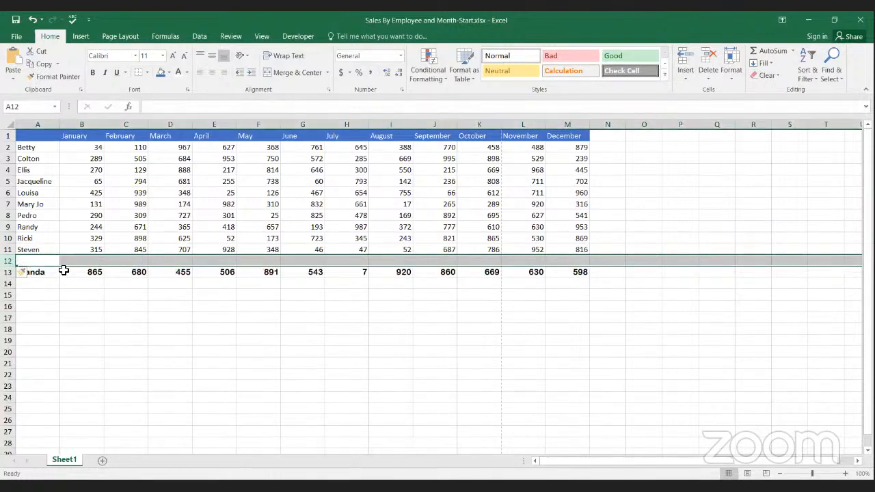
pyautogui.click(42, 262)
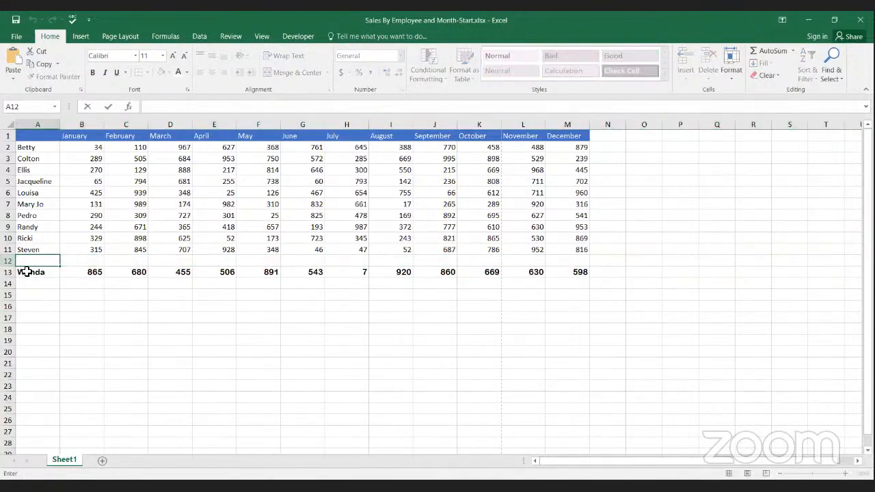
pyautogui.write('Trevor')
pyautogui.press('Return')
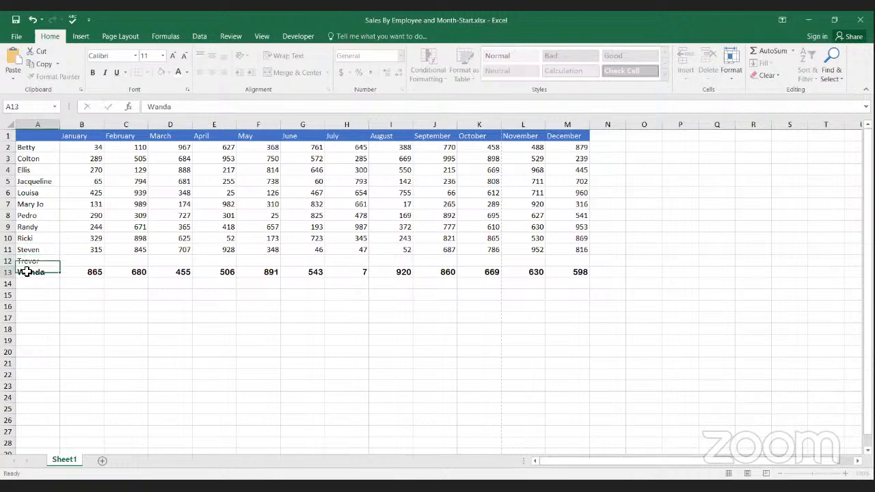
pyautogui.press('Up')
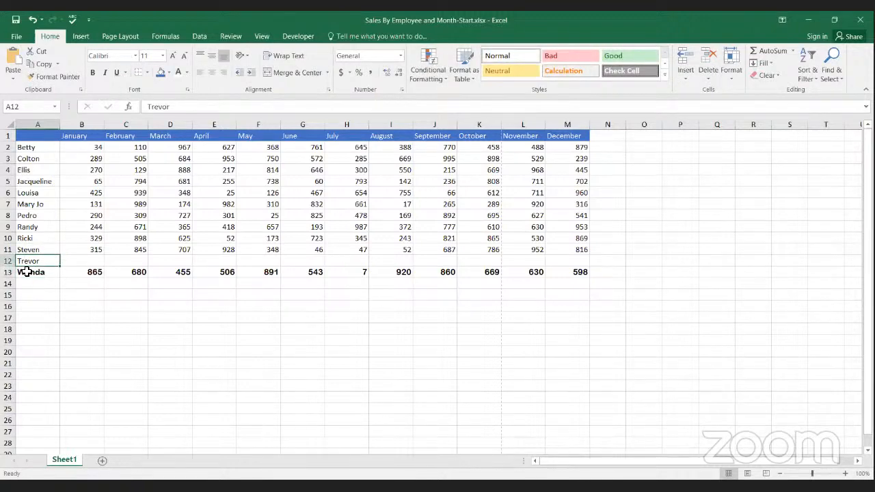
pyautogui.press('Up')
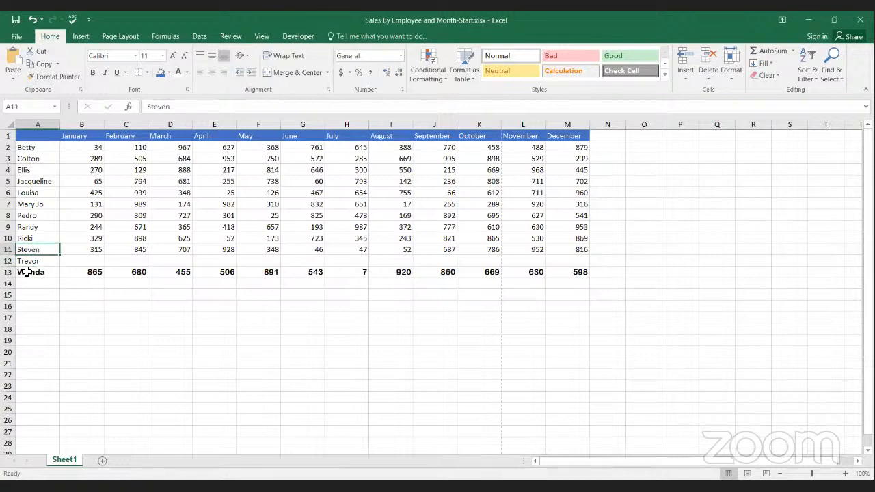
pyautogui.press('Down')
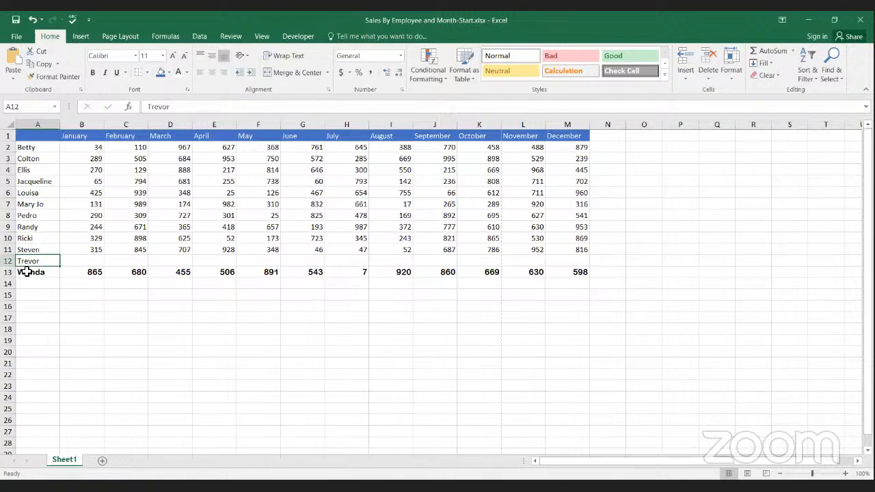
pyautogui.press('Up')
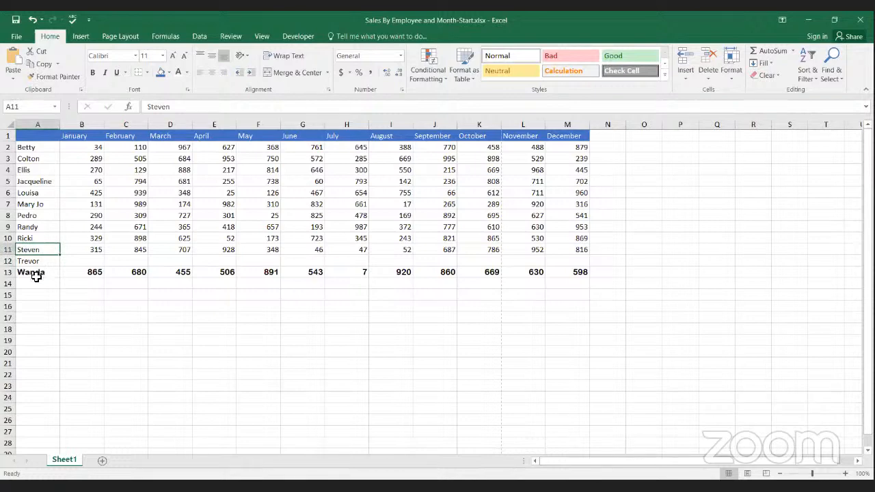
# Step: Undo the name entry in A12, the row insertion and the font change on the last employee's row
pyautogui.click(31, 20)
pyautogui.click(30, 19)
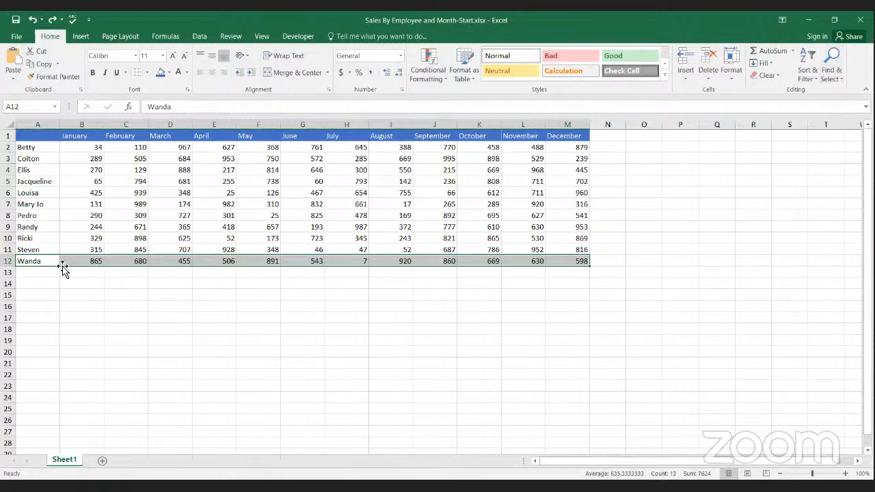
# Step: Use Find to locate the first listed employee's name in the worksheet, and close the search dialog
pyautogui.click(104, 229)
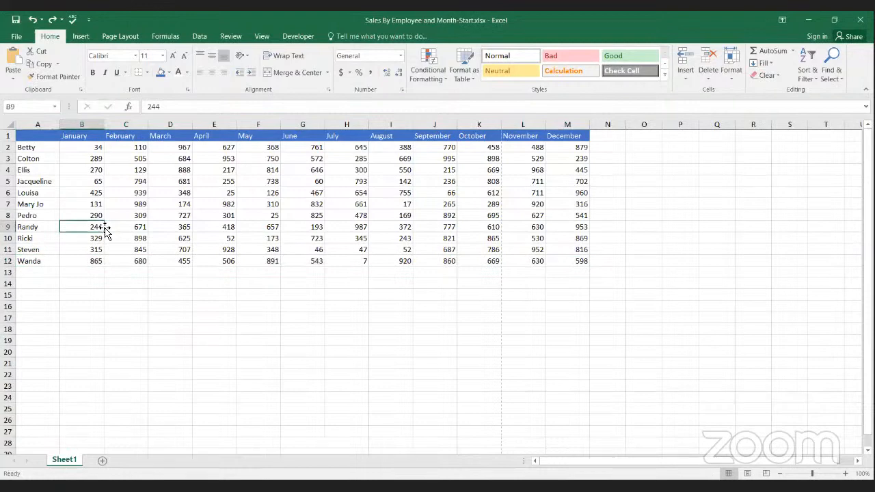
pyautogui.click(835, 67)
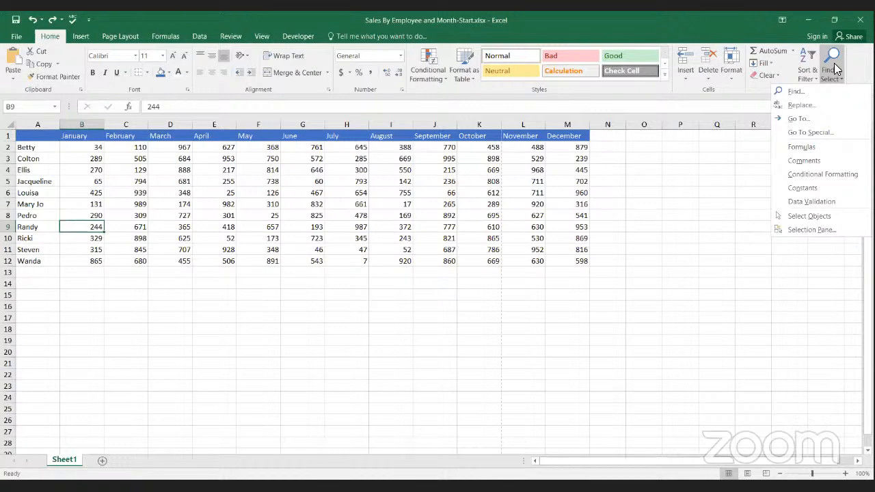
pyautogui.click(796, 93)
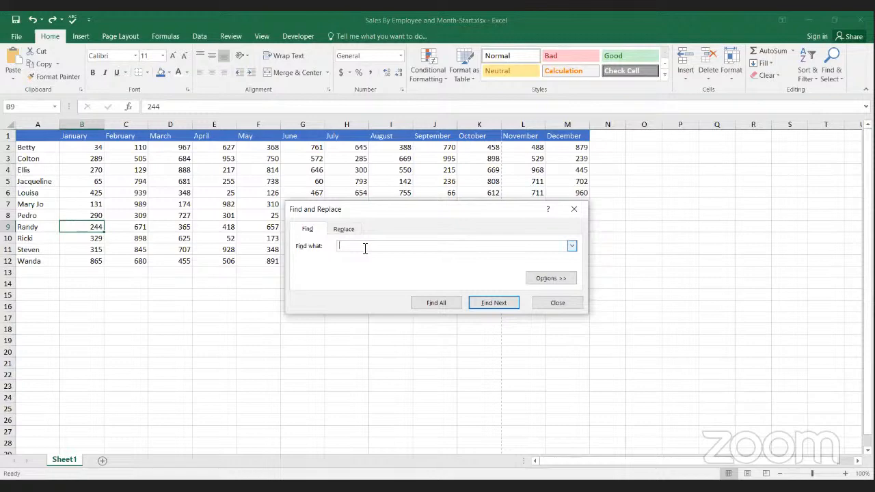
pyautogui.write('Betty')
pyautogui.press('Return')
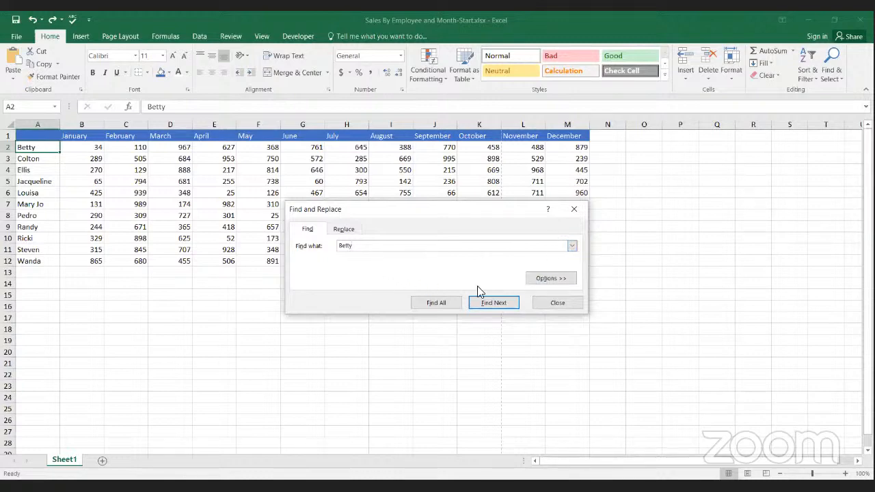
pyautogui.click(554, 305)
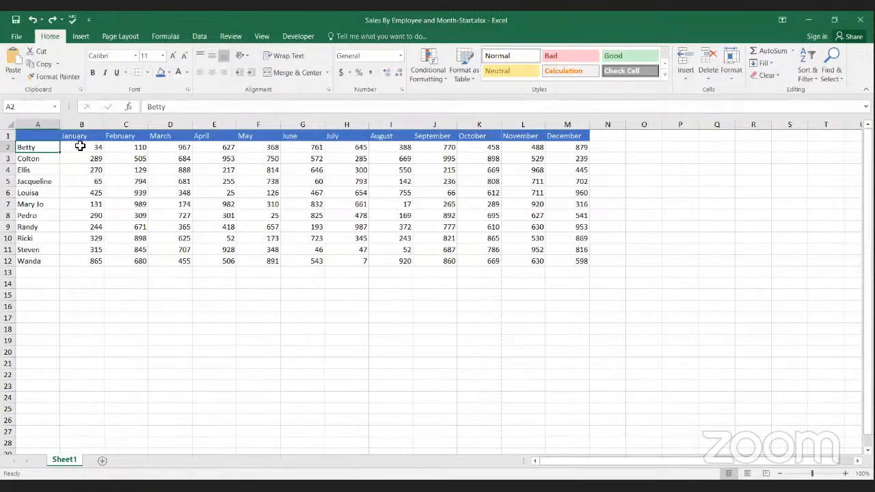
# Step: Insert a blank column at column B, before the January column
pyautogui.click(553, 252)
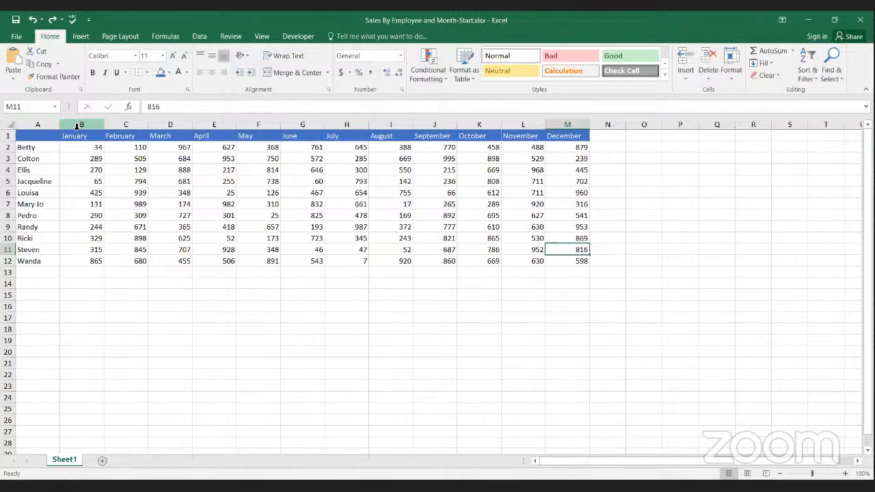
pyautogui.click(77, 127)
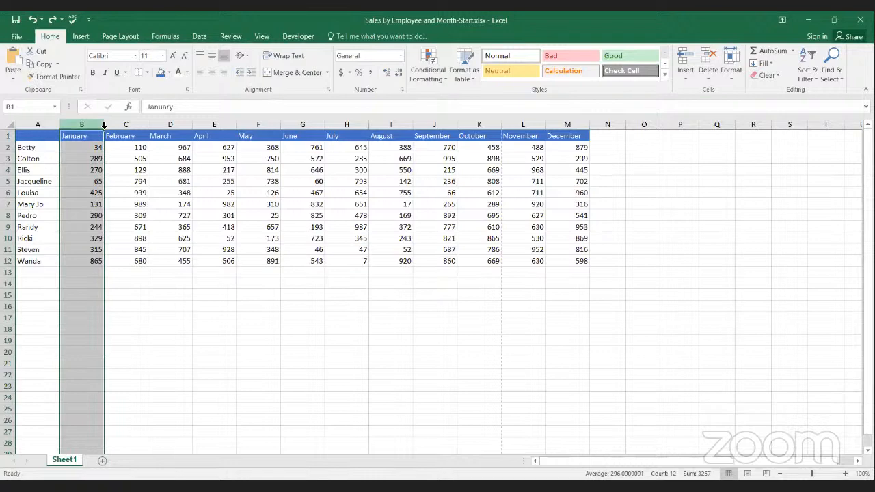
pyautogui.click(683, 60)
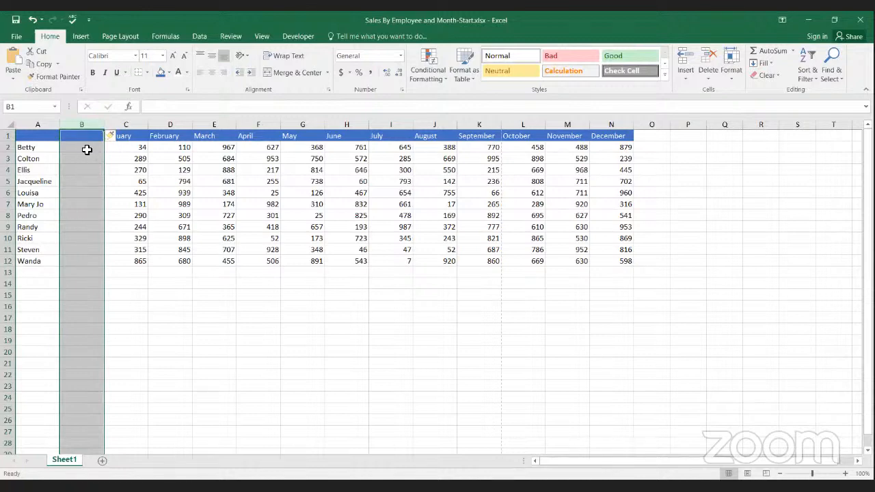
pyautogui.click(122, 173)
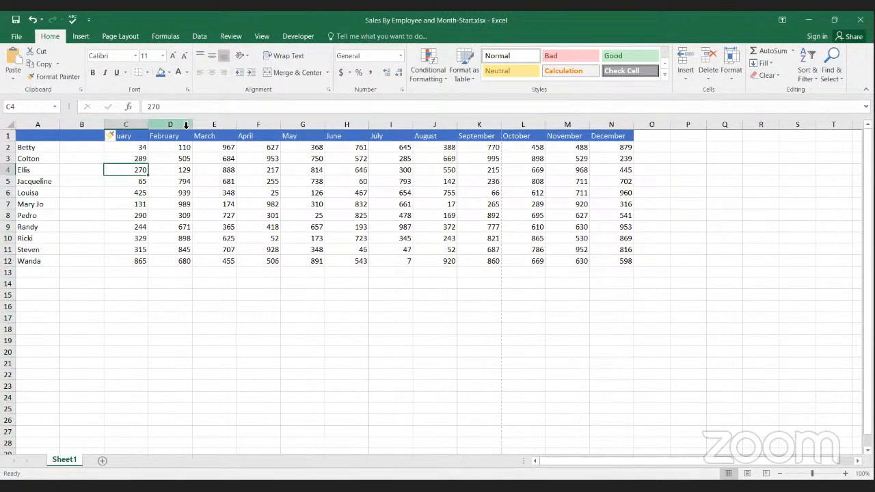
# Step: Enter the header Total Sales in B1
pyautogui.doubleClick(93, 136)
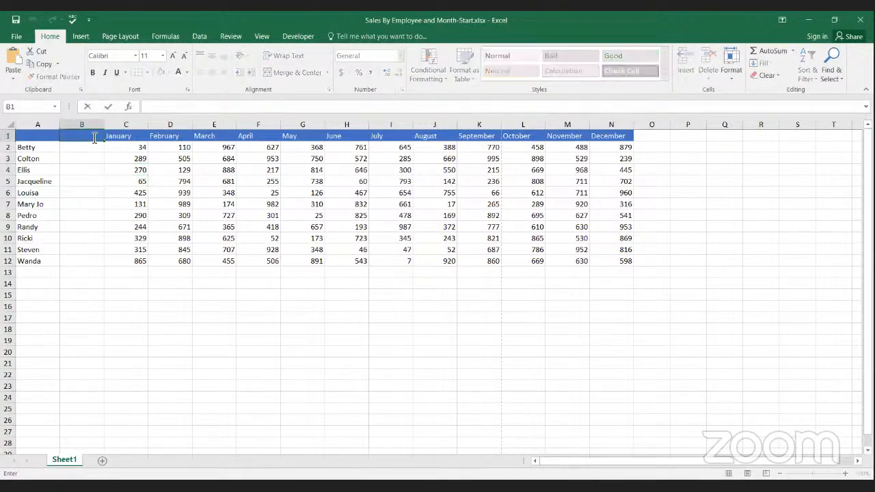
pyautogui.write('Total Sales')
pyautogui.press('Return')
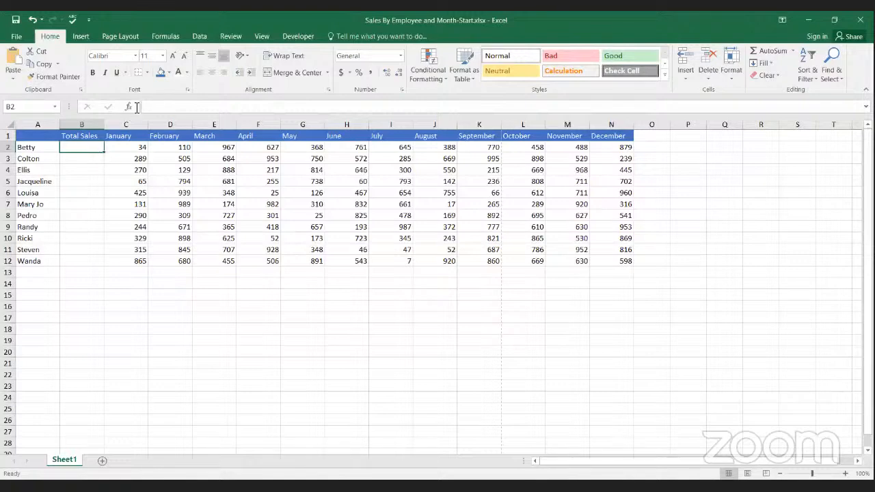
# Step: Total the first employee's January to December sales in B2 with AutoSum, using the formula =SUM(C2:N2)
pyautogui.click(776, 49)
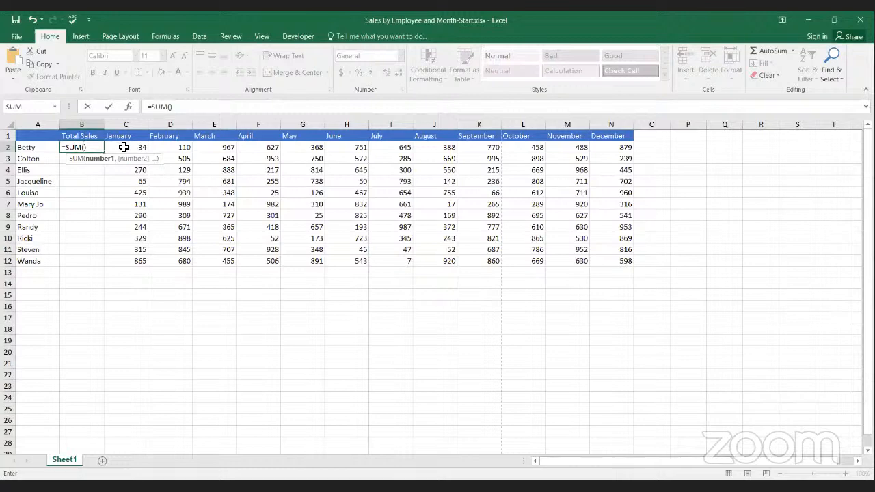
pyautogui.click(124, 147)
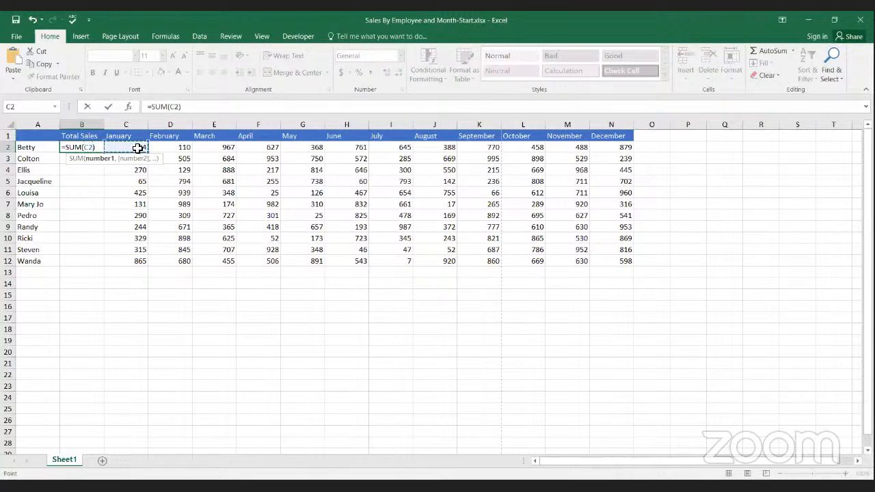
pyautogui.moveTo(137, 148); pyautogui.dragTo(151, 147)
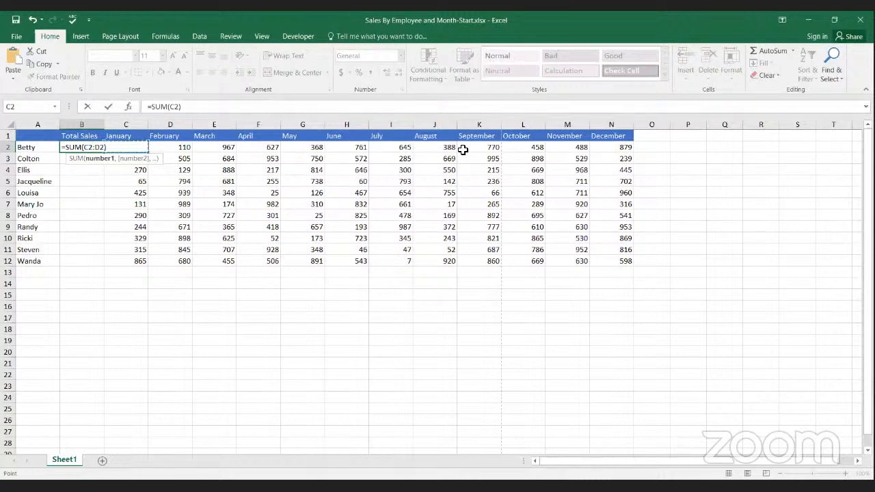
pyautogui.moveTo(462, 149); pyautogui.dragTo(592, 144)
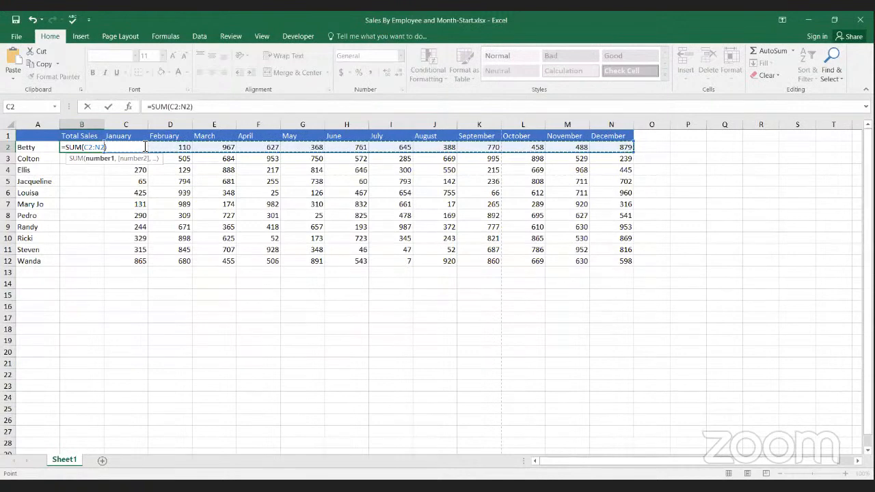
pyautogui.press('Return')
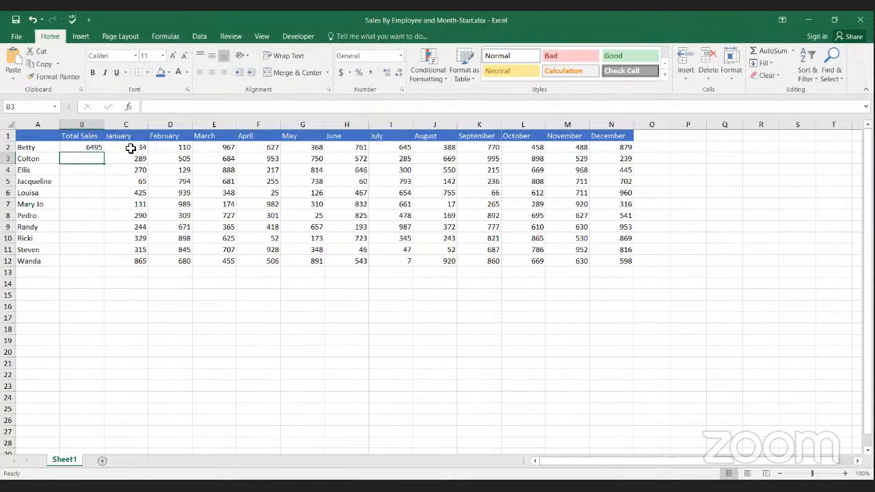
pyautogui.click(130, 148)
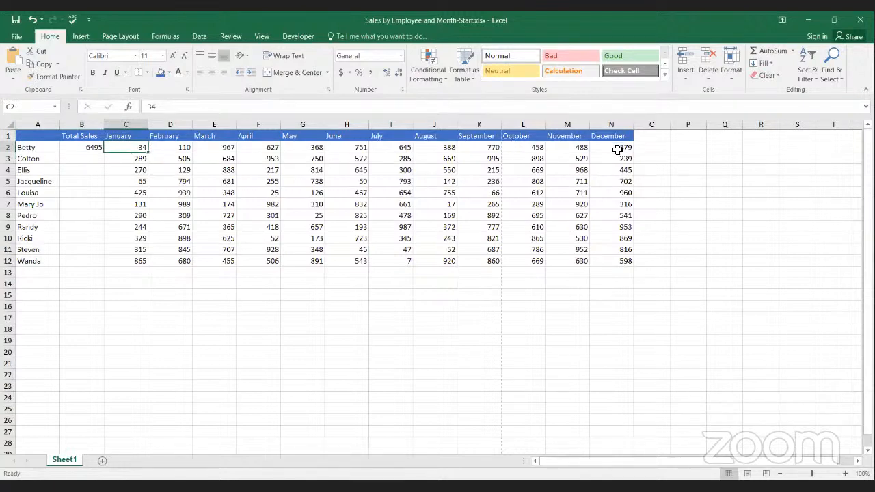
# Step: Enter the formula =SUM(C3:N3) in B3 to total the second employee's January to December sales
pyautogui.click(80, 149)
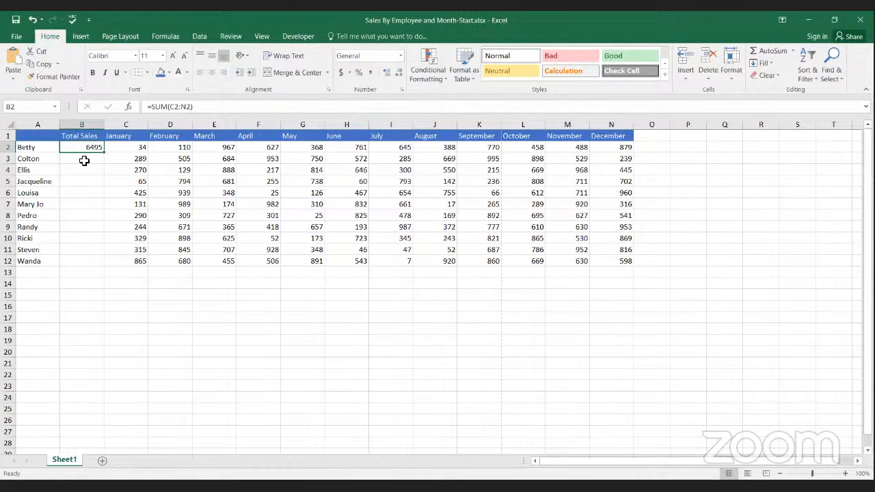
pyautogui.click(84, 161)
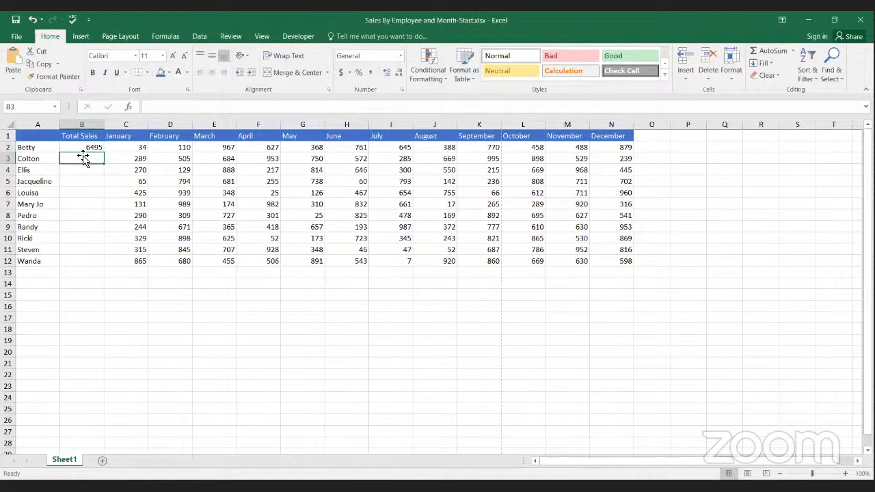
pyautogui.click(84, 148)
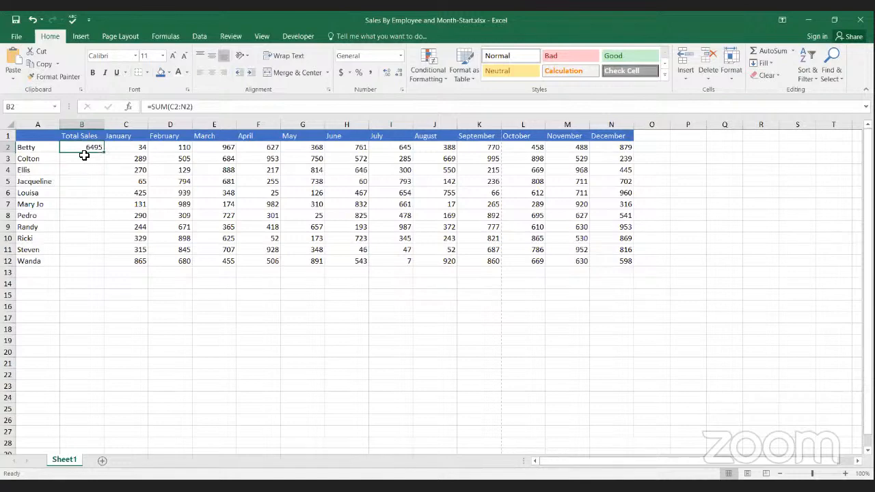
pyautogui.click(84, 160)
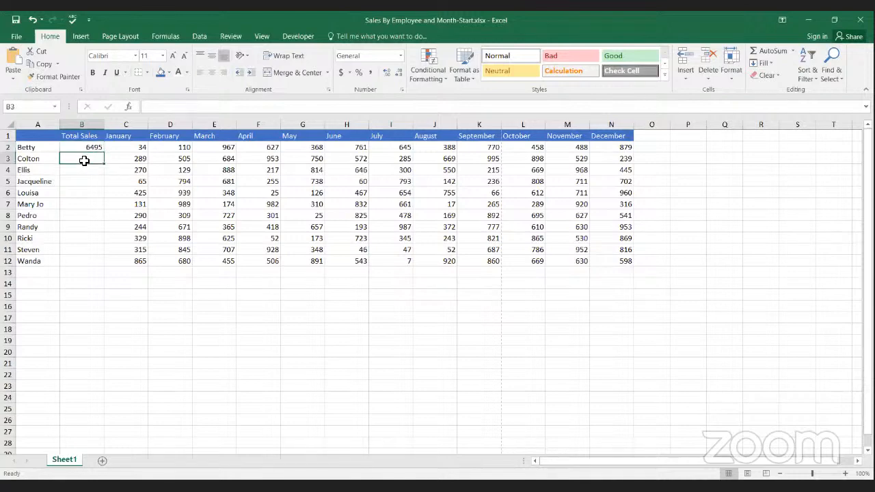
pyautogui.write('=')
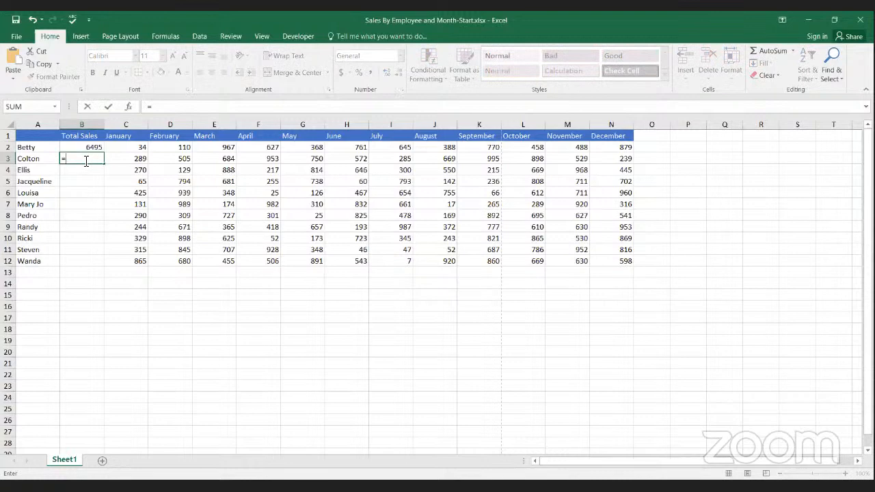
pyautogui.write('sum')
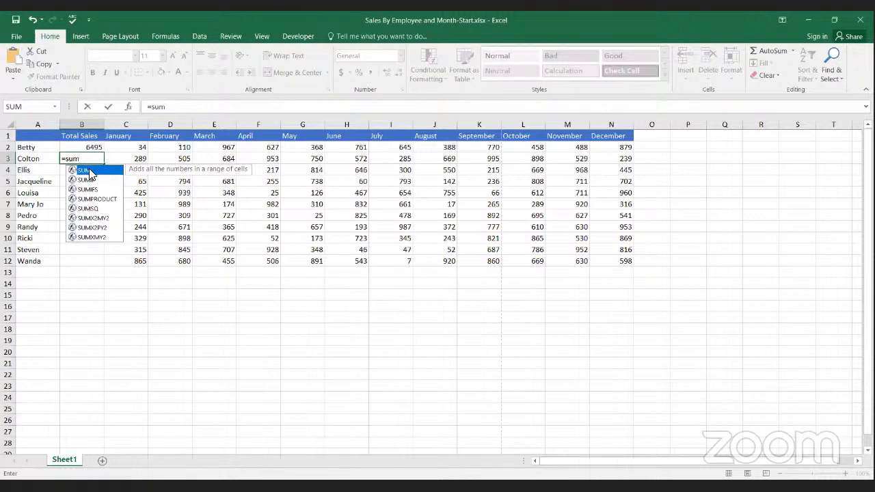
pyautogui.doubleClick(89, 170)
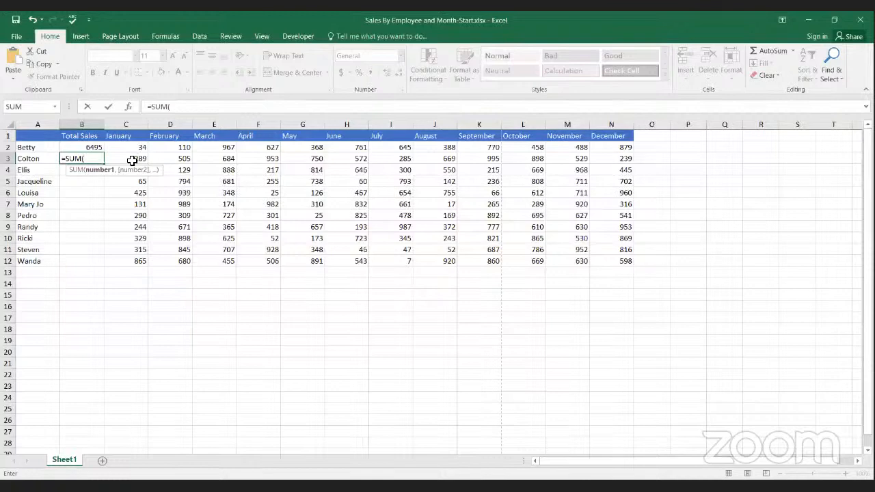
pyautogui.write('c3')
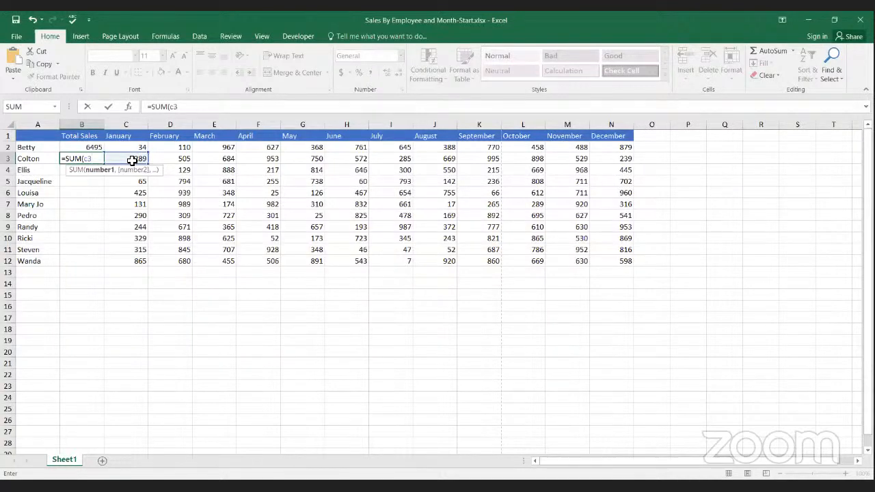
pyautogui.write(':n')
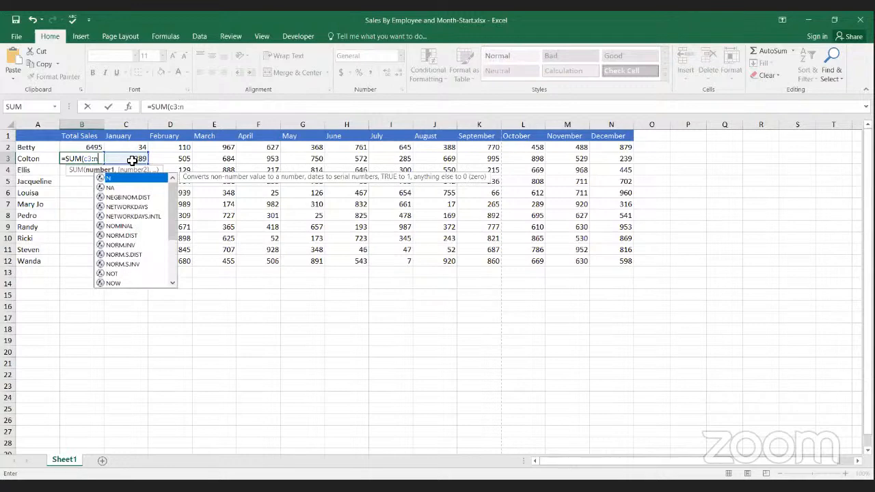
pyautogui.write('3')
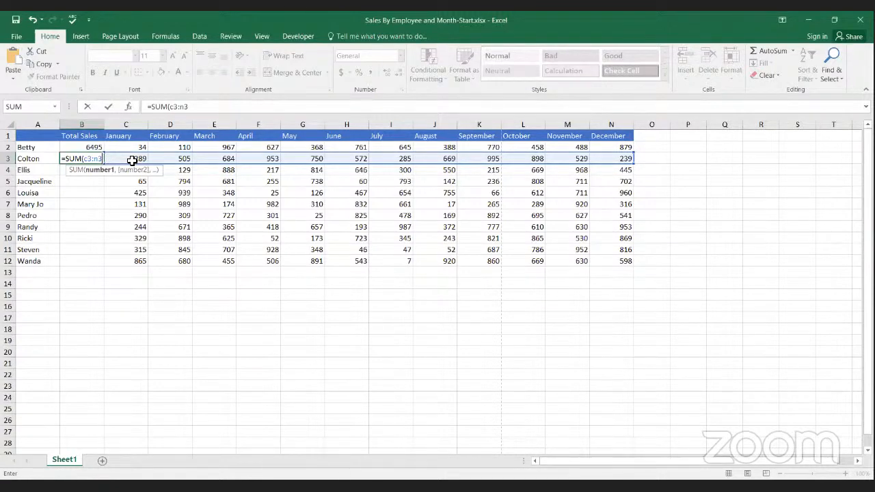
pyautogui.write(')')
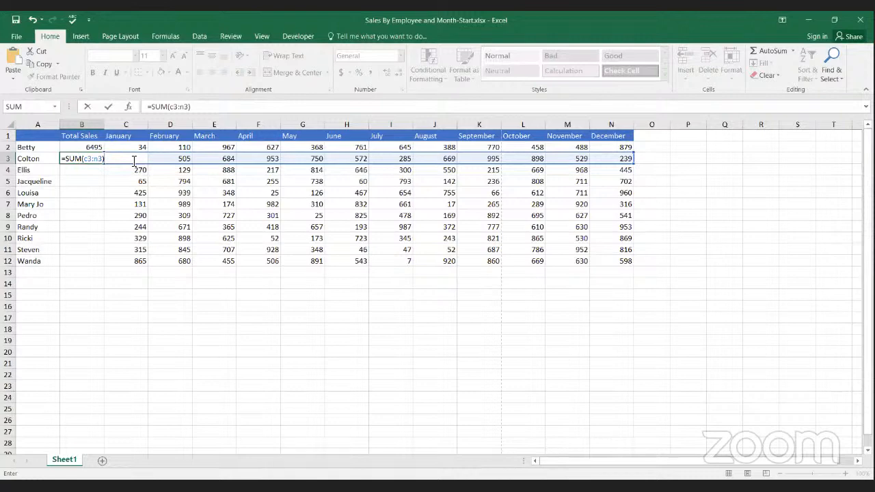
pyautogui.press('Return')
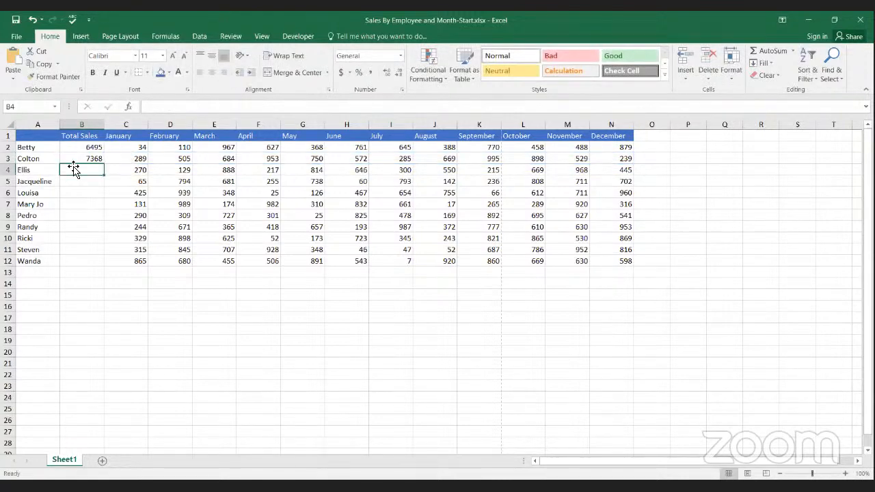
# Step: Fill the SUM formula from B3 down the Total Sales column through B12
pyautogui.click(125, 162)
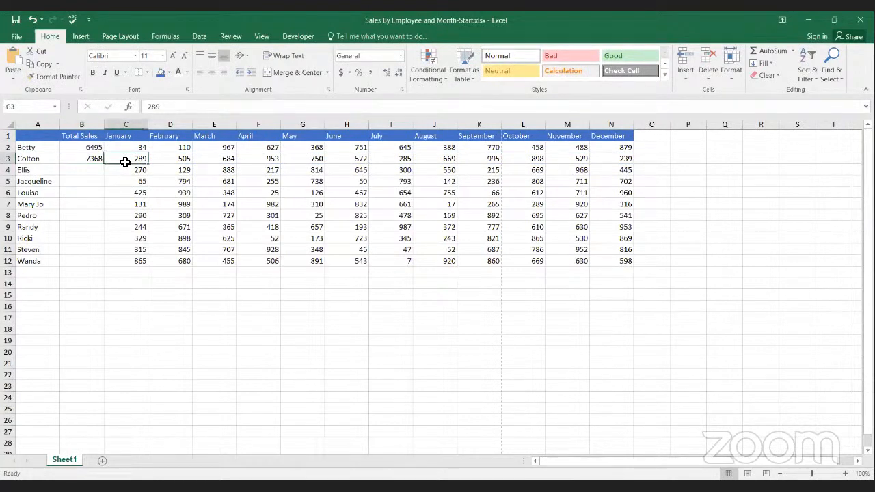
pyautogui.click(612, 160)
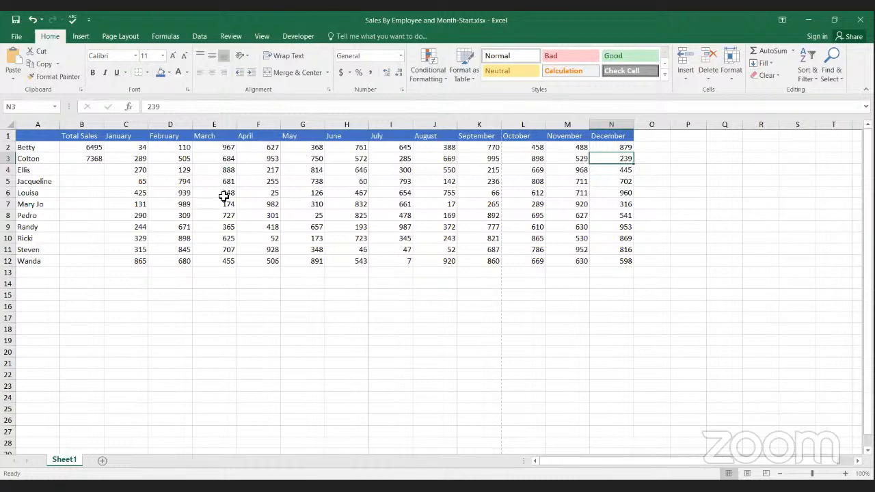
pyautogui.click(82, 160)
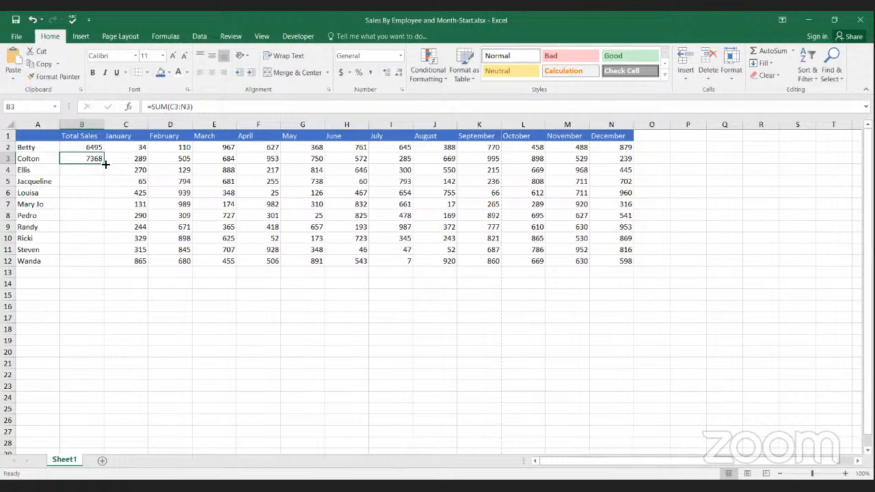
pyautogui.moveTo(106, 164); pyautogui.dragTo(100, 269)
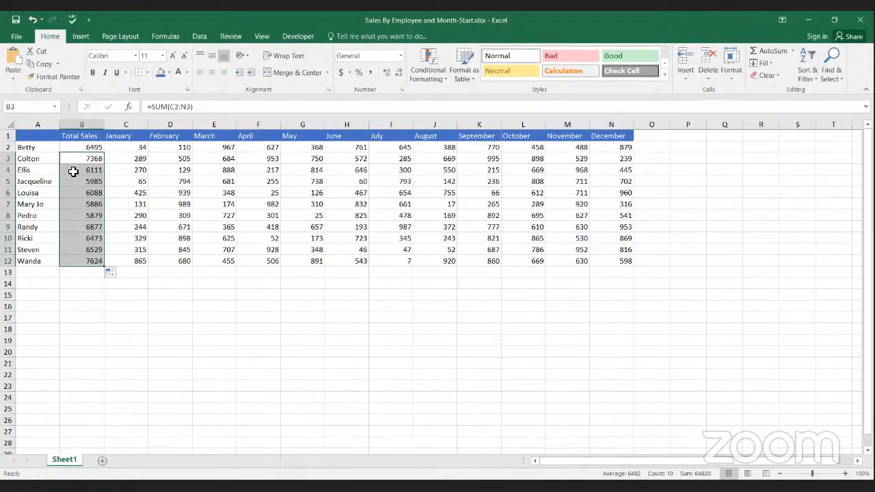
# Step: Check how the row references adjust in the copied SUM formulas between B4 and B10, compared with B3
pyautogui.click(74, 171)
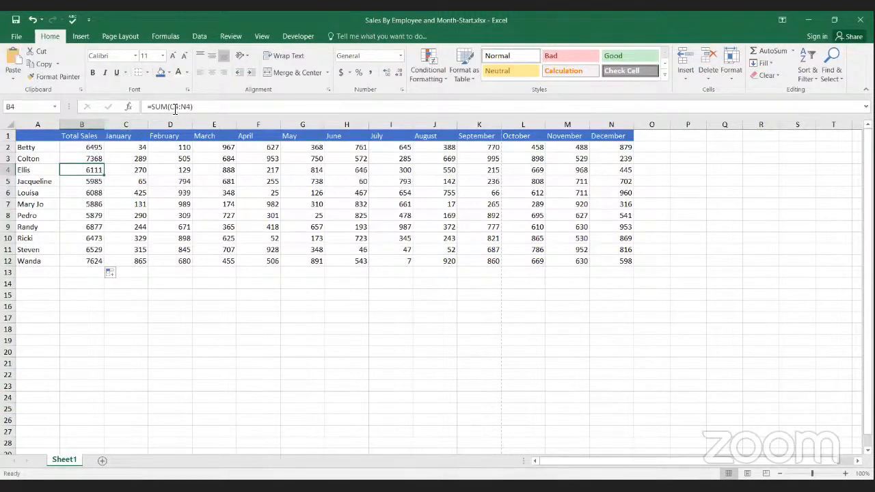
pyautogui.click(79, 183)
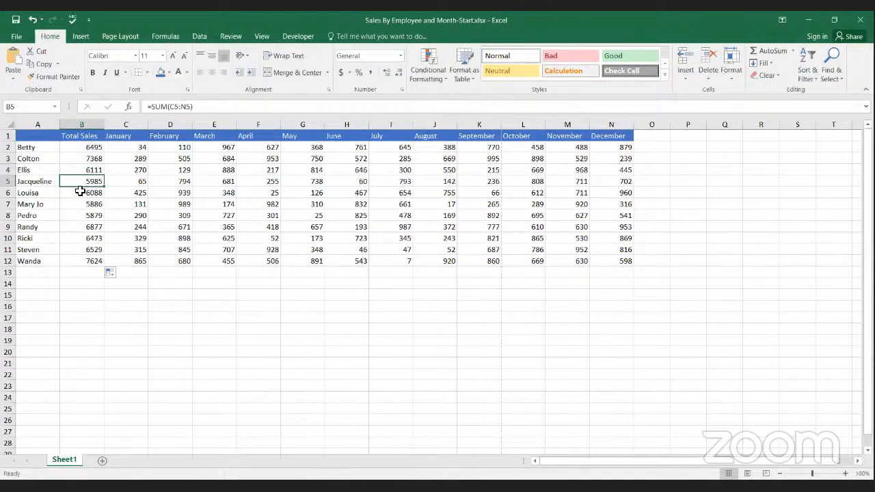
pyautogui.click(80, 192)
pyautogui.click(79, 207)
pyautogui.click(77, 217)
pyautogui.click(76, 235)
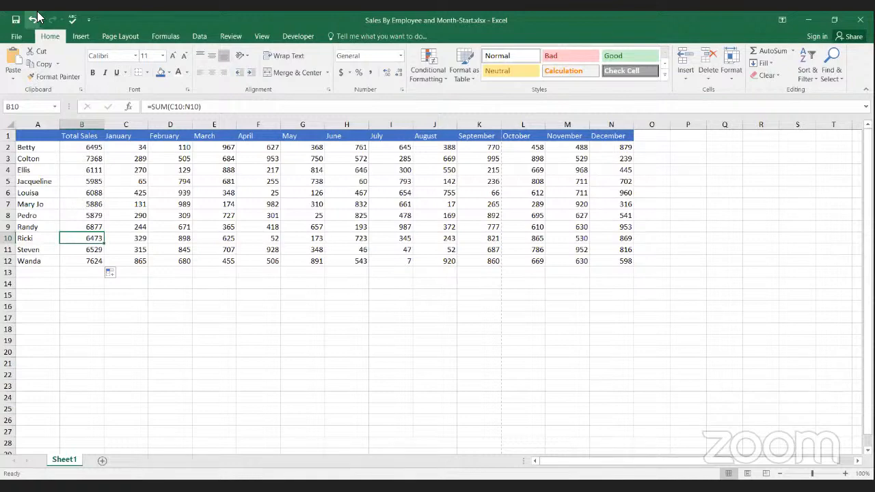
pyautogui.click(76, 160)
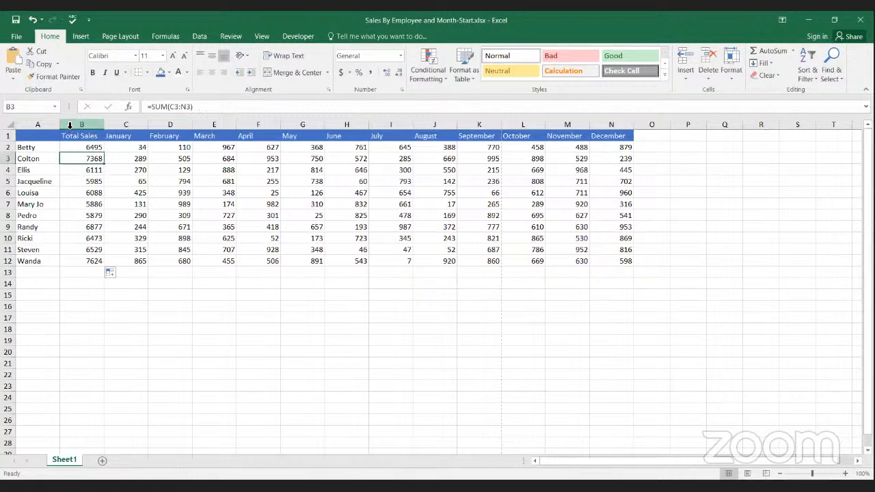
# Step: Insert a blank column before the Total Sales column and undo the insertion
pyautogui.click(72, 124)
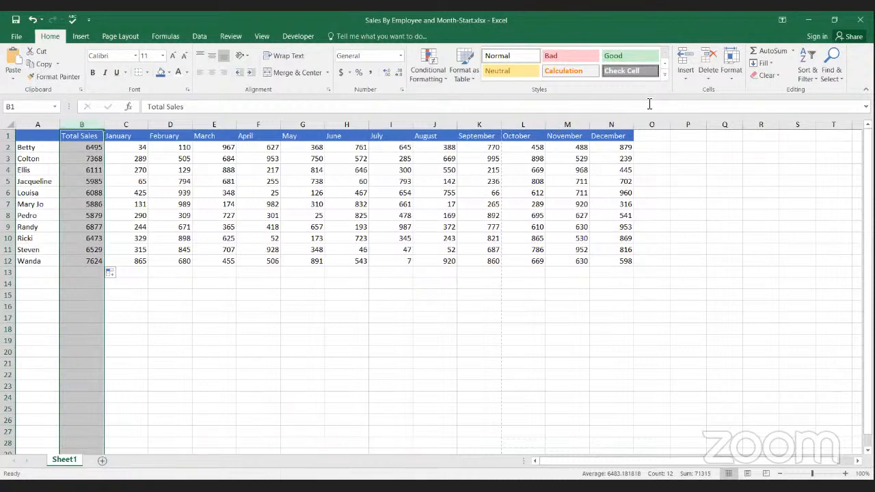
pyautogui.click(685, 60)
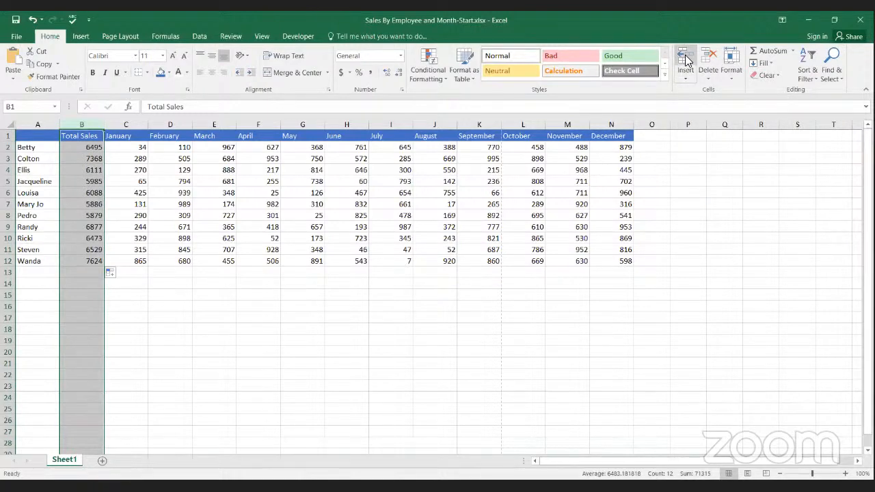
pyautogui.click(686, 61)
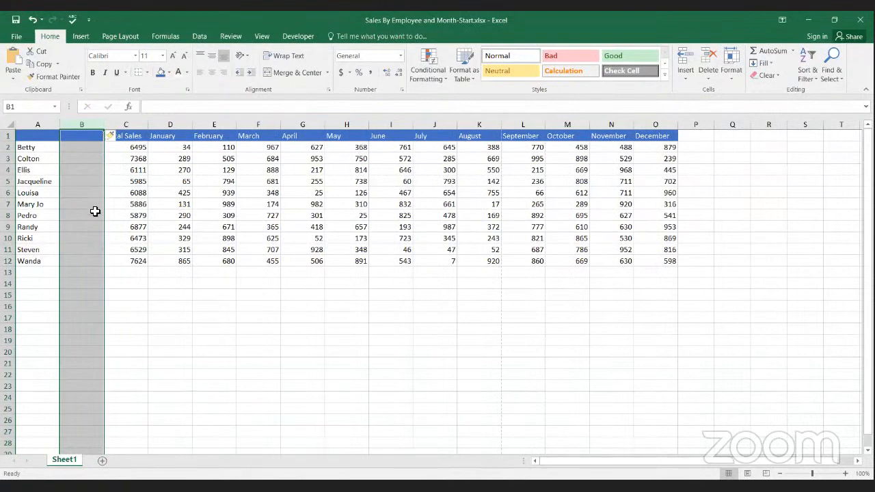
pyautogui.click(88, 167)
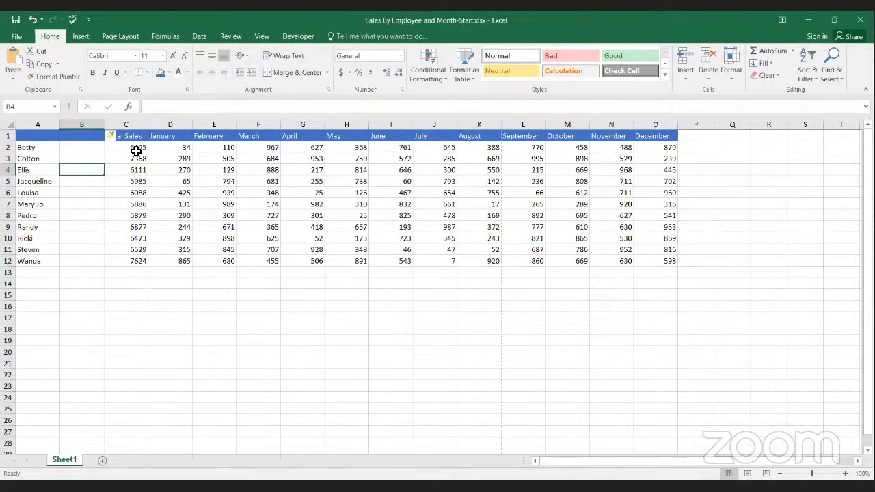
pyautogui.hotkey('ctrl', 'space')
pyautogui.hotkey('ctrl', '-')
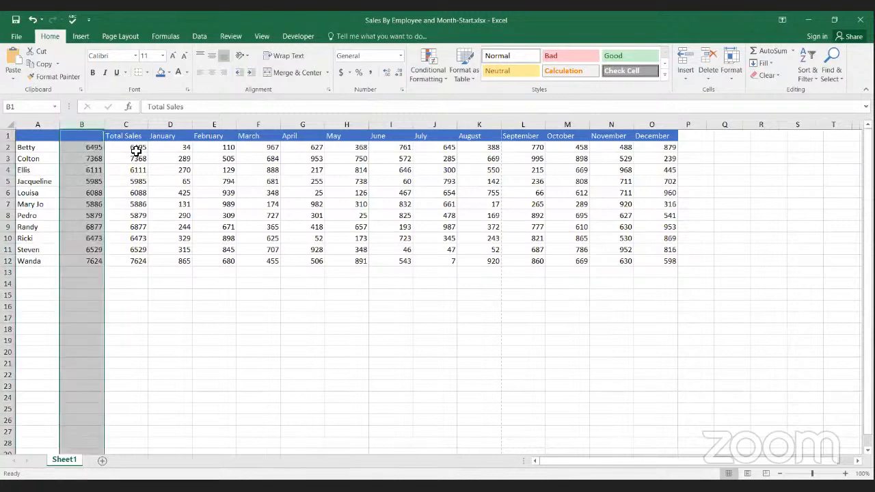
pyautogui.click(82, 159)
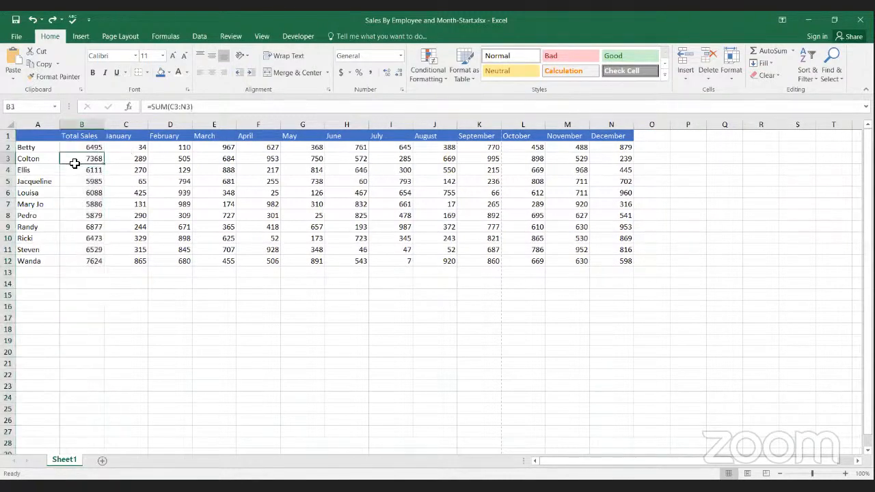
pyautogui.click(82, 149)
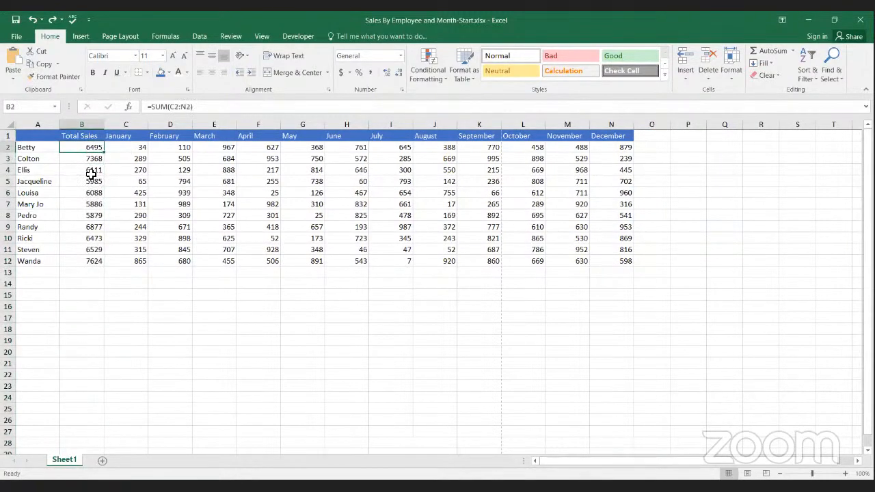
# Step: Undo the fill of the totals below B3, keeping the SUM formula in B3 itself
pyautogui.hotkey('ctrl', 'z')
pyautogui.hotkey('ctrl', 'z')
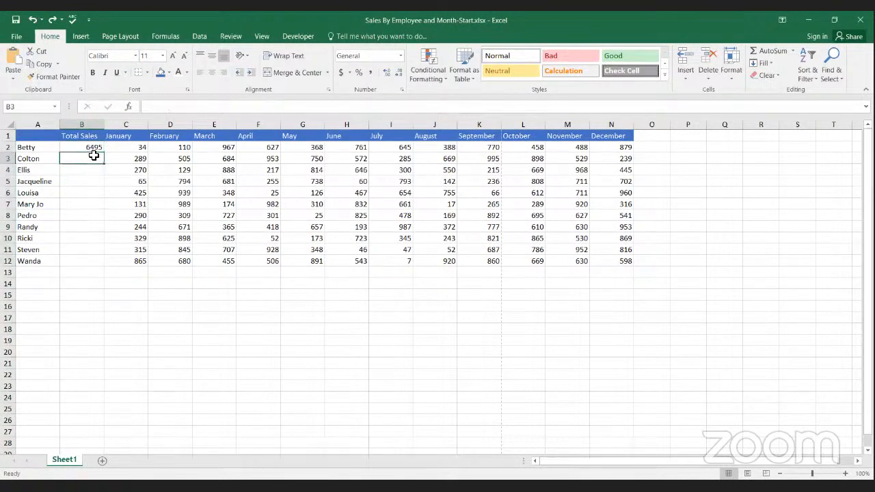
pyautogui.click(52, 21)
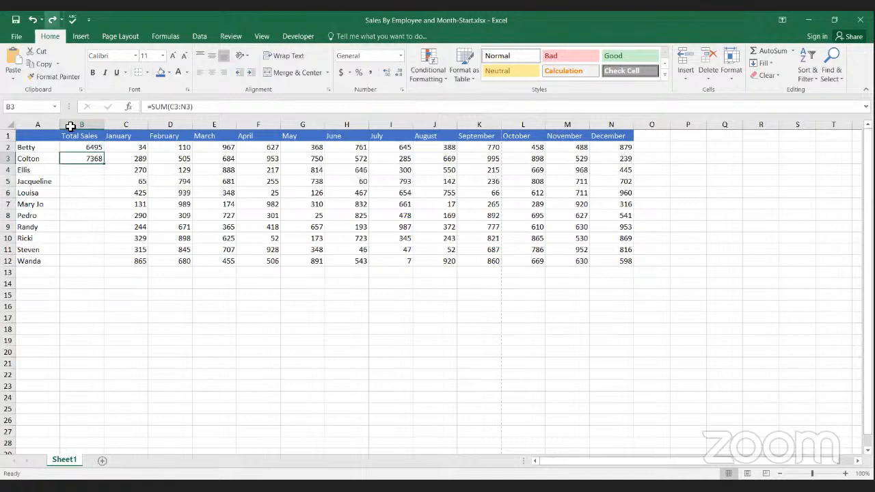
# Step: Fill the B3 total formula down through B12 and check the copied formulas in B5, B6 and B8
pyautogui.click(90, 159)
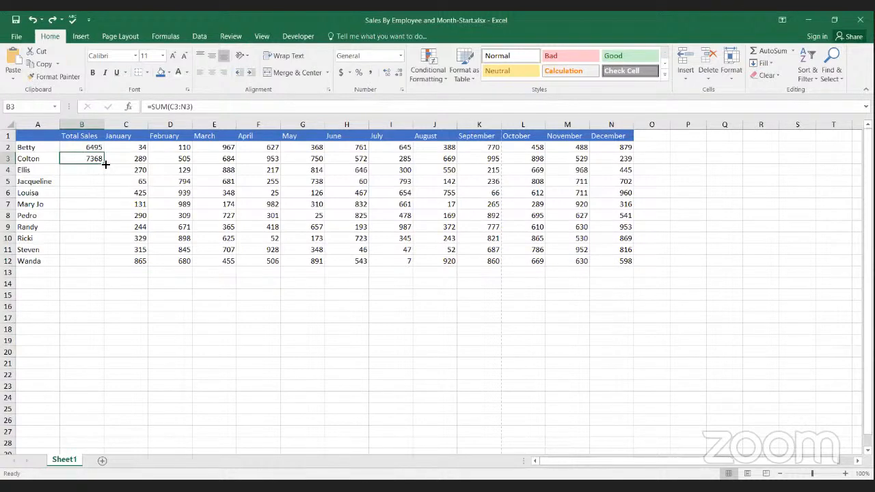
pyautogui.moveTo(106, 166); pyautogui.dragTo(106, 165)
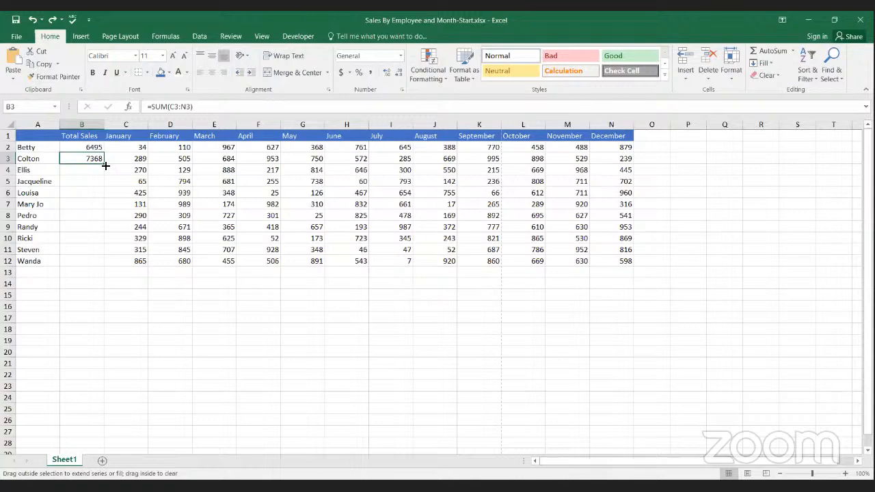
pyautogui.moveTo(106, 166); pyautogui.dragTo(108, 263)
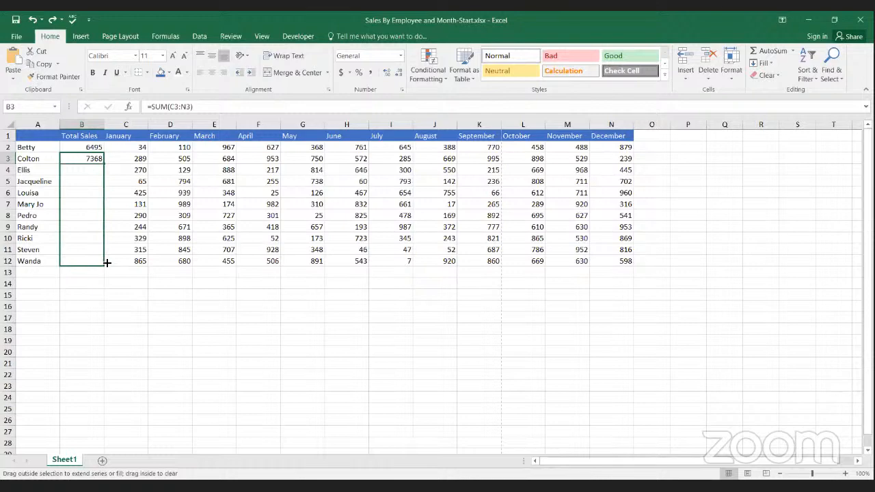
pyautogui.moveTo(107, 262); pyautogui.dragTo(107, 263)
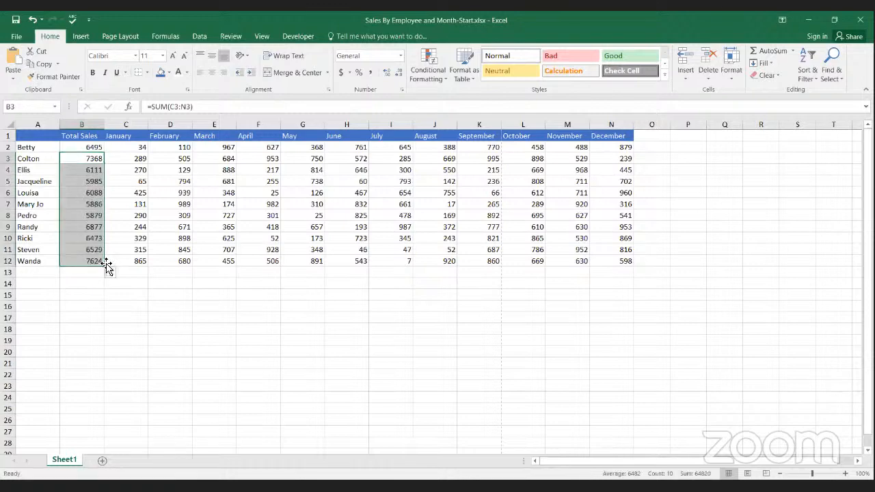
pyautogui.click(73, 181)
pyautogui.click(73, 194)
pyautogui.click(73, 214)
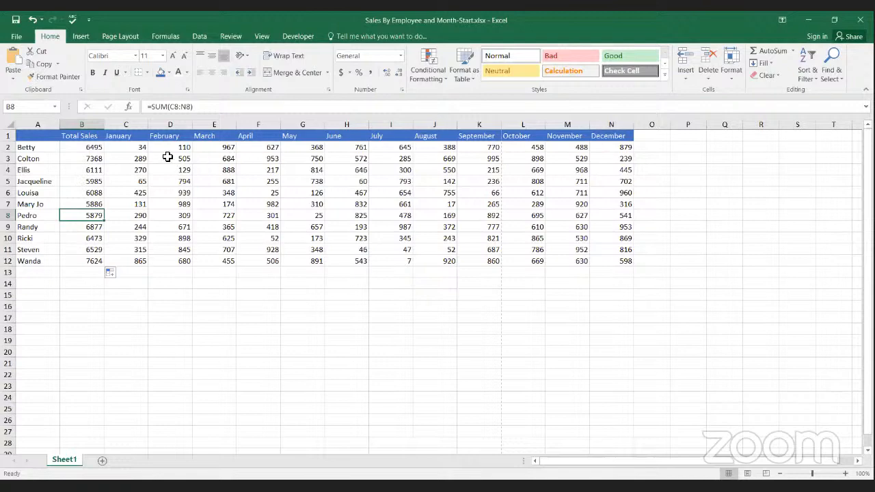
# Step: Make the January value in C2 bold and try middle and top vertical alignment, finishing with bottom alignment
pyautogui.click(134, 149)
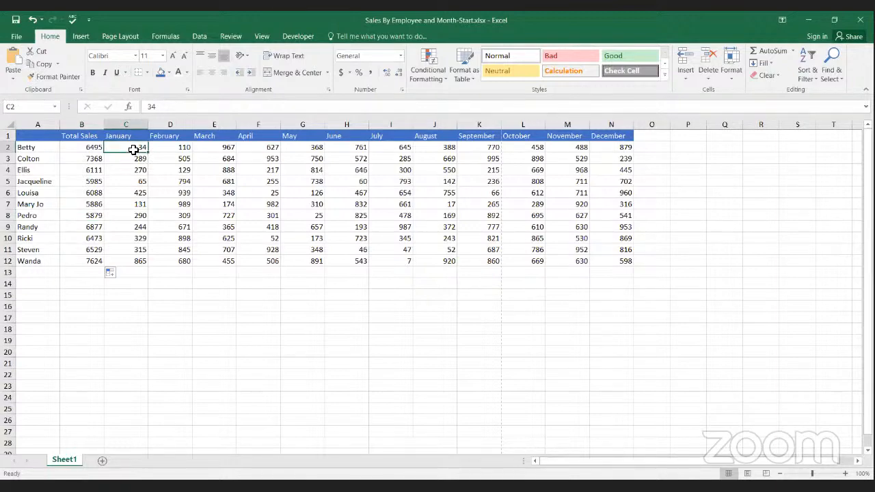
pyautogui.click(94, 73)
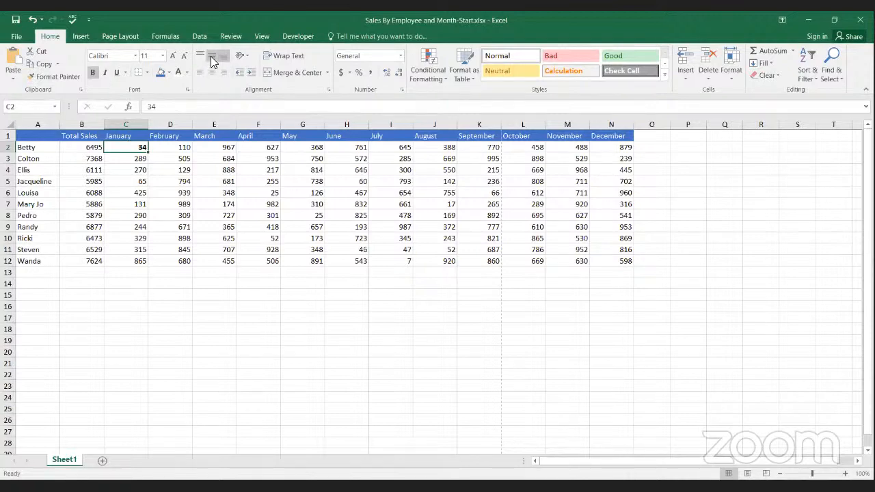
pyautogui.click(211, 57)
pyautogui.click(211, 73)
pyautogui.click(200, 55)
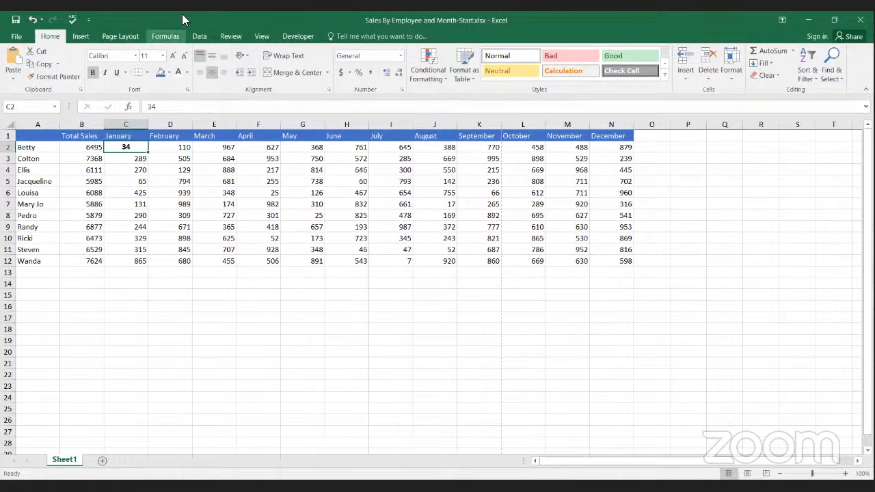
pyautogui.click(220, 56)
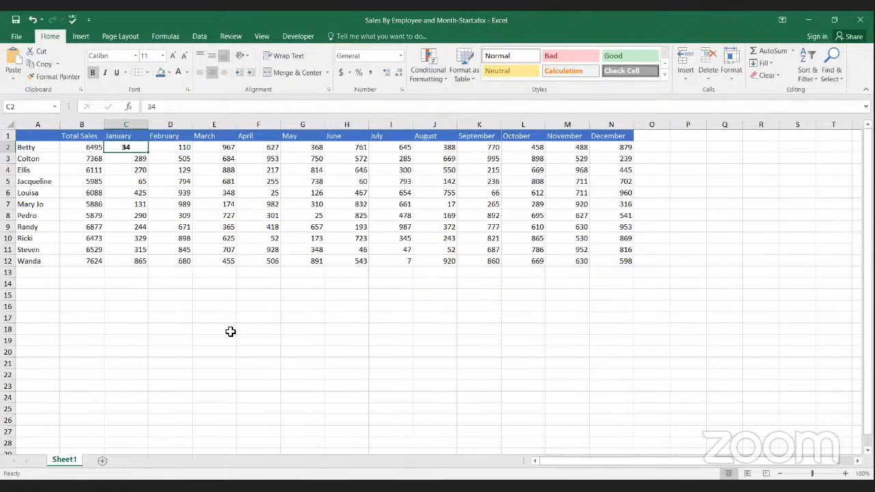
pyautogui.click(211, 58)
pyautogui.click(223, 59)
# Step: Try left, center and right horizontal alignment on C2, finishing with right alignment
pyautogui.click(198, 72)
pyautogui.click(211, 72)
pyautogui.click(220, 71)
pyautogui.click(209, 70)
pyautogui.click(201, 73)
pyautogui.click(221, 74)
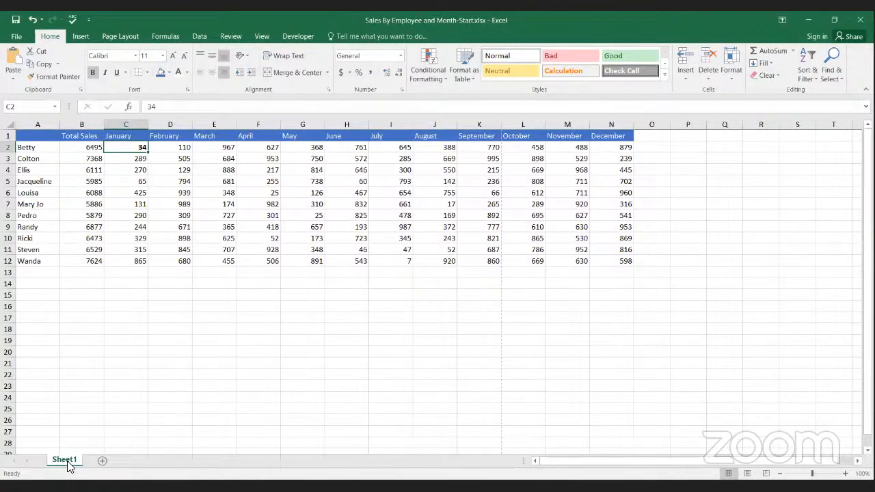
# Step: Create a copy of Sheet1 in the same workbook, placing it at the end, and compare it with the original
pyautogui.rightClick(65, 459)
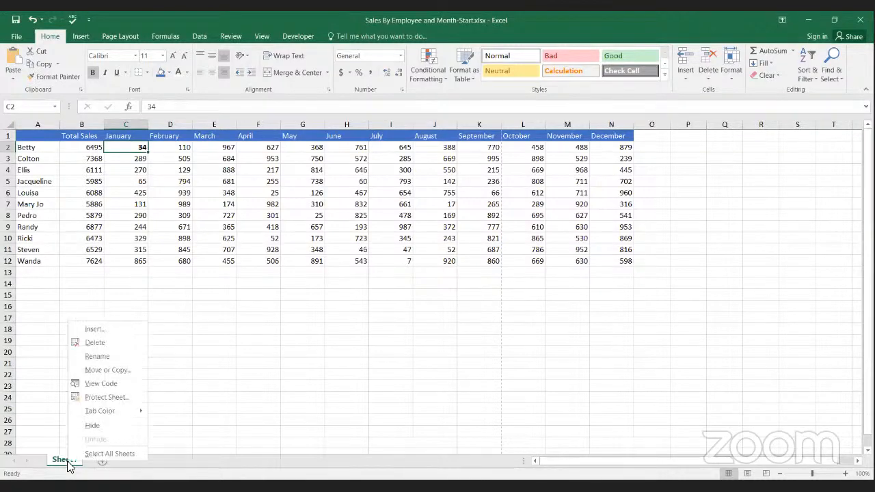
pyautogui.click(109, 370)
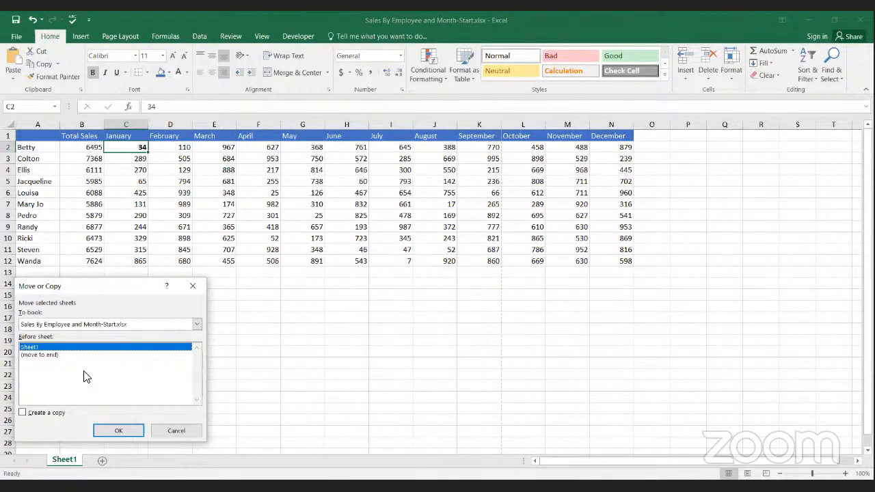
pyautogui.click(22, 412)
pyautogui.click(35, 356)
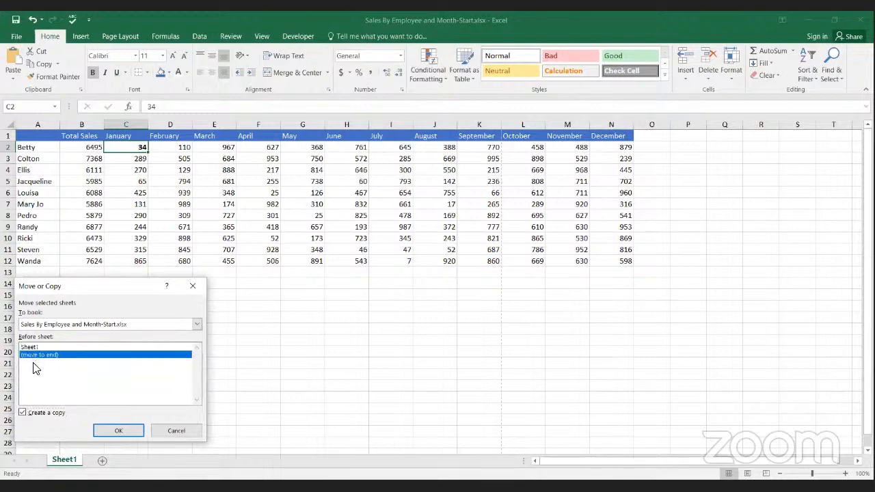
pyautogui.click(104, 431)
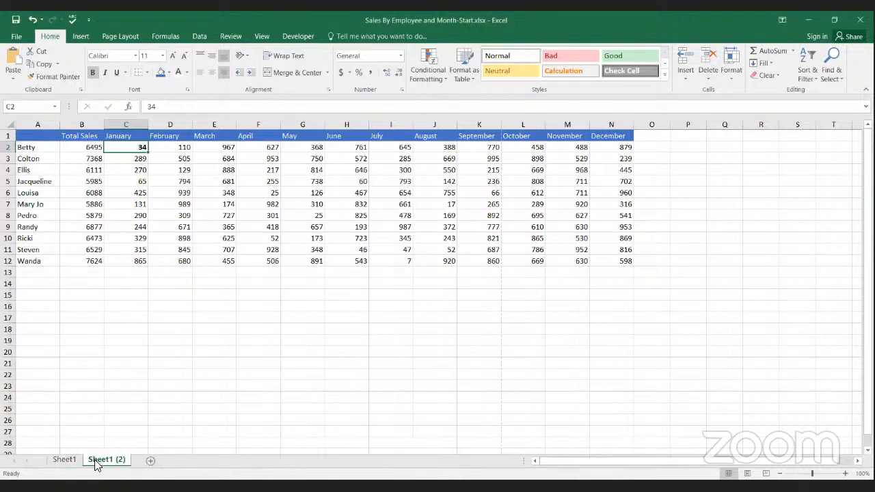
pyautogui.click(63, 461)
# Step: Add a blank worksheet after the Sheet1 copy and delete that new sheet again
pyautogui.click(150, 462)
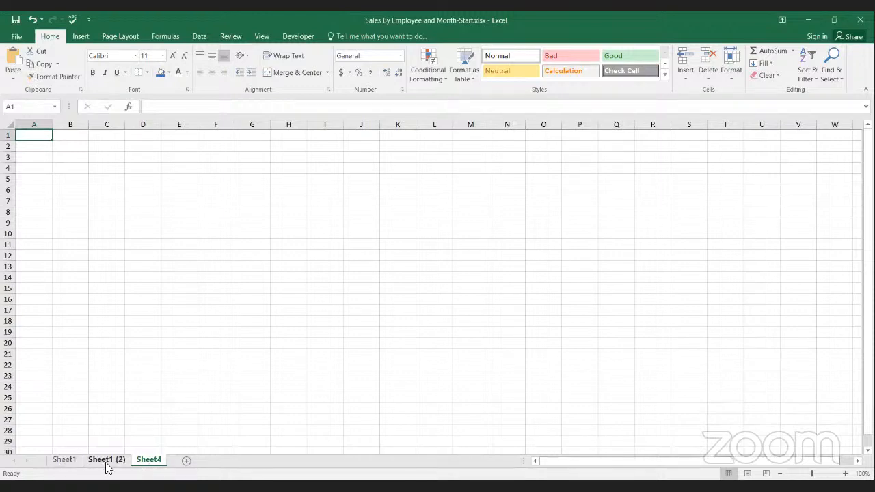
pyautogui.rightClick(146, 467)
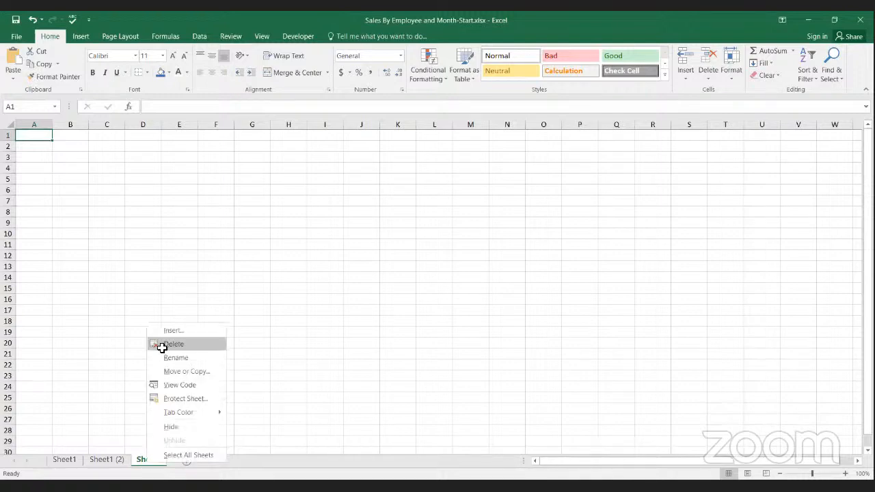
pyautogui.click(160, 346)
# Step: Permanently delete the duplicate sheet Sheet1 (2) from the workbook
pyautogui.rightClick(108, 463)
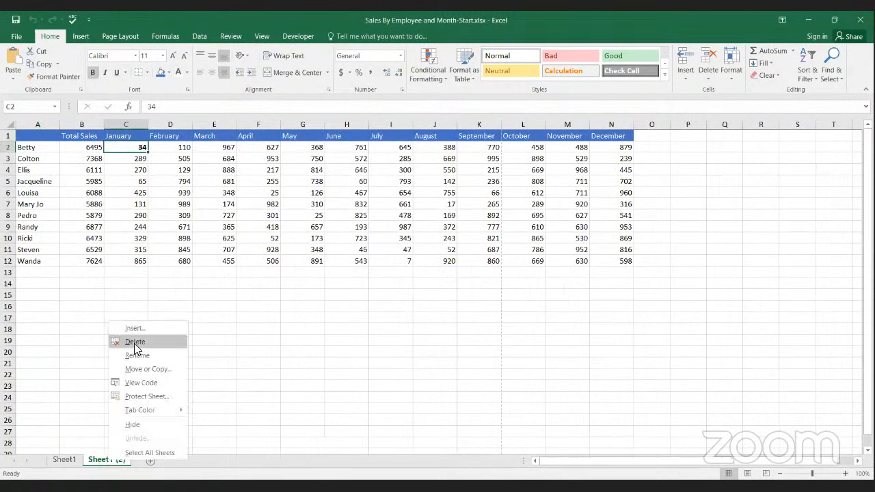
pyautogui.click(134, 342)
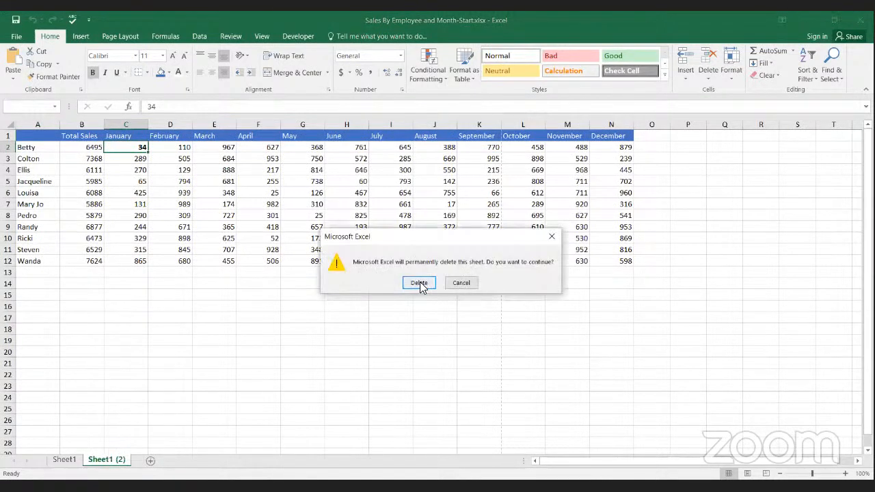
pyautogui.click(421, 283)
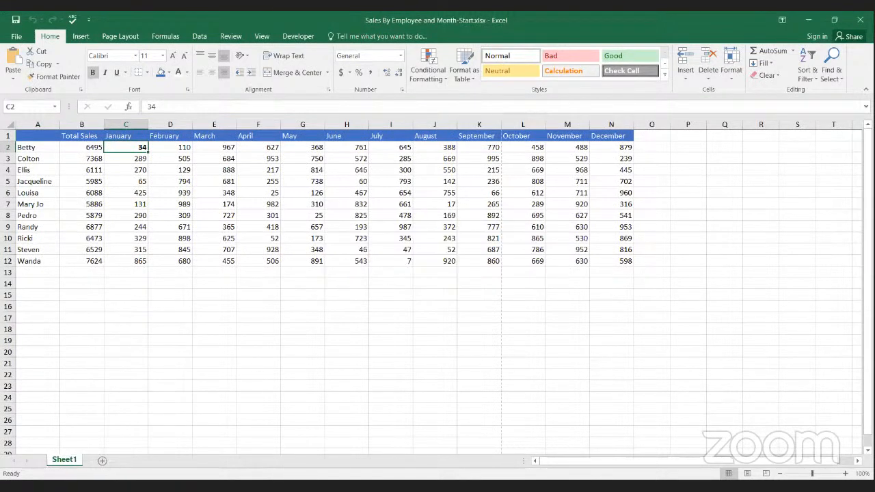
# Step: Add a blank worksheet after Sheet1 and create a copy of Sheet1 at the end of the workbook
pyautogui.click(102, 464)
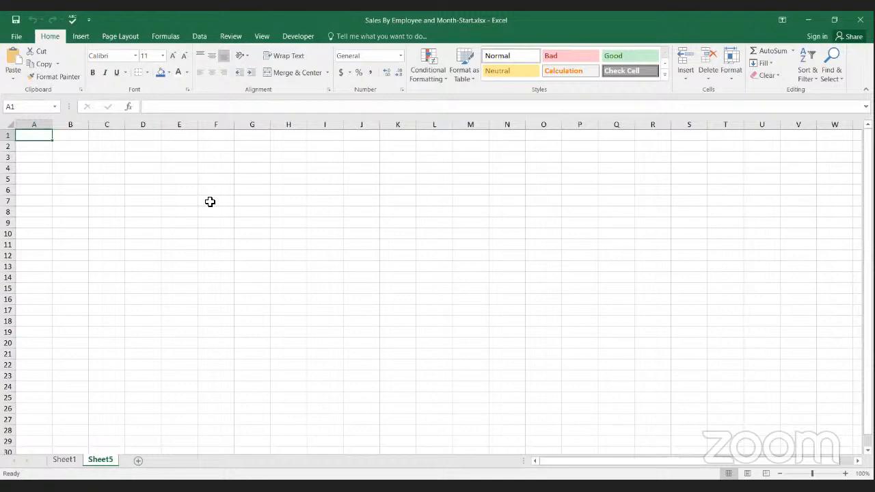
pyautogui.click(65, 460)
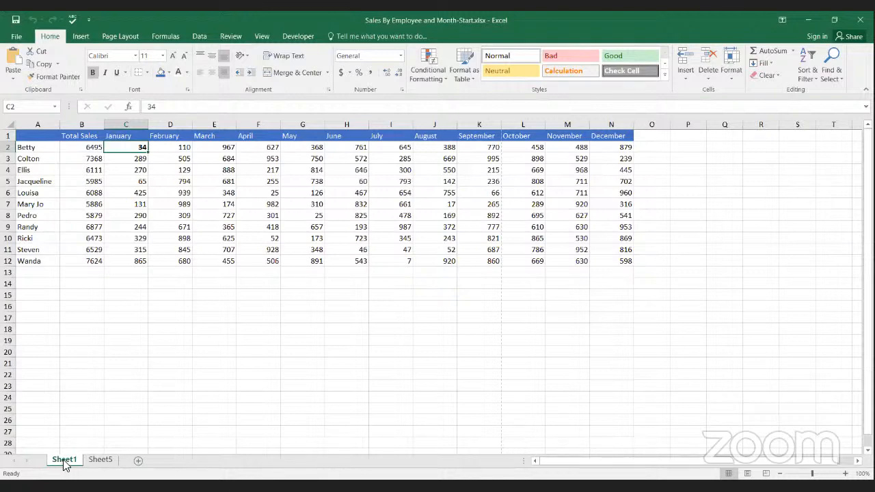
pyautogui.rightClick(65, 460)
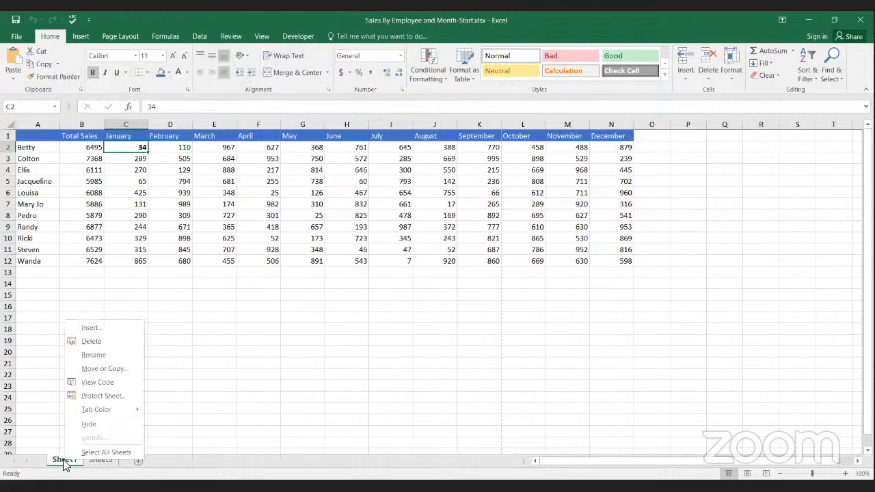
pyautogui.click(103, 369)
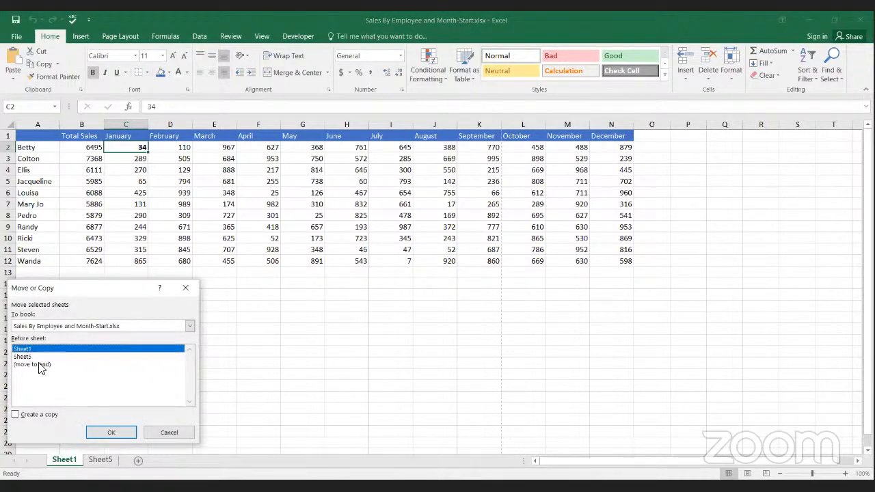
pyautogui.click(14, 415)
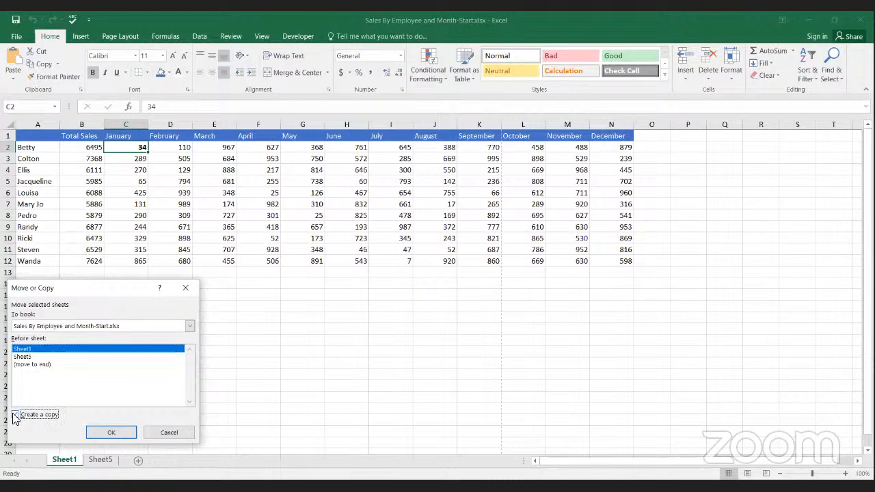
pyautogui.click(38, 365)
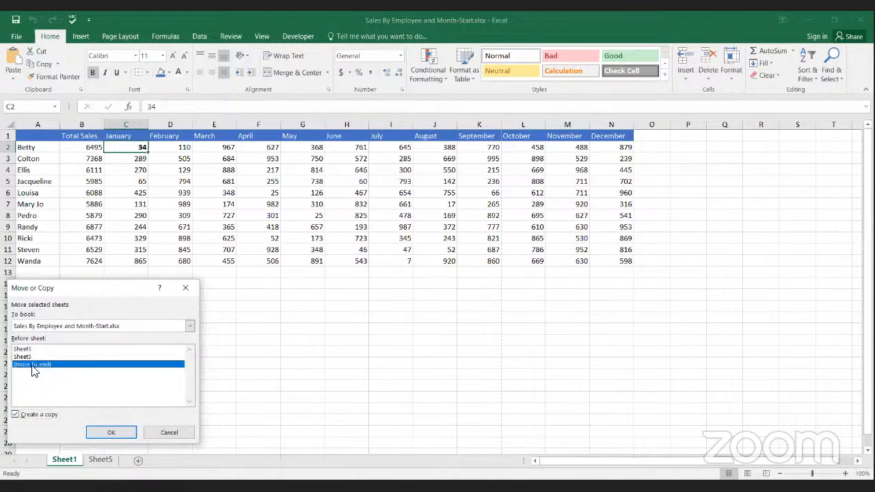
pyautogui.click(95, 432)
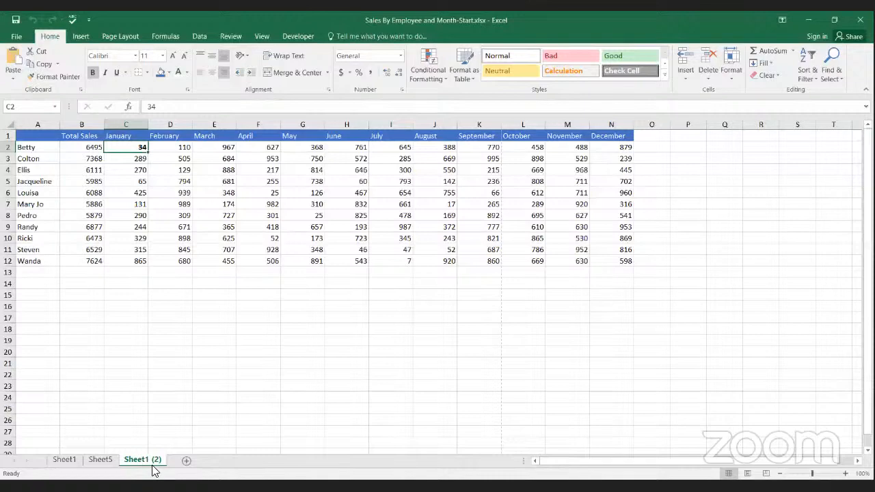
# Step: View the blank Sheet5 and compare Sheet1 with its copy Sheet1 (2), finishing on Sheet1
pyautogui.click(102, 461)
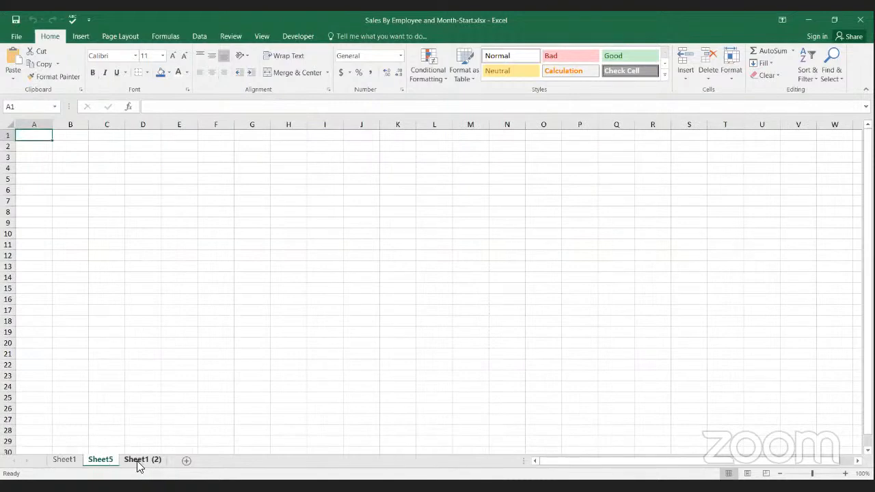
pyautogui.click(139, 461)
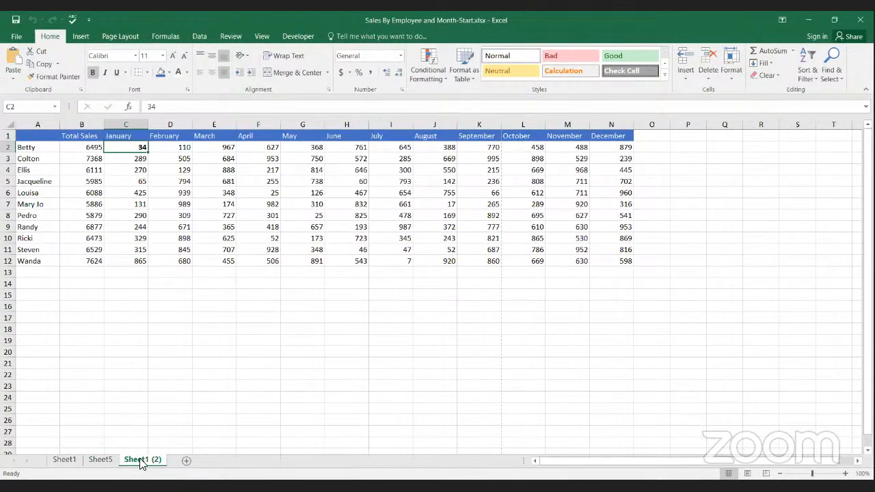
pyautogui.click(69, 462)
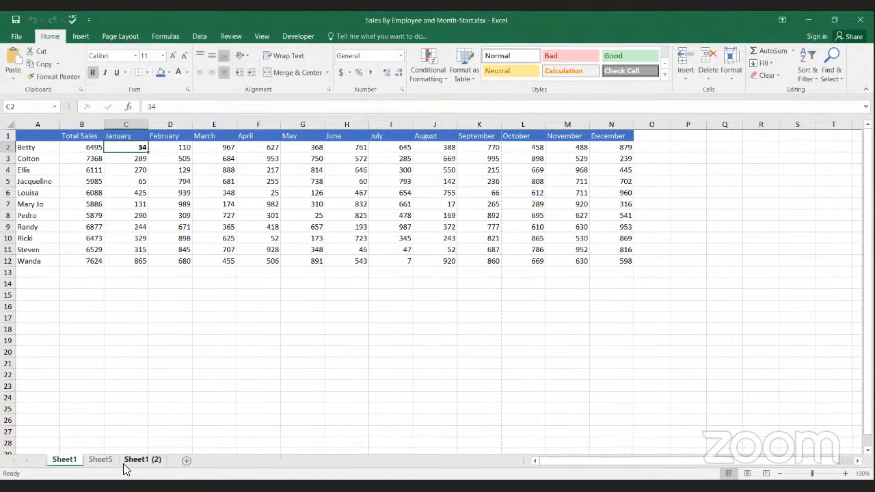
pyautogui.click(129, 462)
pyautogui.click(67, 468)
pyautogui.click(129, 462)
pyautogui.click(77, 462)
pyautogui.click(154, 461)
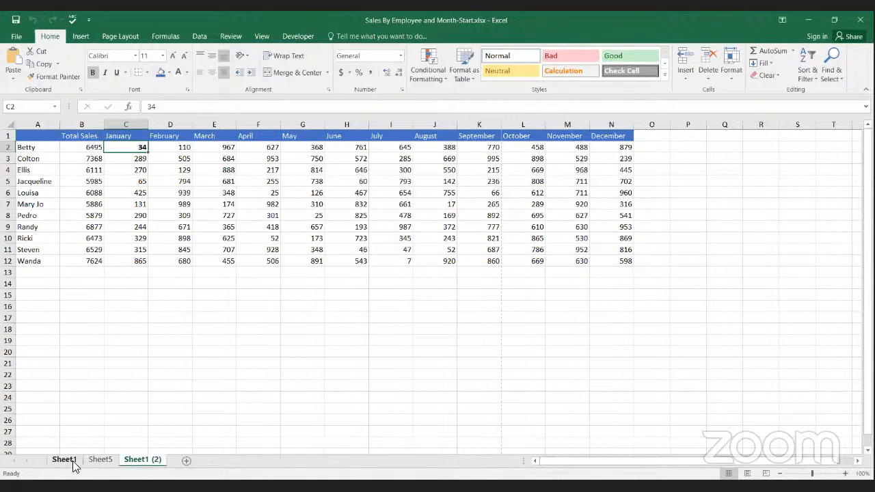
pyautogui.click(68, 462)
pyautogui.click(71, 462)
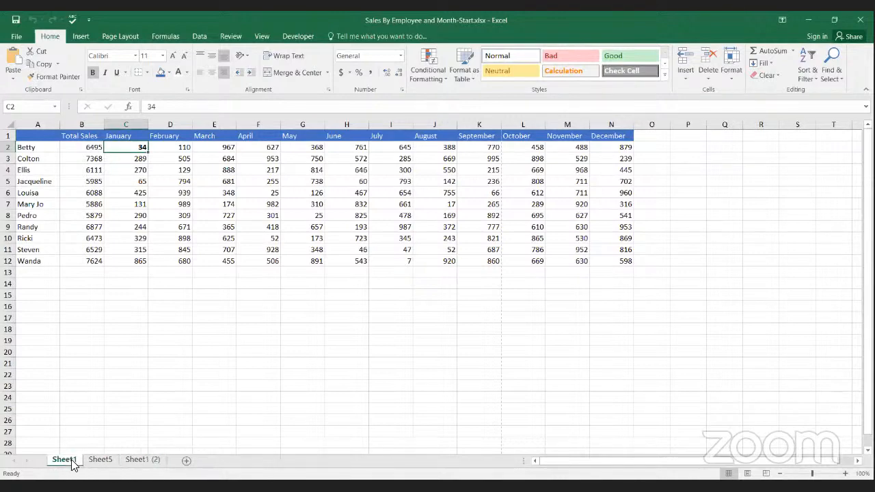